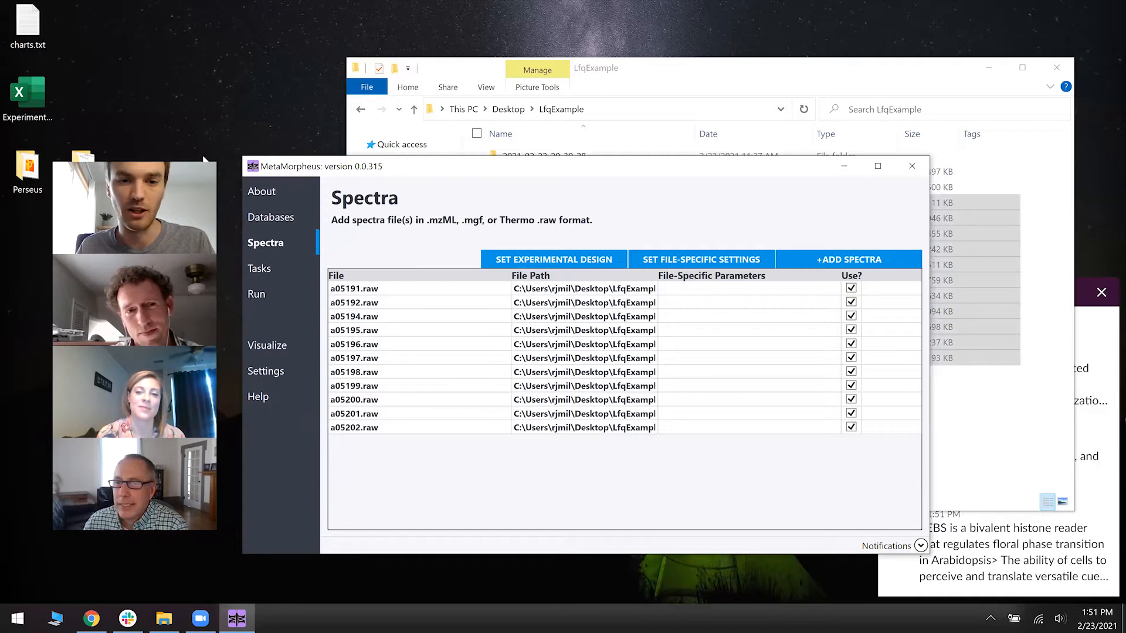
{"action": "left_click", "coordinate": [607, 78]}
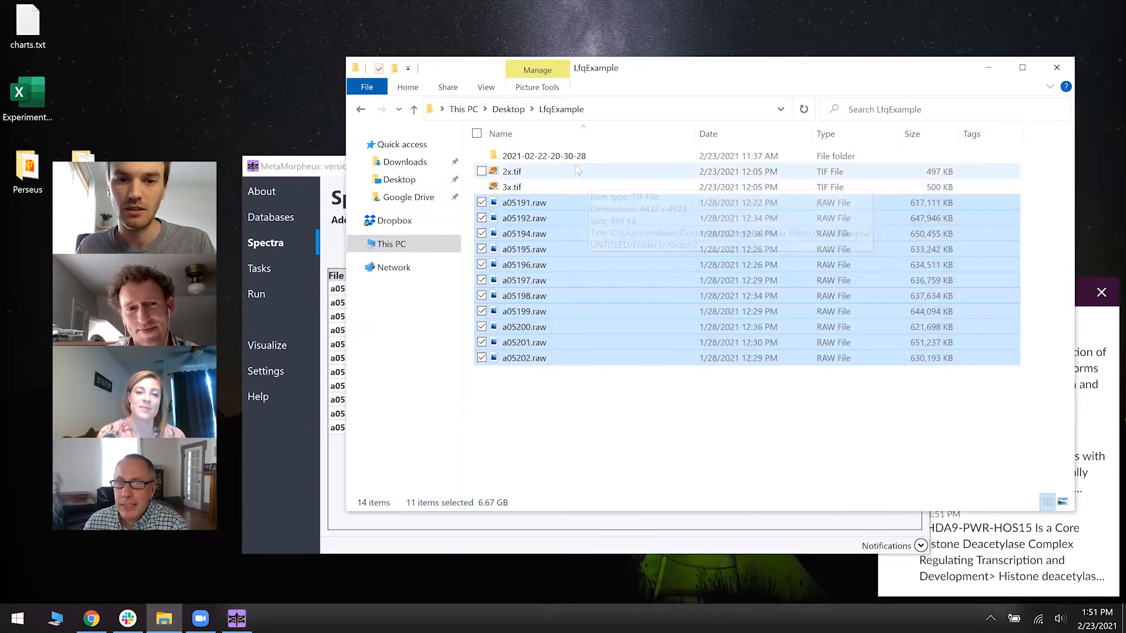
{"action": "double_click", "coordinate": [575, 158]}
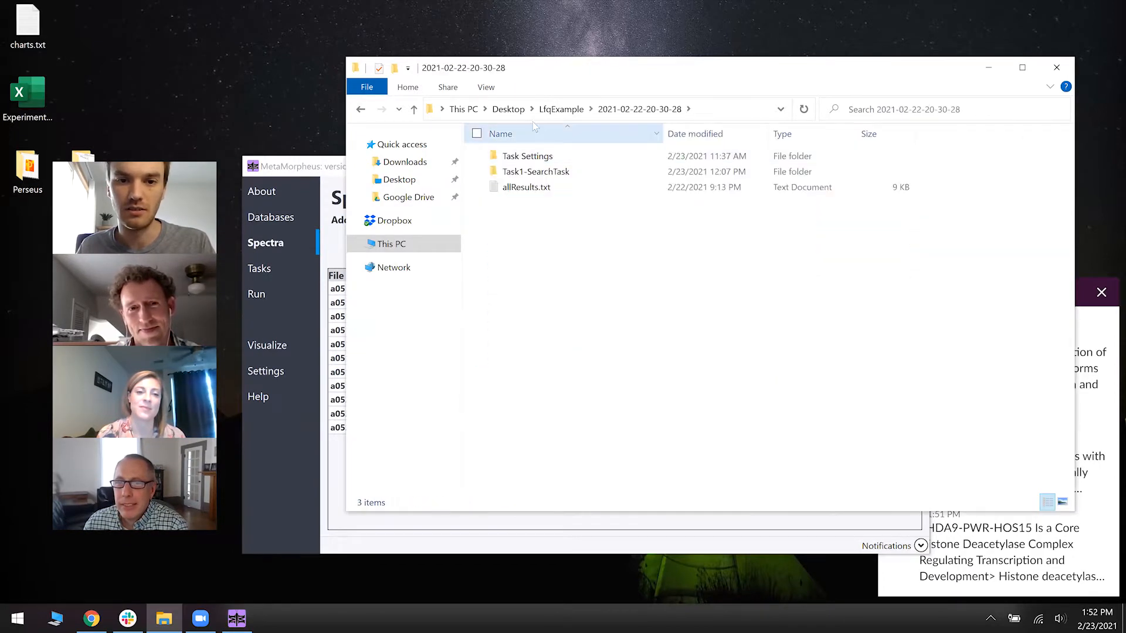
{"action": "left_click", "coordinate": [561, 111]}
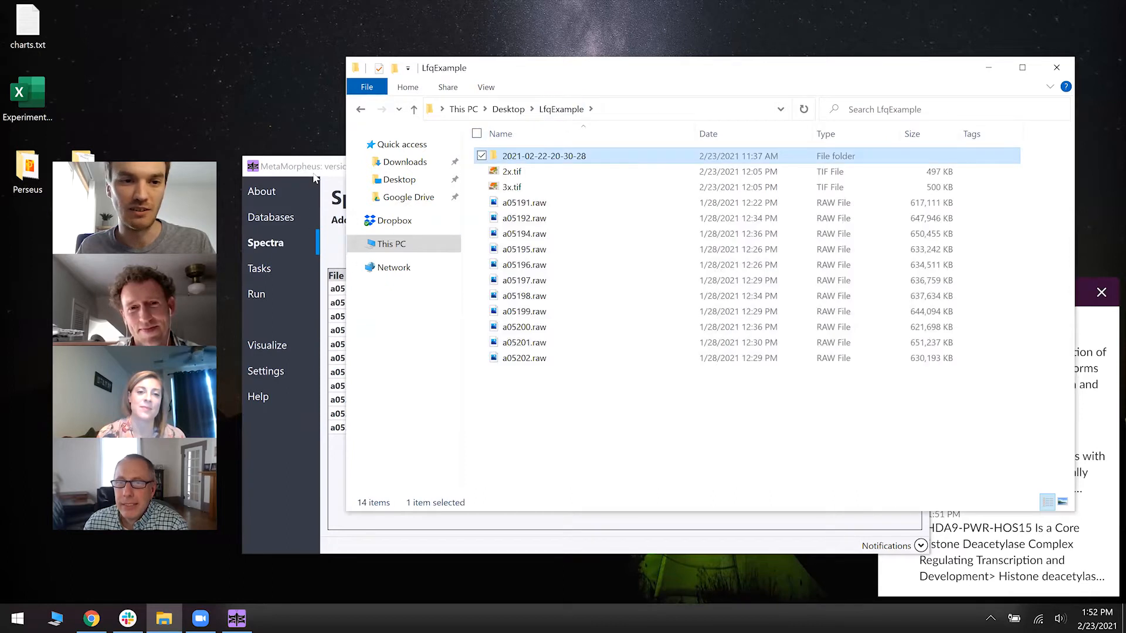
{"action": "left_click", "coordinate": [315, 178]}
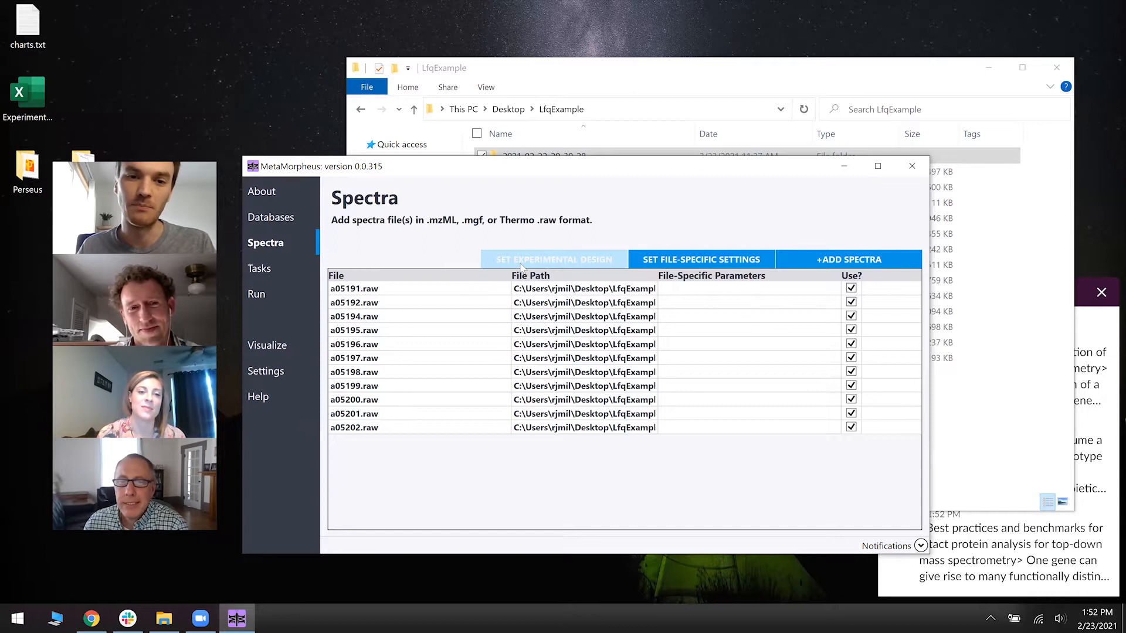
{"action": "left_click", "coordinate": [419, 290]}
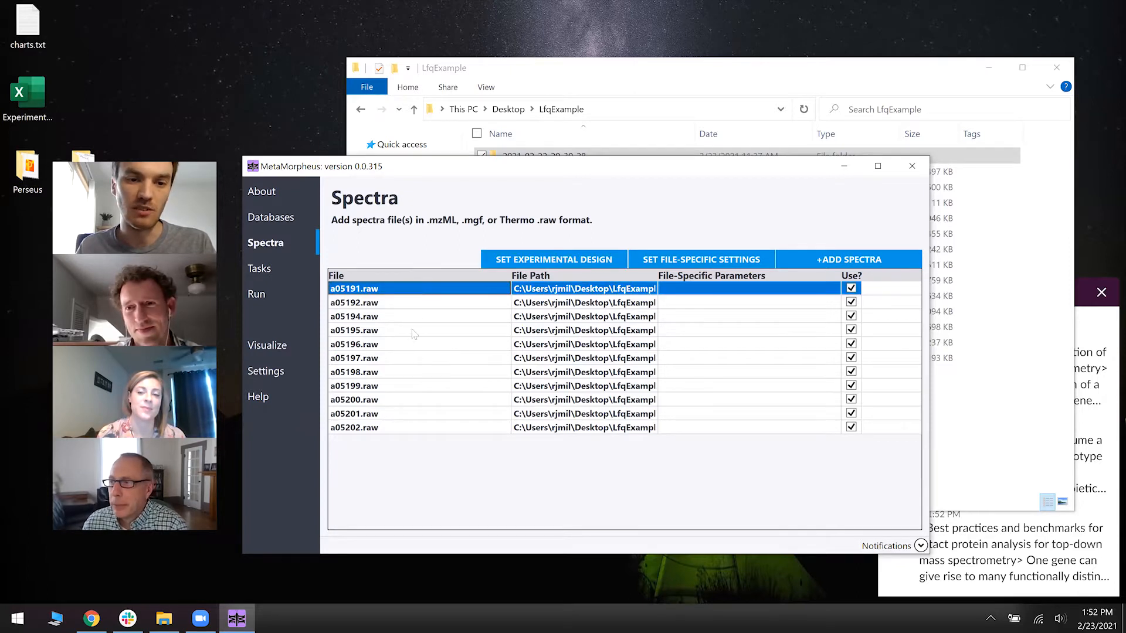
{"action": "left_click", "coordinate": [412, 359]}
{"action": "left_click", "coordinate": [420, 289]}
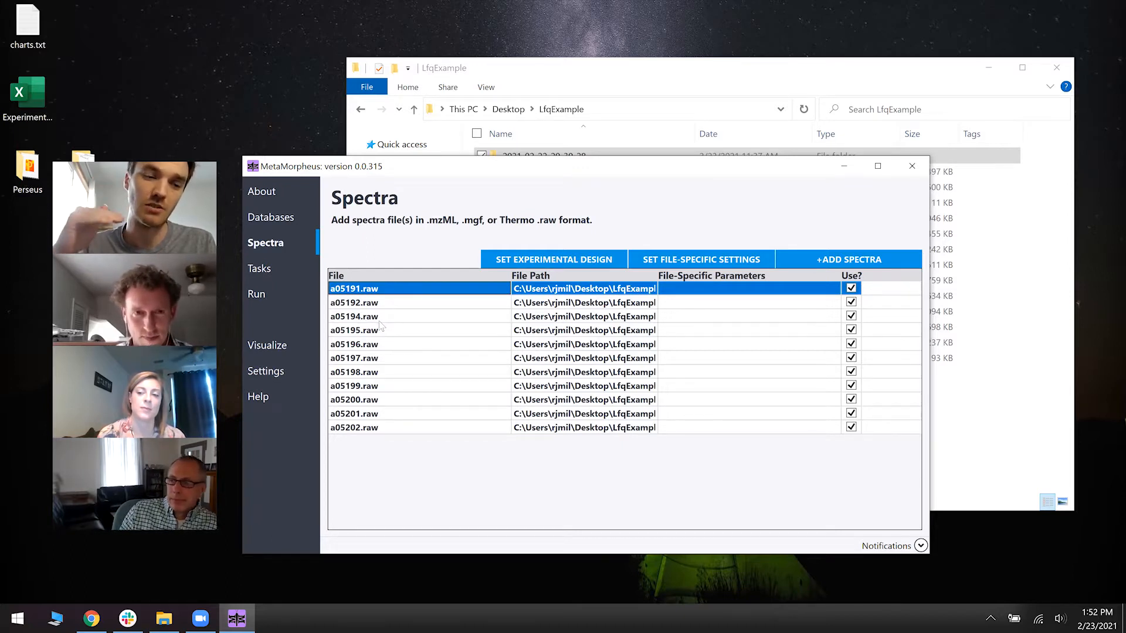
- Open the experimental design table for the loaded spectra files
{"action": "left_click", "coordinate": [527, 261]}
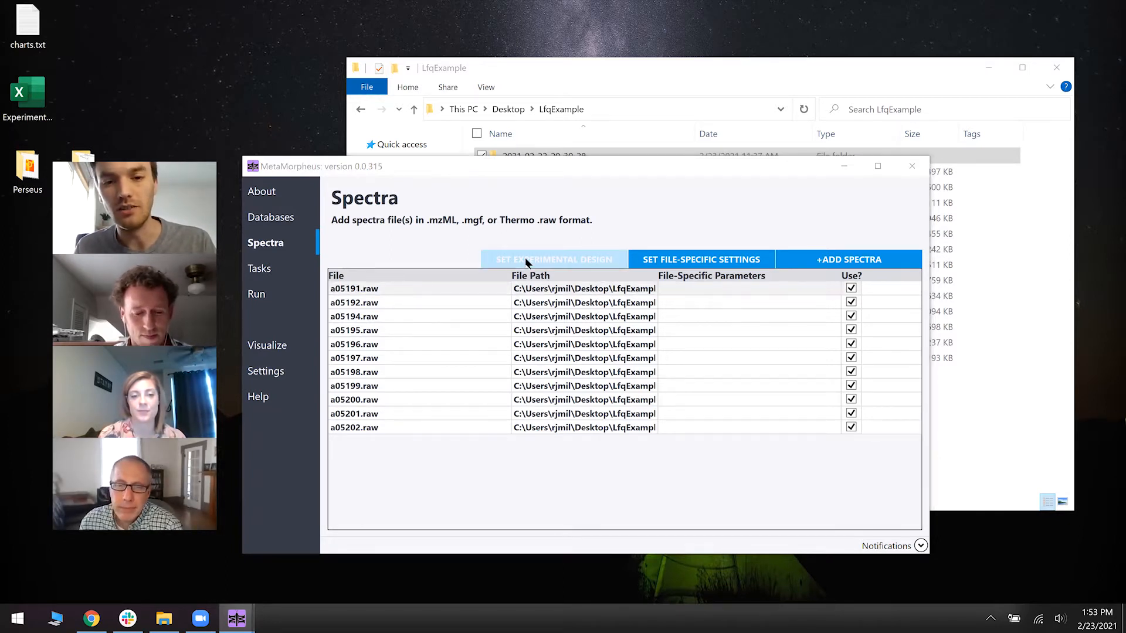
{"action": "left_click", "coordinate": [537, 203]}
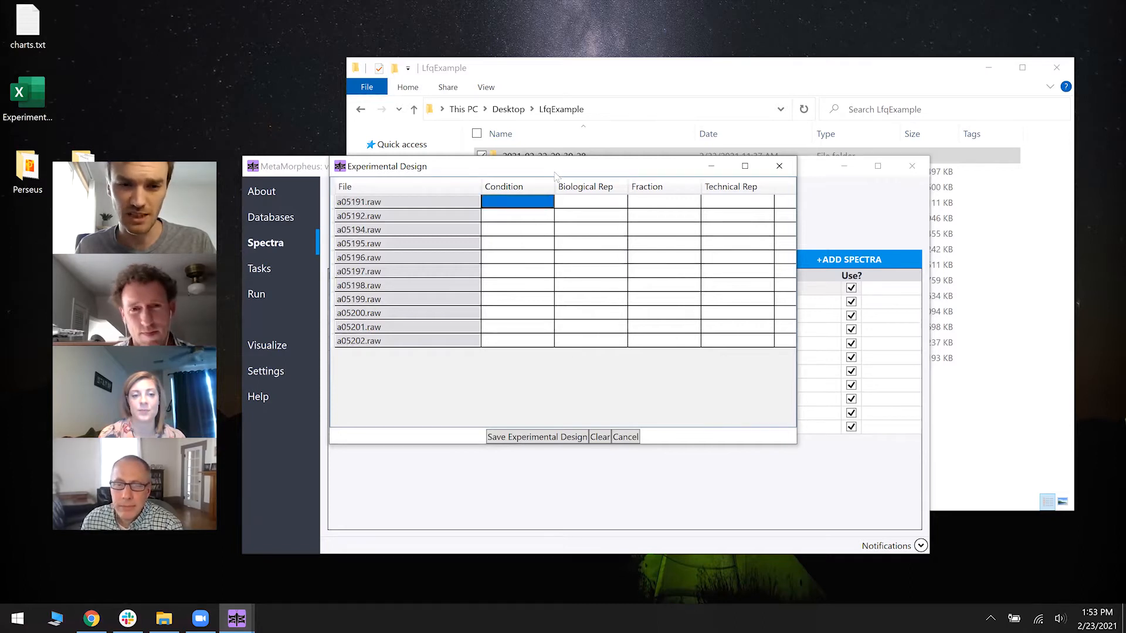
{"action": "left_click_drag", "start_coordinate": [554, 172], "coordinate": [524, 161]}
{"action": "left_click", "coordinate": [749, 155]}
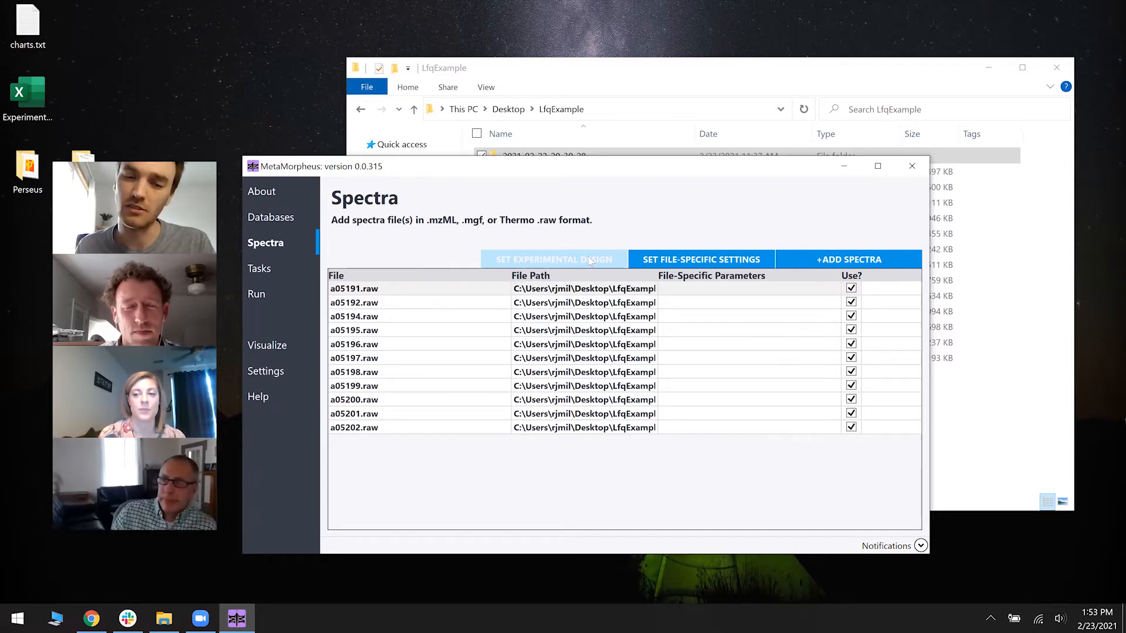
{"action": "left_click", "coordinate": [589, 261]}
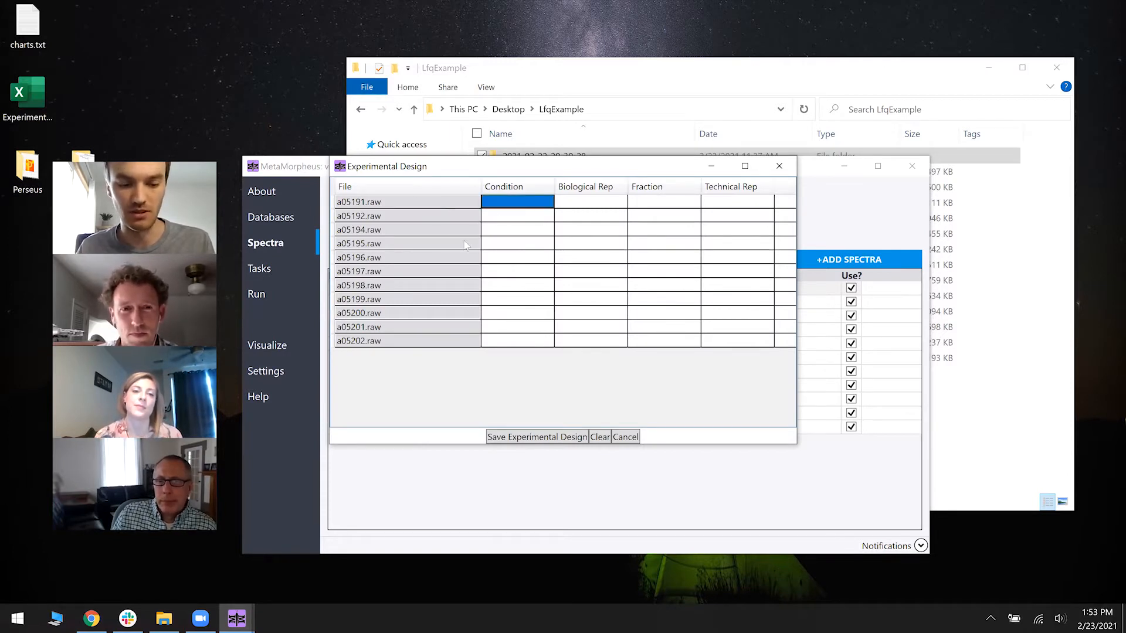
- Enter 3x as the condition for a05191.raw, a05192.raw and a05194.raw in the experimental design
{"action": "type", "text": "3x"}
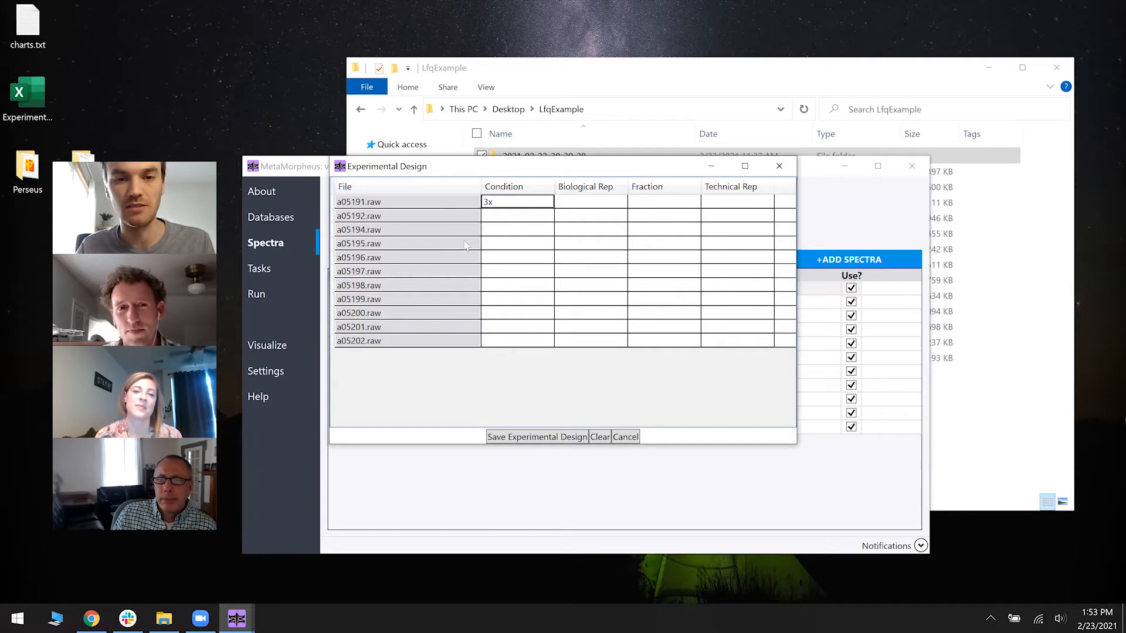
{"action": "key", "text": "Return"}
{"action": "type", "text": "3x"}
{"action": "key", "text": "Return"}
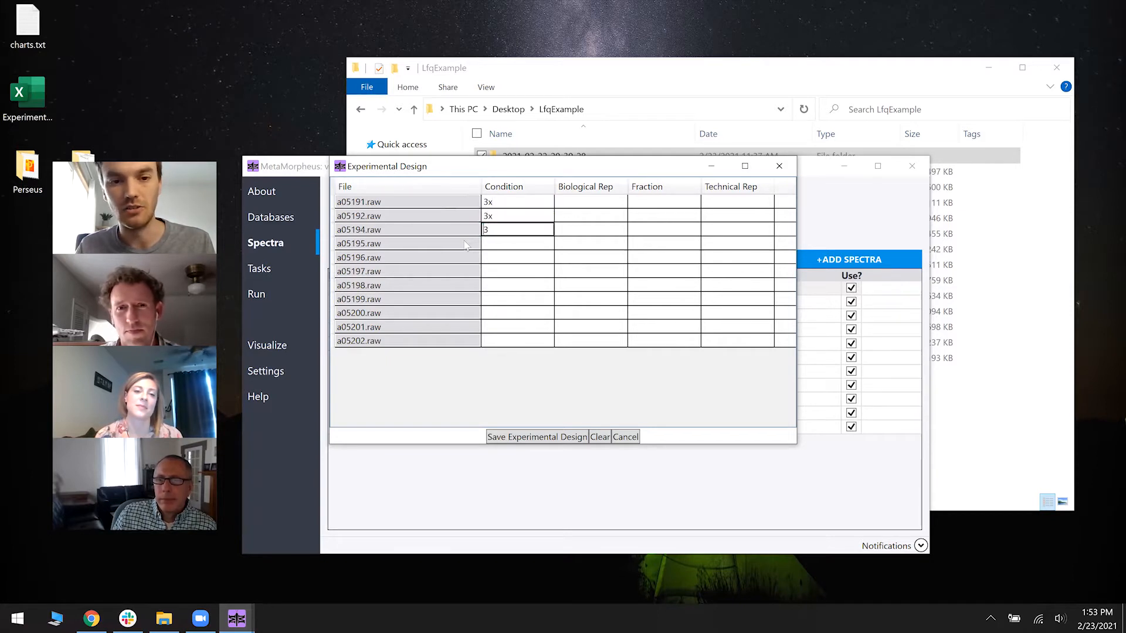
{"action": "type", "text": "3x"}
{"action": "key", "text": "Return"}
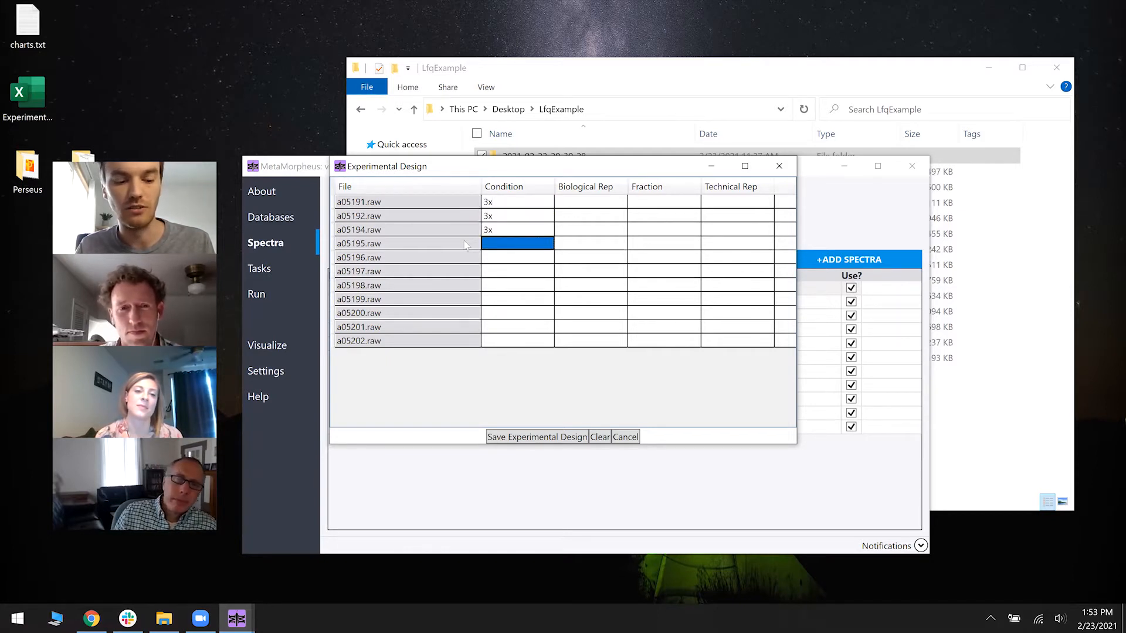
- Enter 2x as the condition for the four files a05195.raw through a05198.raw
{"action": "type", "text": "2x"}
{"action": "key", "text": "Return"}
{"action": "type", "text": "2x"}
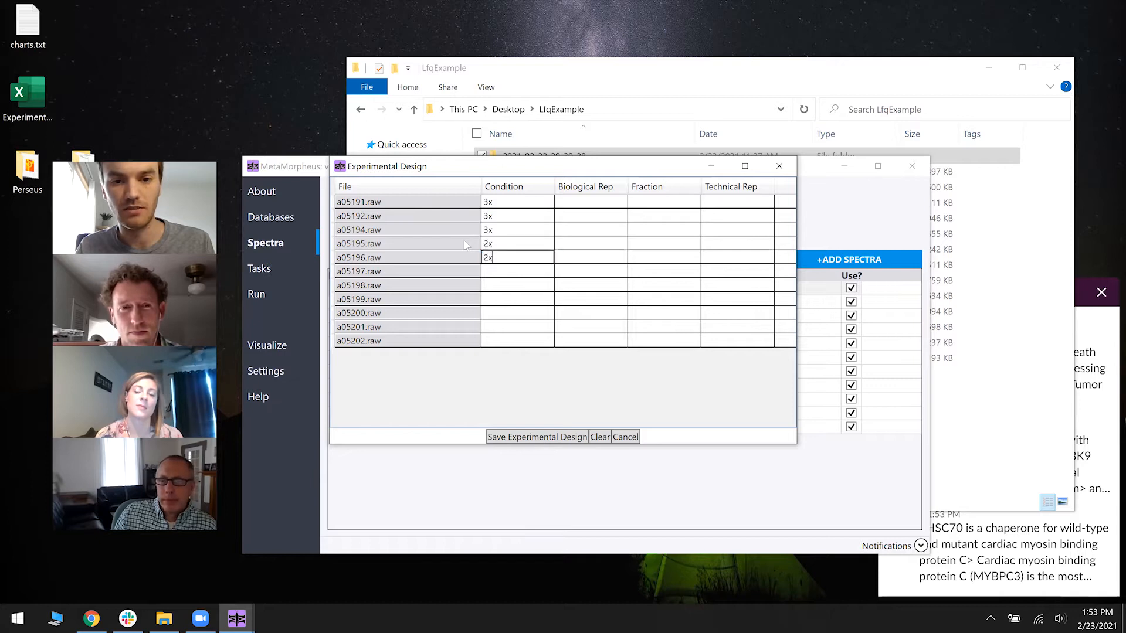
{"action": "key", "text": "Return"}
{"action": "type", "text": "2x"}
{"action": "key", "text": "Return"}
{"action": "type", "text": "2x"}
{"action": "key", "text": "Return"}
- Enter 1x as the condition for the four files a05199.raw through a05202.raw
{"action": "type", "text": "1x"}
{"action": "key", "text": "Return"}
{"action": "type", "text": "1x"}
{"action": "key", "text": "Return"}
{"action": "type", "text": "1x"}
{"action": "key", "text": "Return"}
{"action": "type", "text": "1x"}
{"action": "key", "text": "Return"}
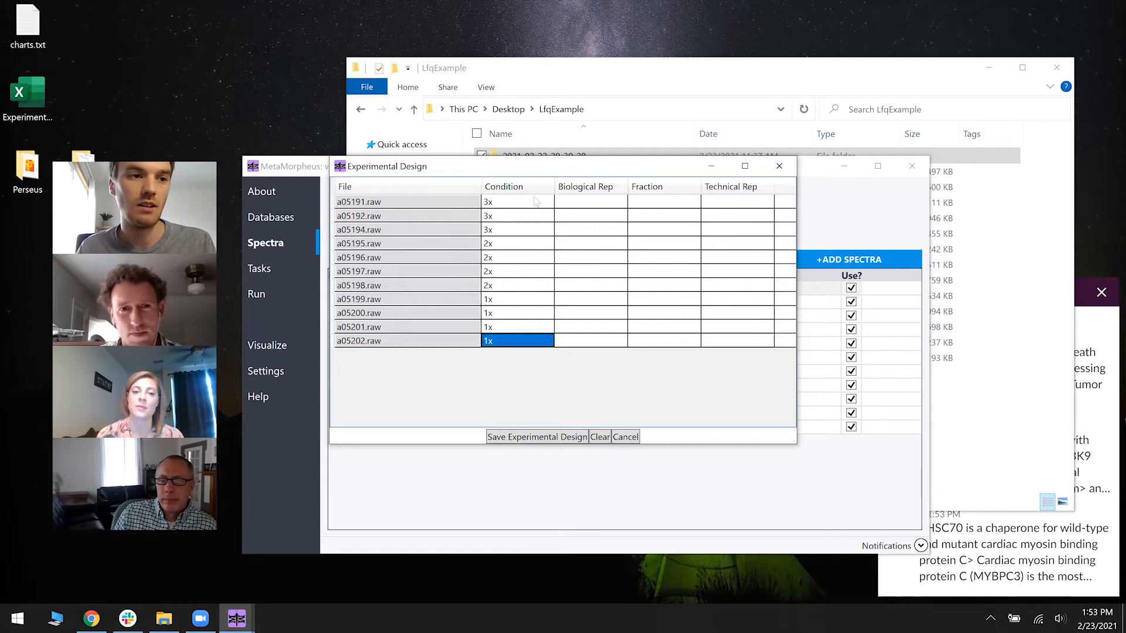
- Open ExperimentalDesign.tsv from the desktop in Excel and copy the condition, biorep, fraction and techrep values in B2:E12
{"action": "double_click", "coordinate": [51, 101]}
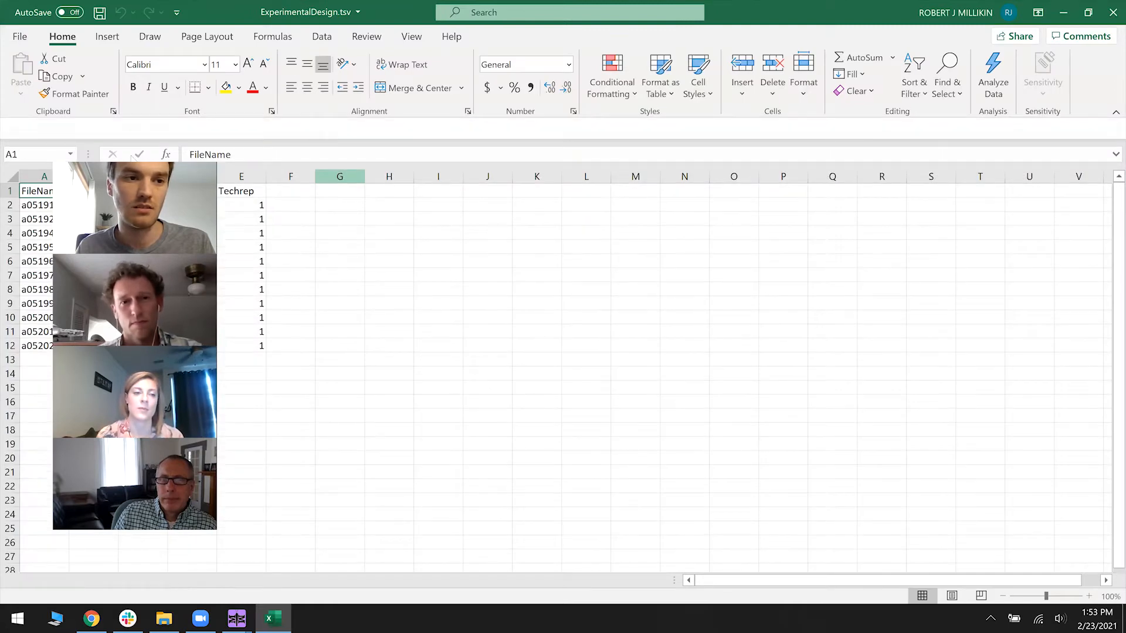
{"action": "left_click_drag", "start_coordinate": [93, 204], "coordinate": [241, 346]}
{"action": "key", "text": "ctrl+c"}
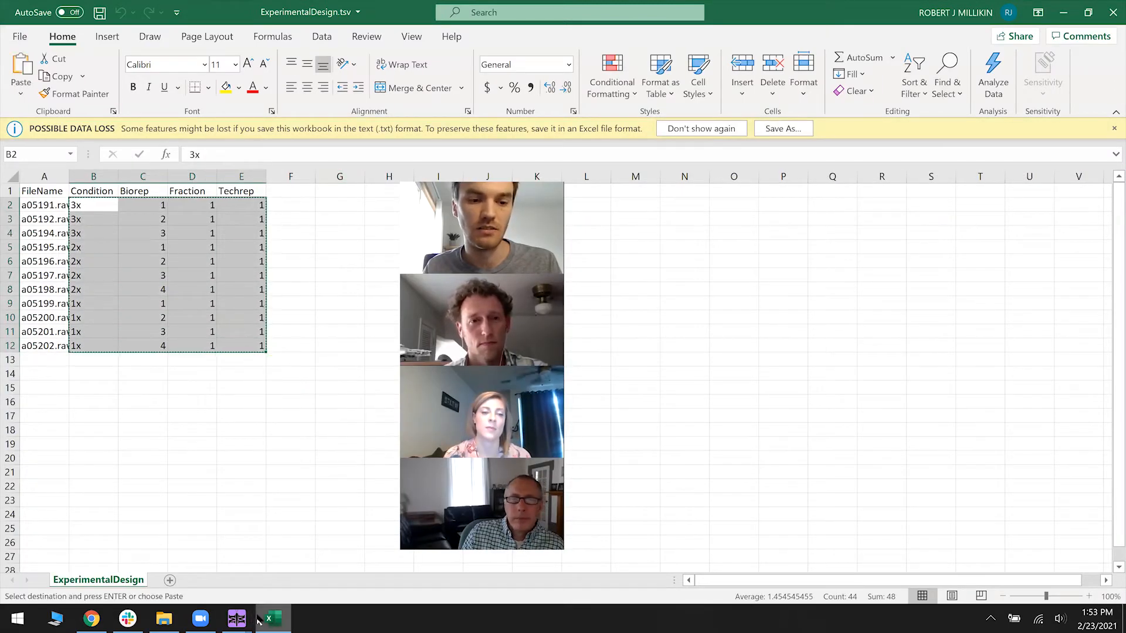
- Switch back to MetaMorpheus and paste the copied values into the experimental design table, starting at the condition of a05191.raw
{"action": "left_click", "coordinate": [237, 618]}
{"action": "left_click", "coordinate": [273, 618]}
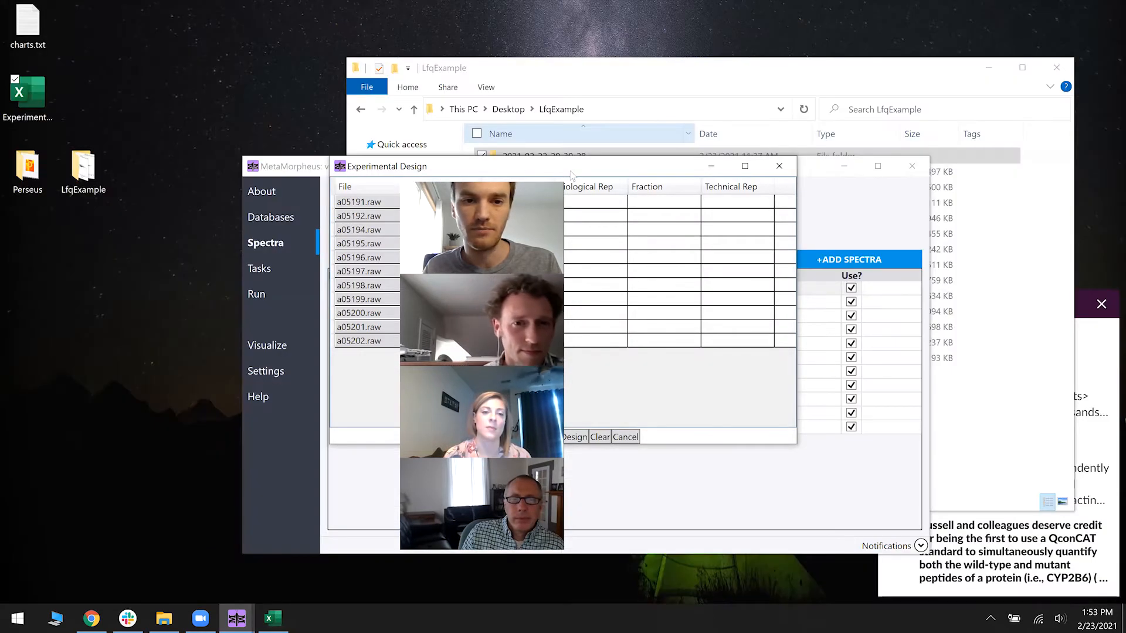
{"action": "left_click", "coordinate": [531, 203]}
{"action": "key", "text": "ctrl+v"}
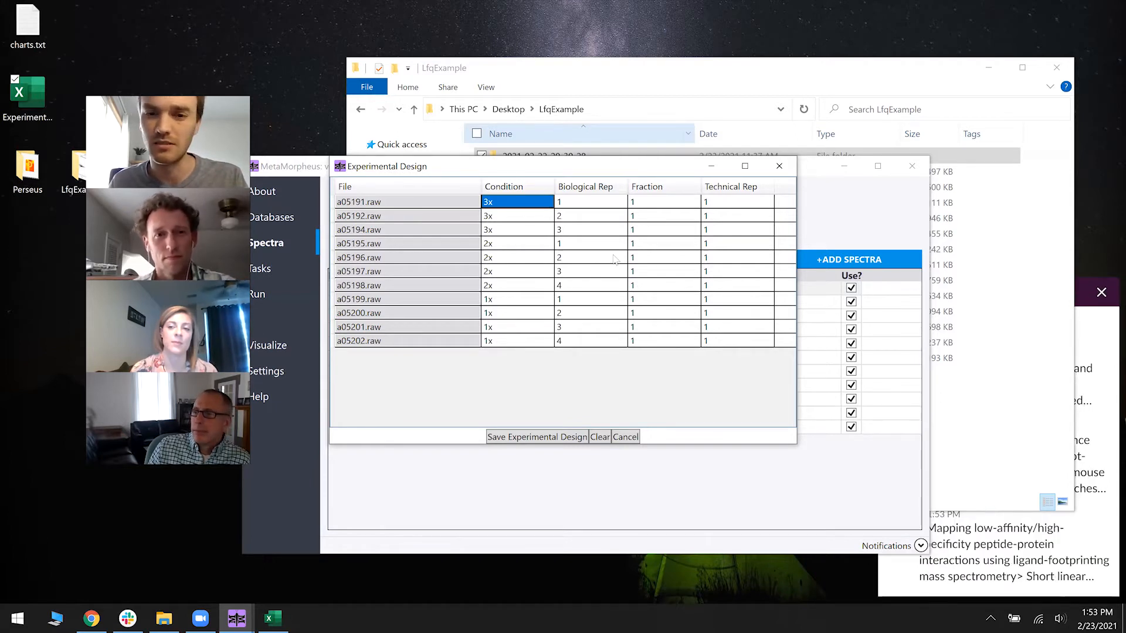
- Examine how conditions and biological replicates are assigned to the 3x files in the experimental design table
{"action": "left_click", "coordinate": [582, 217]}
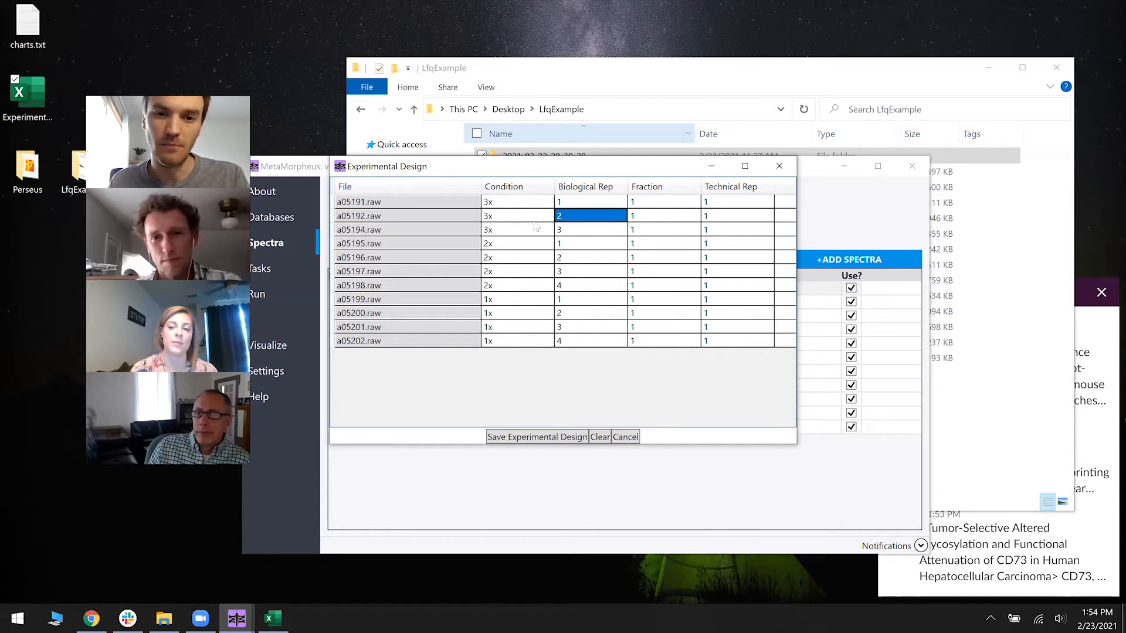
{"action": "left_click_drag", "start_coordinate": [516, 203], "coordinate": [527, 233]}
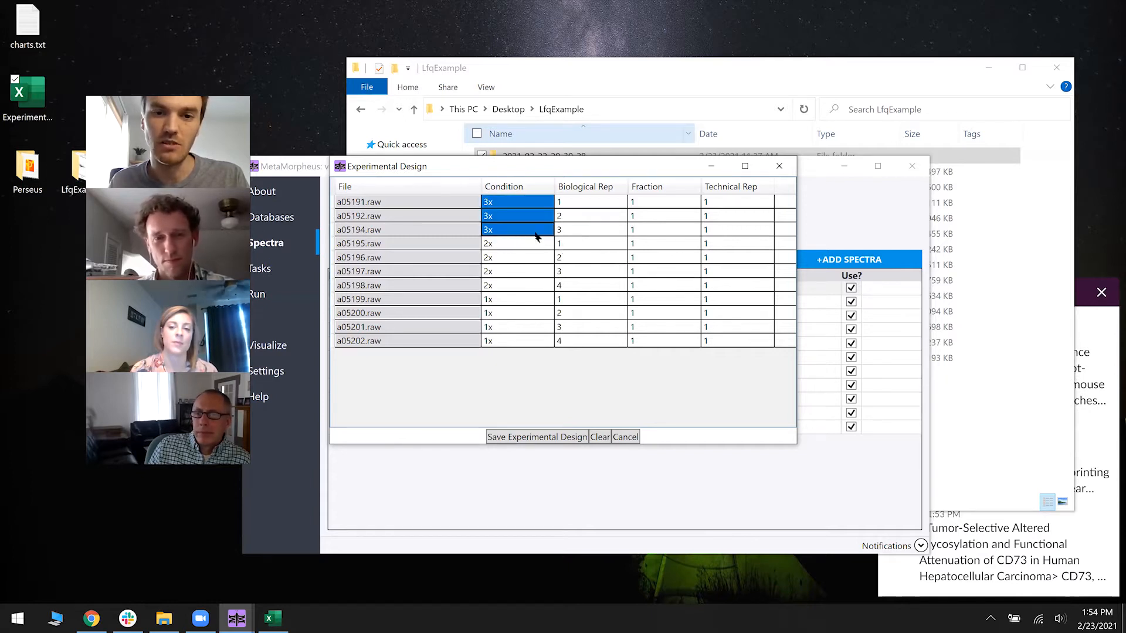
{"action": "left_click_drag", "start_coordinate": [575, 201], "coordinate": [574, 229]}
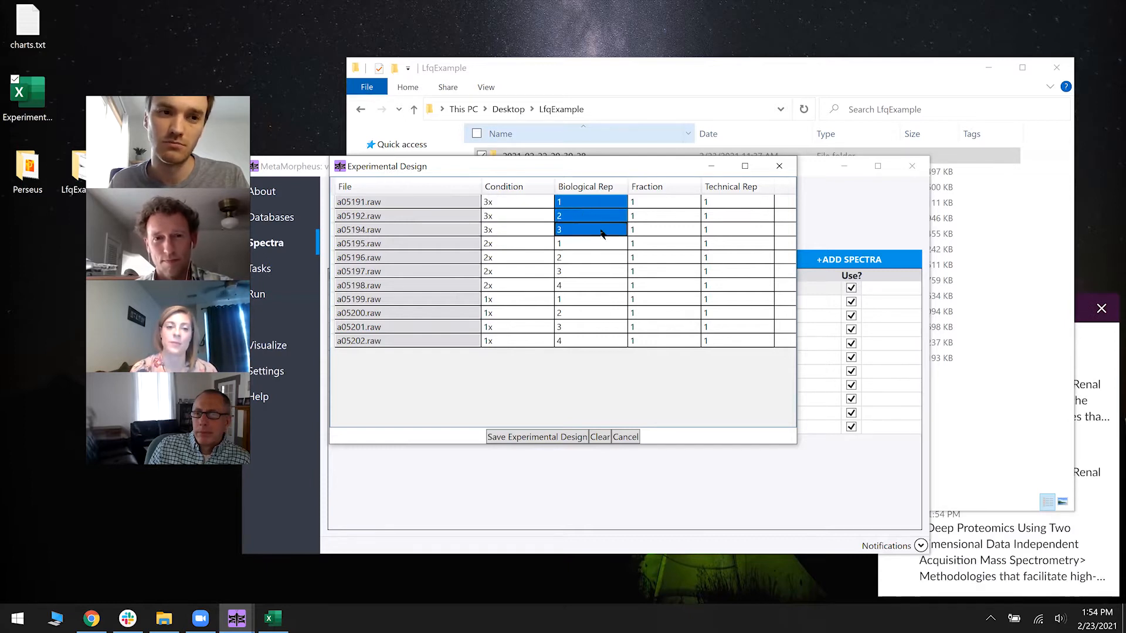
{"action": "left_click", "coordinate": [583, 200]}
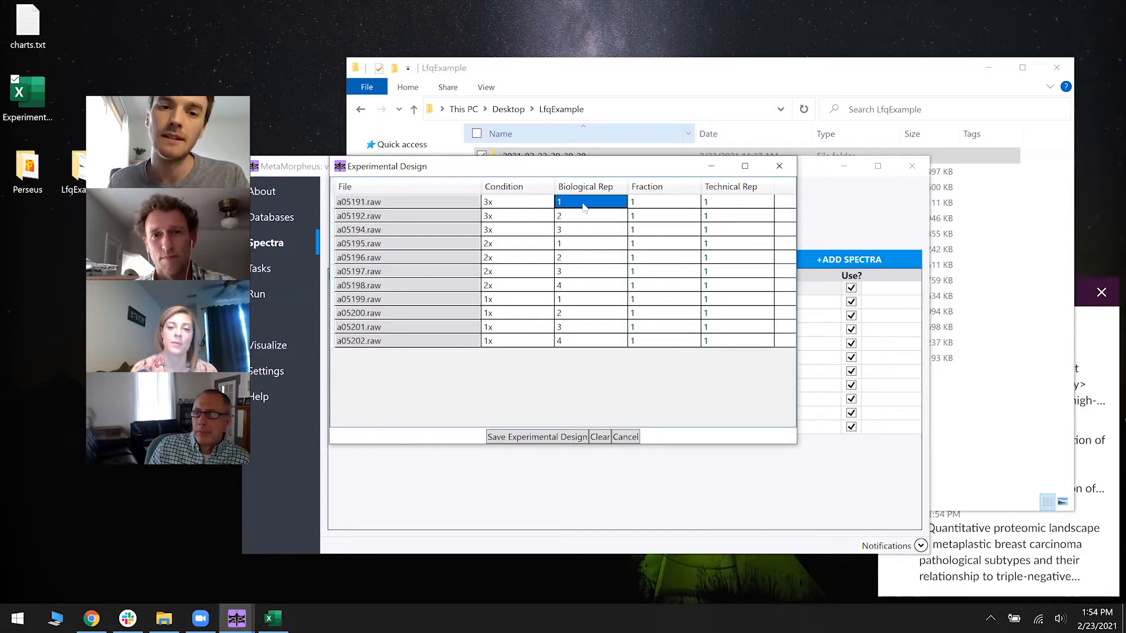
{"action": "left_click", "coordinate": [578, 215]}
{"action": "left_click", "coordinate": [578, 206]}
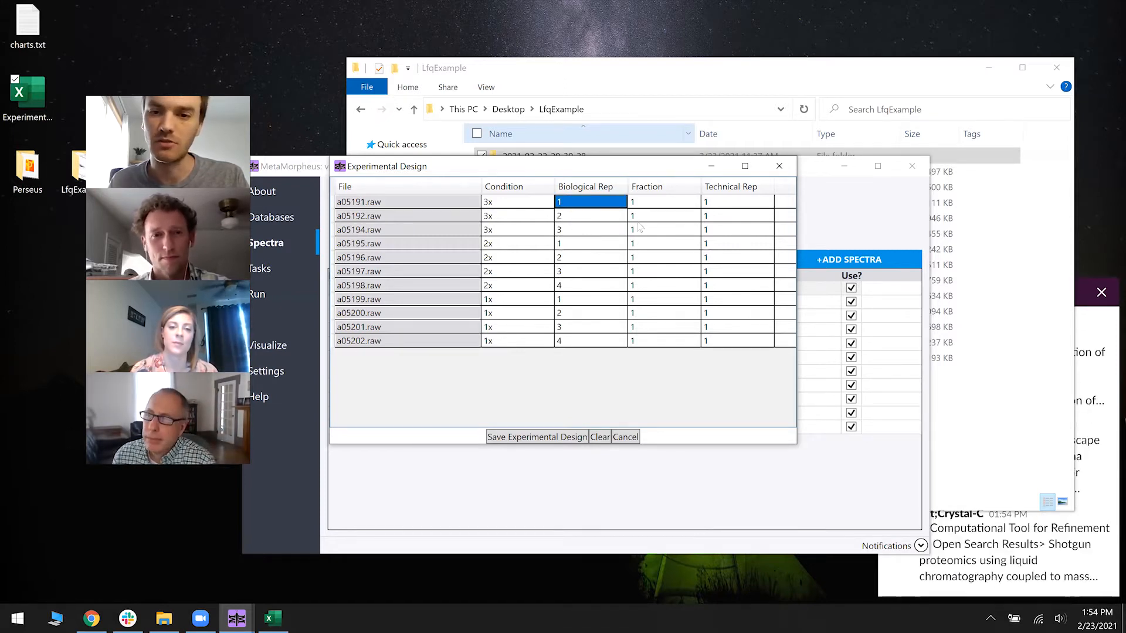
{"action": "key", "text": "Tab"}
{"action": "left_click", "coordinate": [612, 205]}
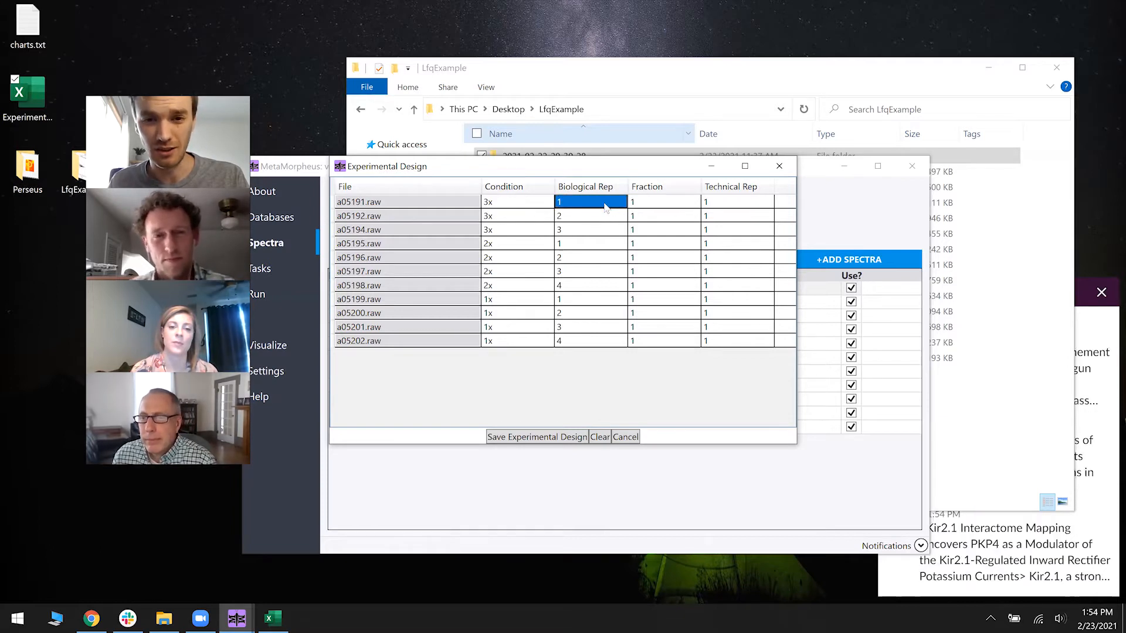
{"action": "left_click", "coordinate": [537, 208]}
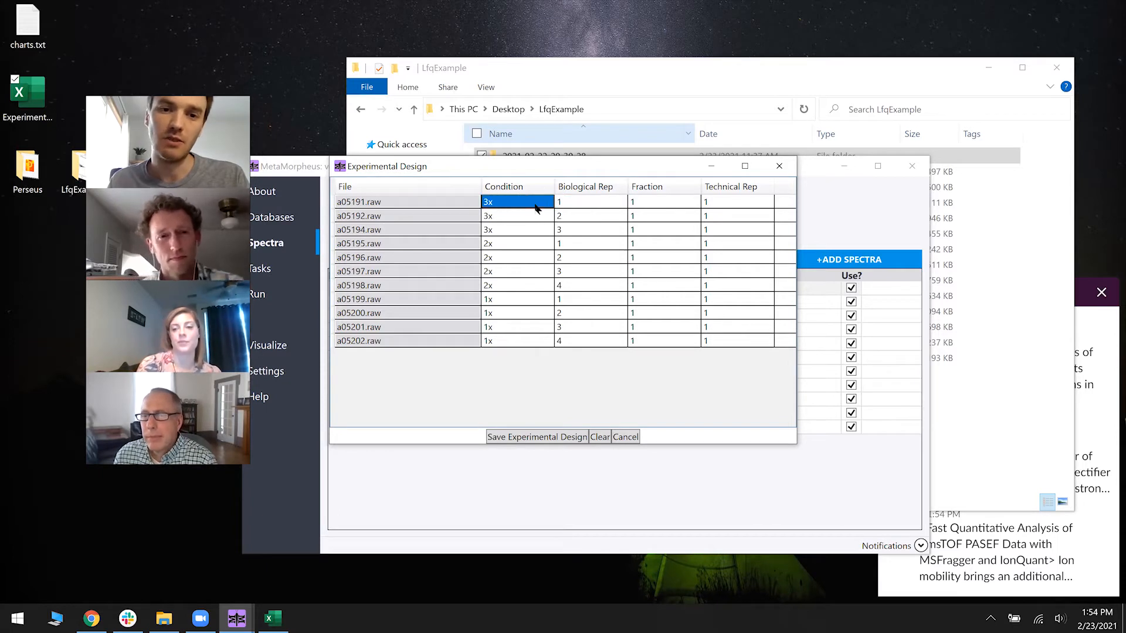
{"action": "left_click", "coordinate": [568, 204]}
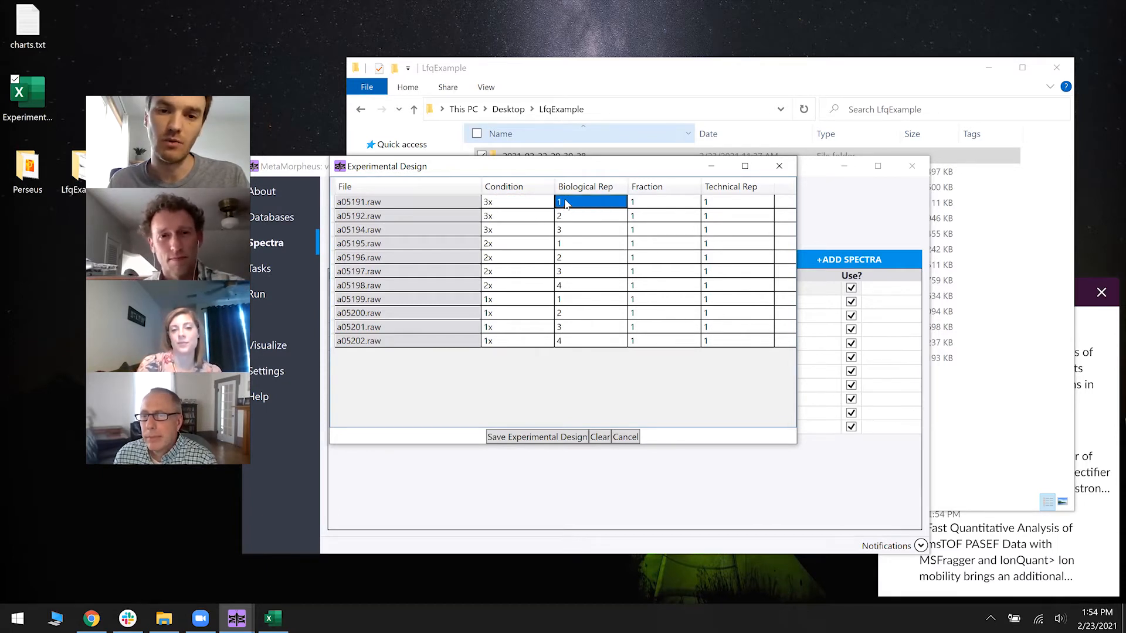
- Set the biological replicate of a05192.raw and a05194.raw to 1
{"action": "left_click", "coordinate": [607, 217]}
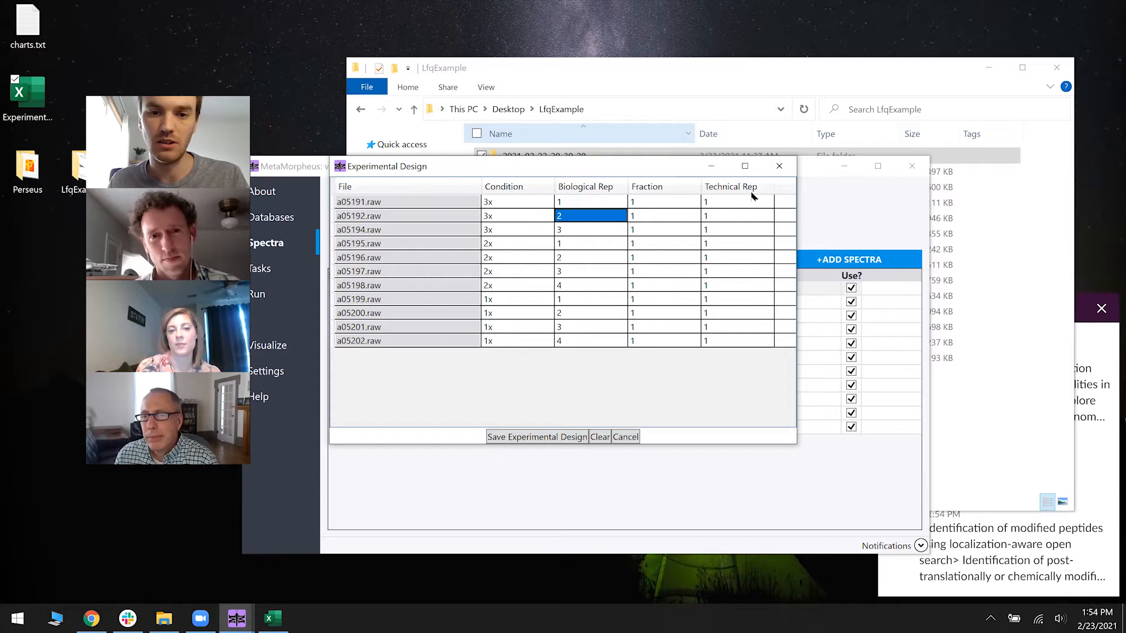
{"action": "type", "text": "1"}
{"action": "key", "text": "Return"}
{"action": "type", "text": "1"}
{"action": "key", "text": "Return"}
{"action": "key", "text": "Return"}
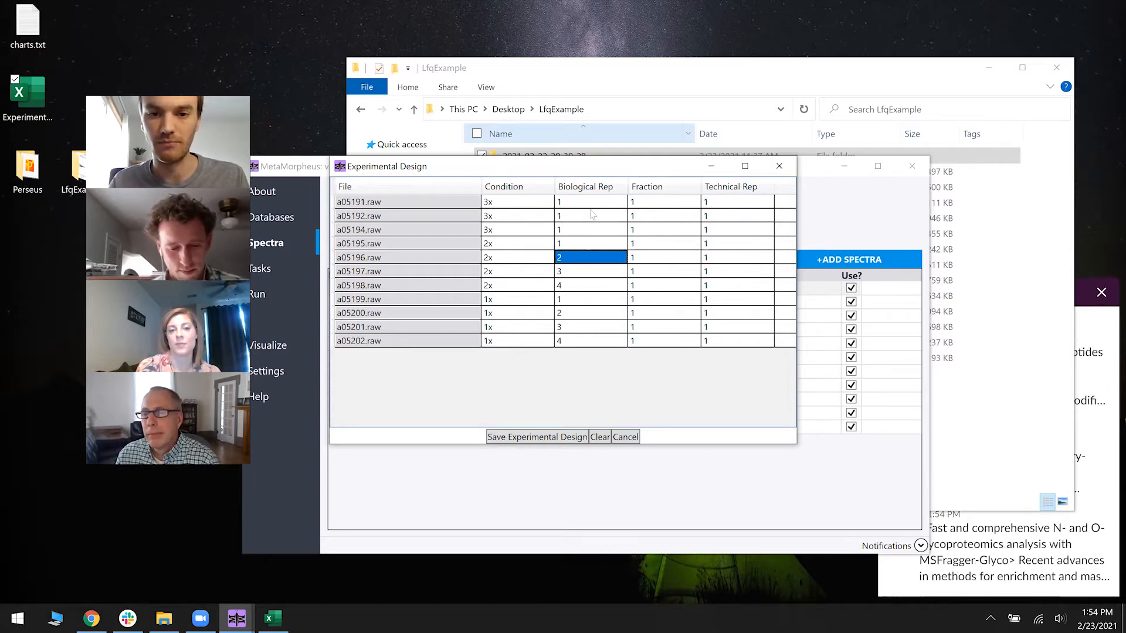
- Set the condition of a05195.raw to 3x
{"action": "key", "text": "Right"}
{"action": "key", "text": "Up"}
{"action": "key", "text": "Up"}
{"action": "key", "text": "Up"}
{"action": "key", "text": "Down"}
{"action": "key", "text": "Left"}
{"action": "key", "text": "Left"}
{"action": "key", "text": "Down"}
{"action": "type", "text": "3x"}
{"action": "key", "text": "Return"}
- Set the fractions of a05192.raw, a05194.raw and a05195.raw to 2, 3 and 4
{"action": "key", "text": "Right"}
{"action": "key", "text": "Up"}
{"action": "key", "text": "Up"}
{"action": "key", "text": "Right"}
{"action": "key", "text": "Right"}
{"action": "key", "text": "Up"}
{"action": "key", "text": "Up"}
{"action": "key", "text": "Left"}
{"action": "type", "text": "2"}
{"action": "key", "text": "Return"}
{"action": "type", "text": "3"}
{"action": "key", "text": "Return"}
{"action": "type", "text": "4"}
{"action": "key", "text": "Return"}
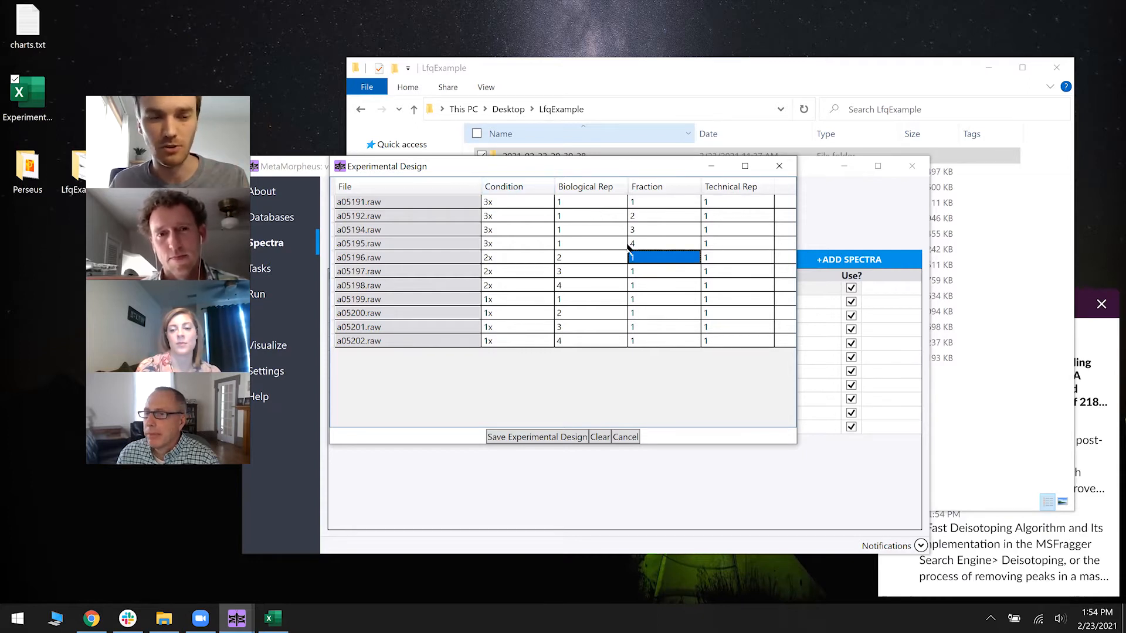
- Restore the experimental design table by pasting the B2:E12 values from ExperimentalDesign.tsv in Excel over it again
{"action": "left_click", "coordinate": [283, 618]}
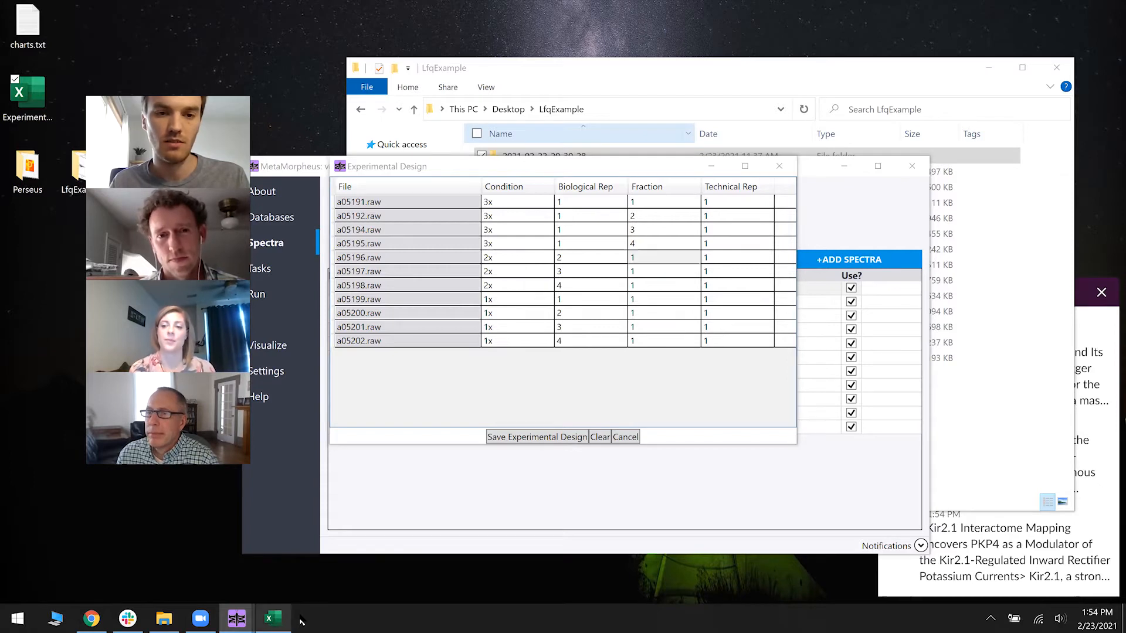
{"action": "left_click_drag", "start_coordinate": [164, 94], "coordinate": [409, 132]}
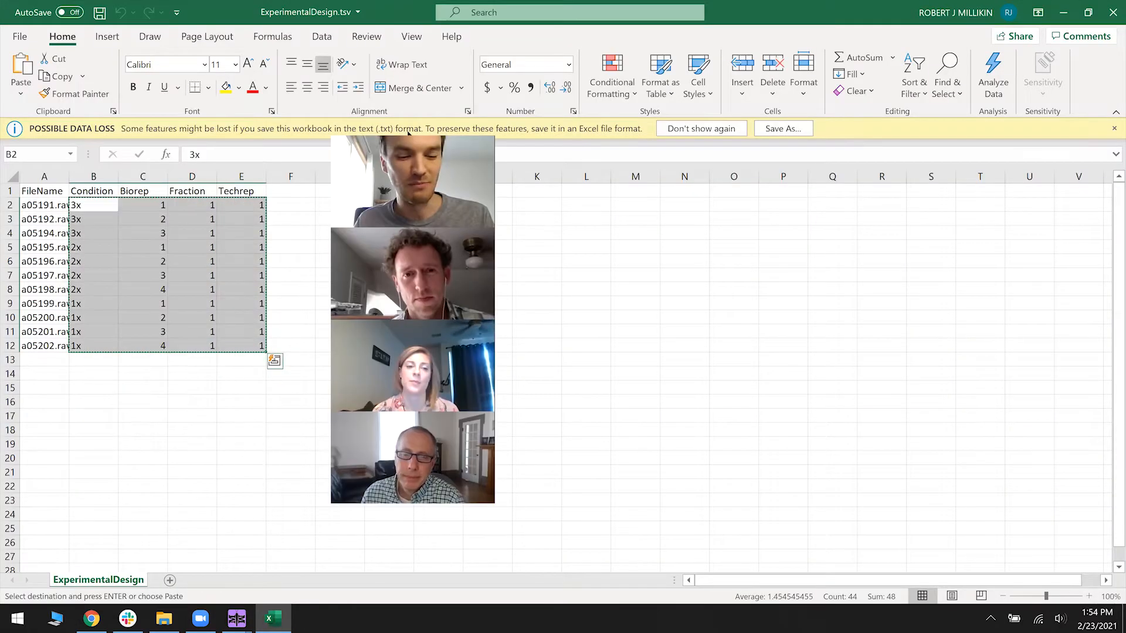
{"action": "key", "text": "alt+Tab"}
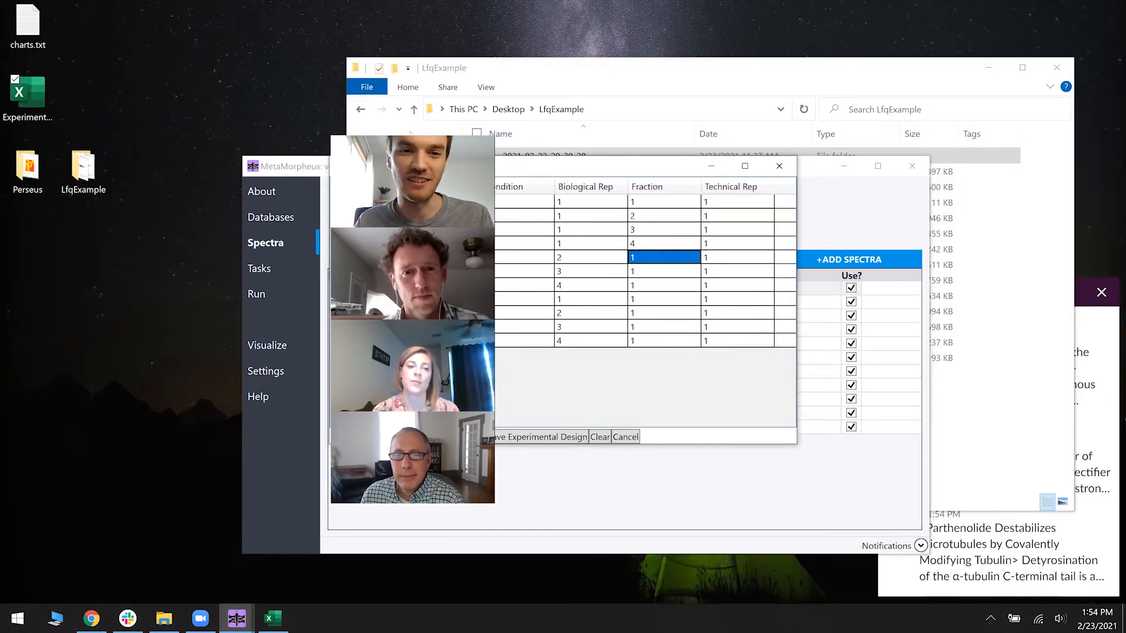
{"action": "left_click_drag", "start_coordinate": [394, 131], "coordinate": [121, 106]}
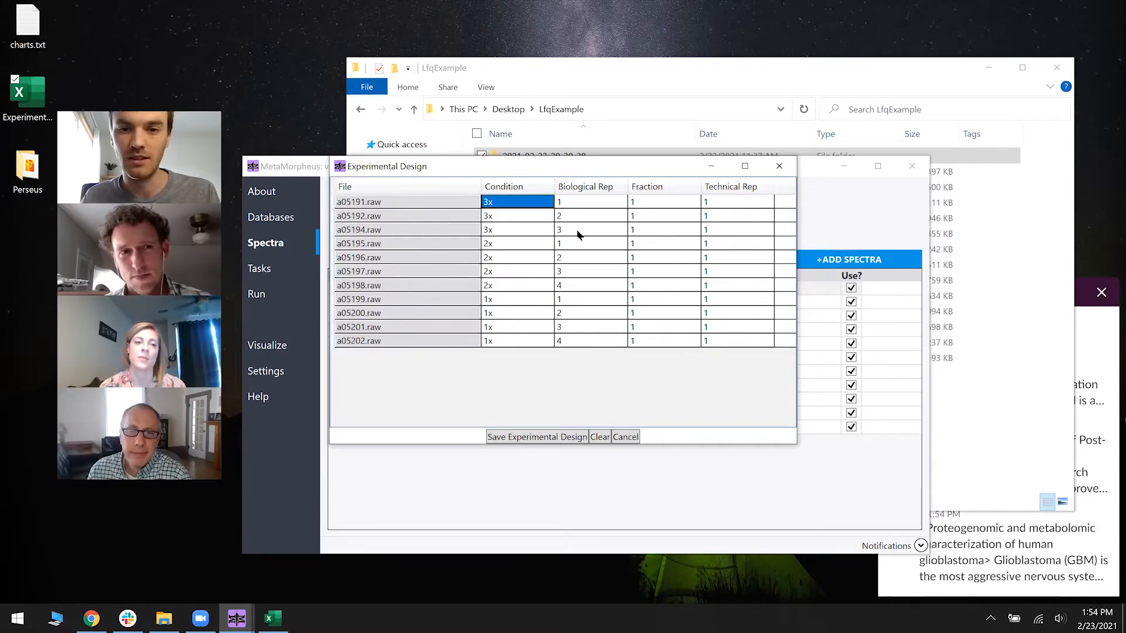
{"action": "left_click", "coordinate": [575, 217]}
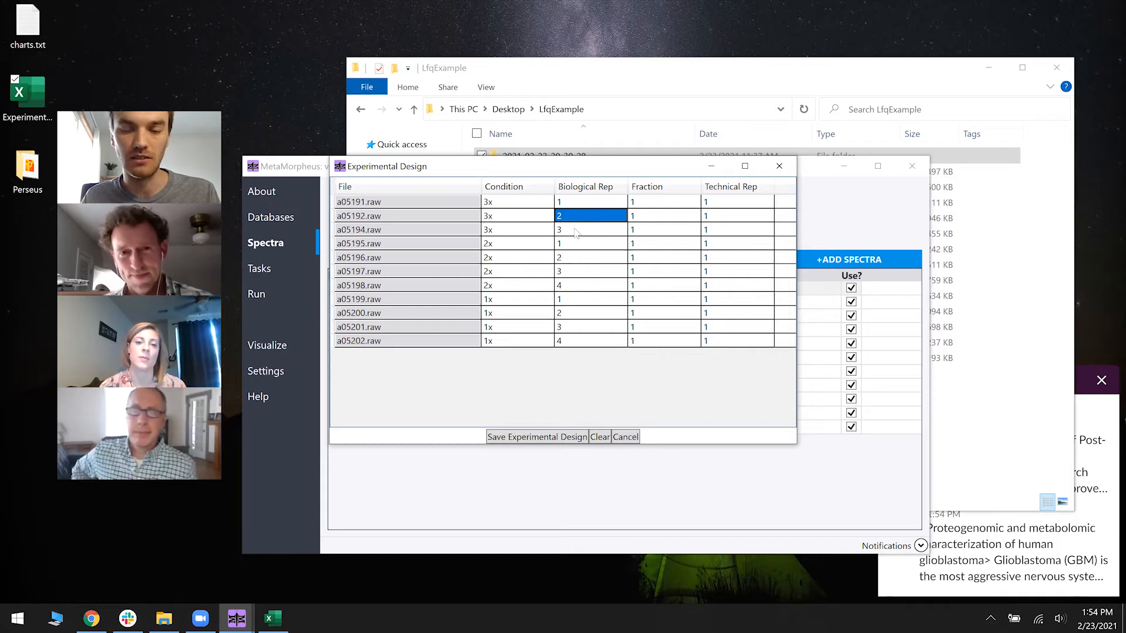
- Try to save the experimental design with the biological replicate of a05192.raw set to 4
{"action": "type", "text": "4"}
{"action": "left_click", "coordinate": [574, 235]}
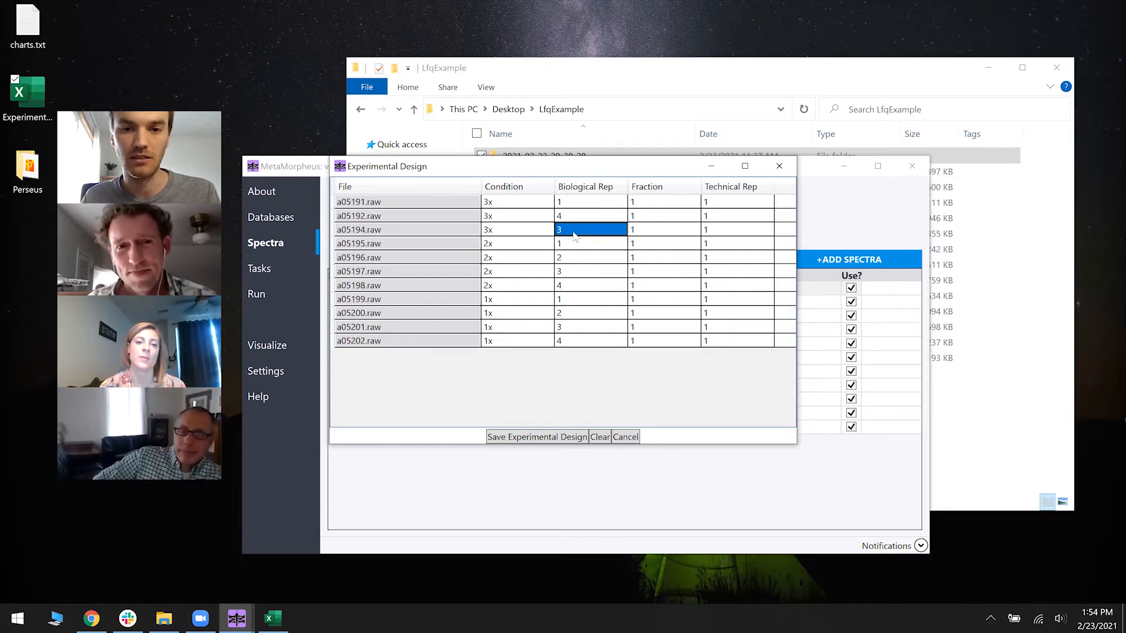
{"action": "left_click", "coordinate": [545, 437]}
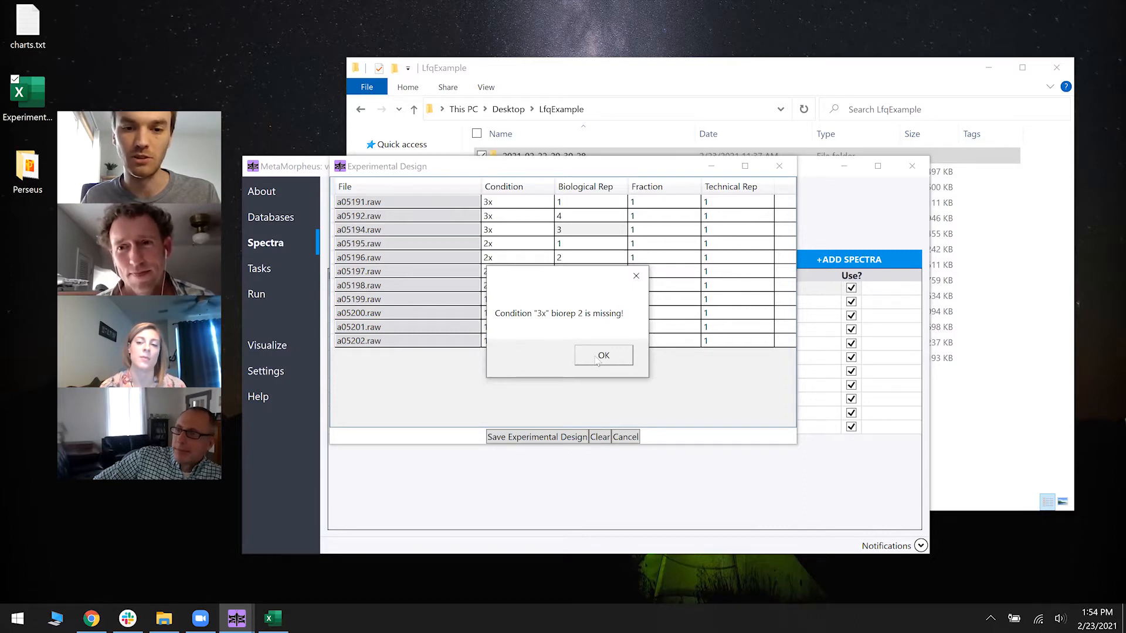
{"action": "left_click", "coordinate": [601, 356]}
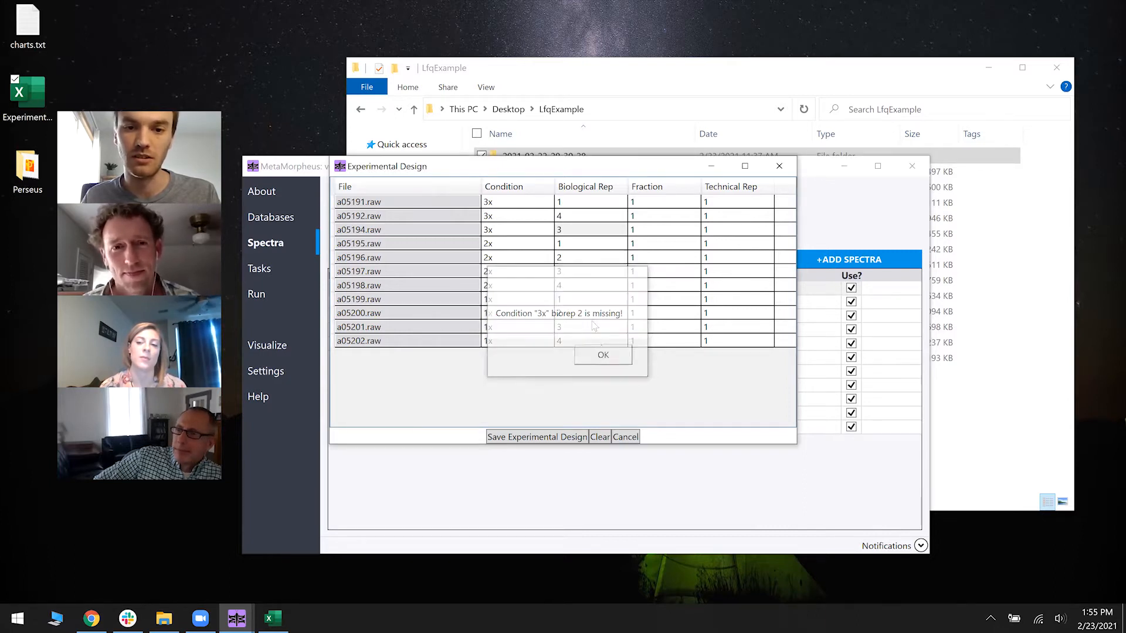
- Set the biological replicate of a05192.raw to 2 and save the experimental design
{"action": "left_click", "coordinate": [563, 221]}
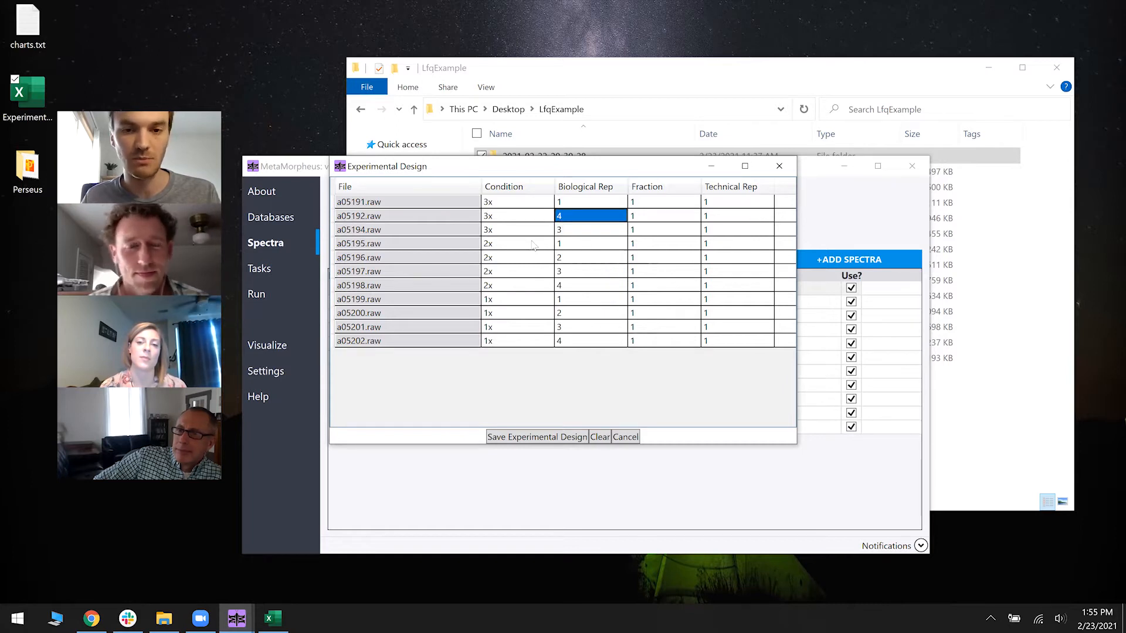
{"action": "type", "text": "2"}
{"action": "key", "text": "Return"}
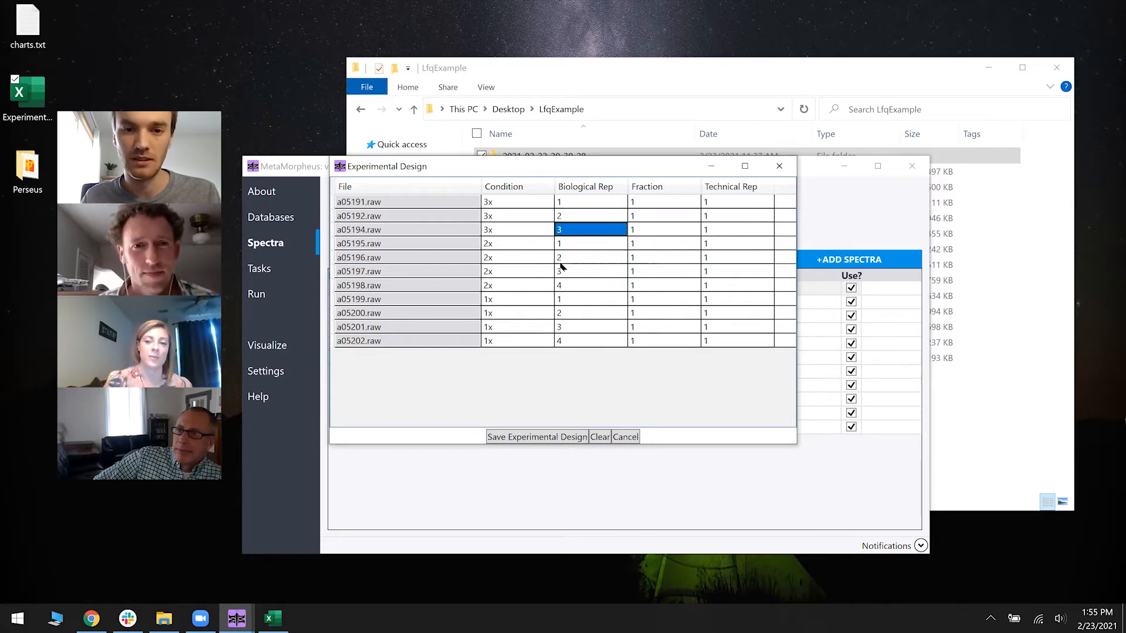
{"action": "left_click", "coordinate": [513, 205]}
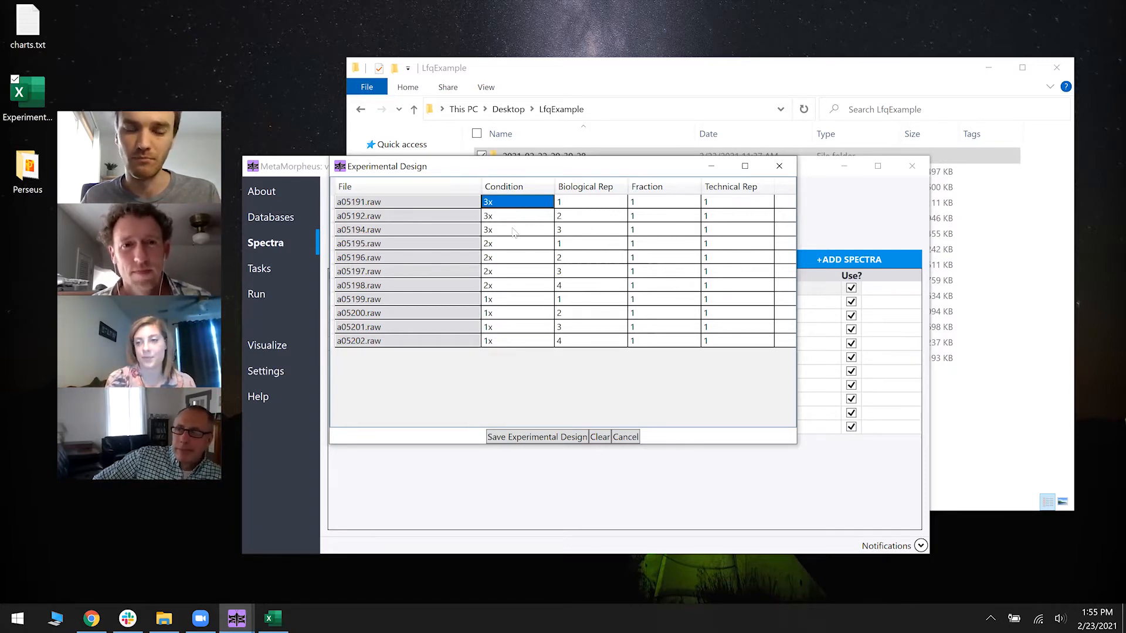
{"action": "left_click_drag", "start_coordinate": [511, 220], "coordinate": [515, 258]}
{"action": "left_click", "coordinate": [519, 280]}
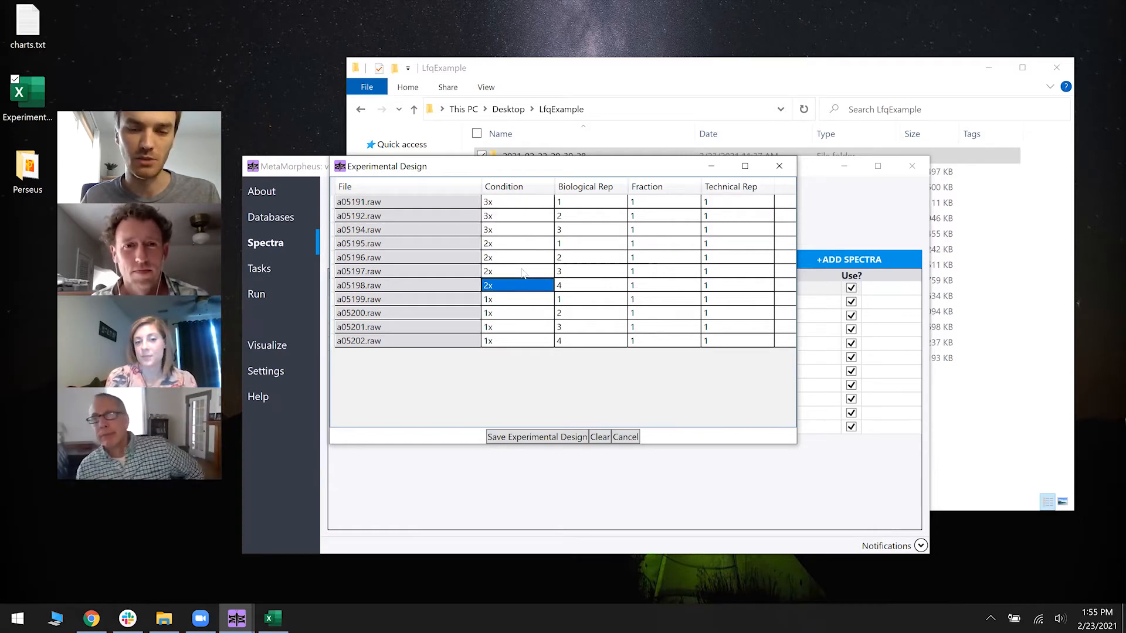
{"action": "left_click_drag", "start_coordinate": [586, 203], "coordinate": [708, 342]}
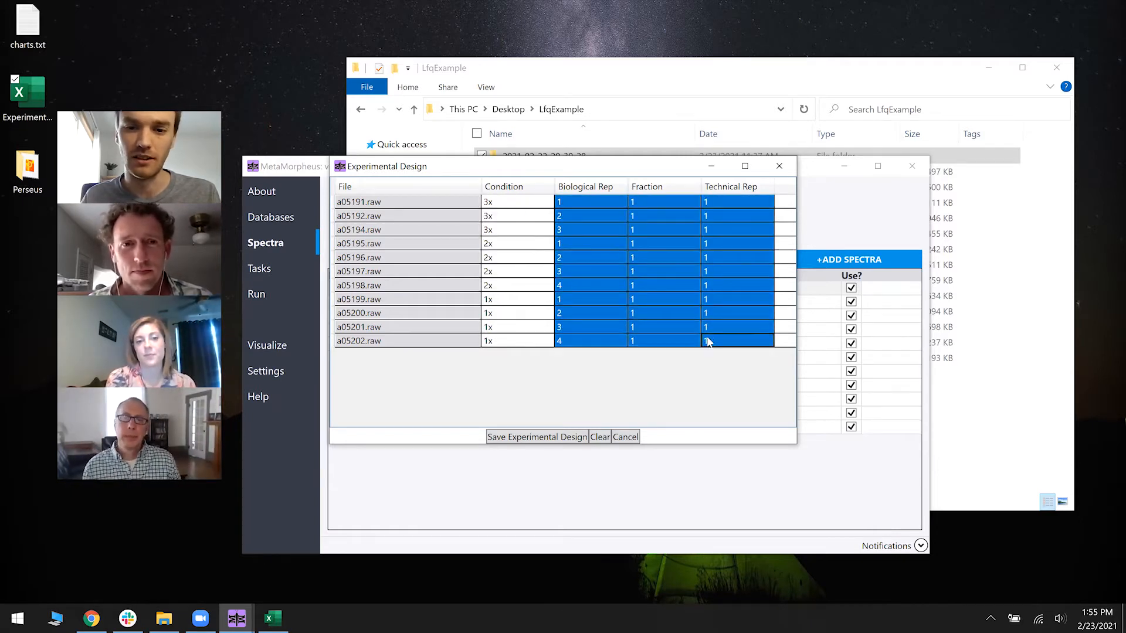
{"action": "left_click", "coordinate": [555, 437]}
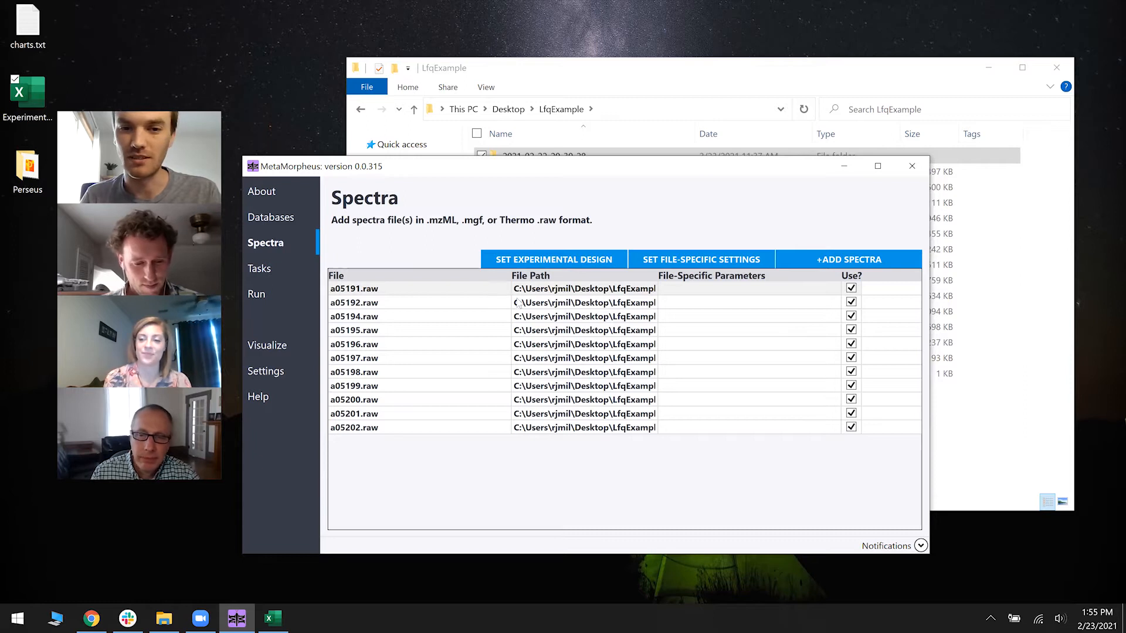
{"action": "left_click", "coordinate": [297, 268]}
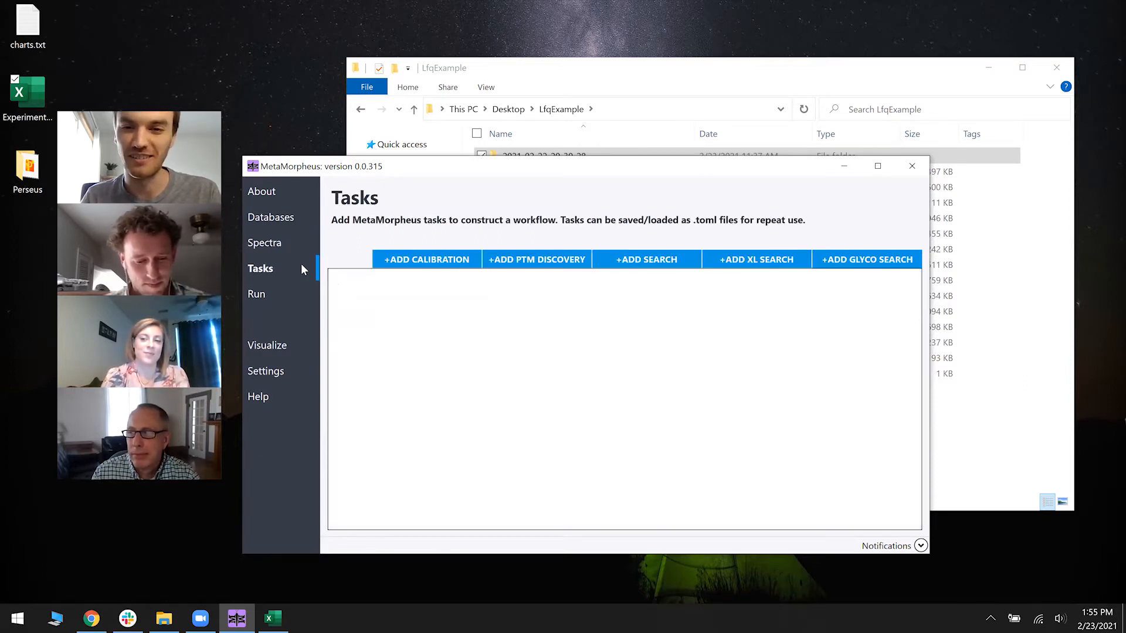
{"action": "left_click", "coordinate": [291, 257]}
{"action": "left_click", "coordinate": [287, 265]}
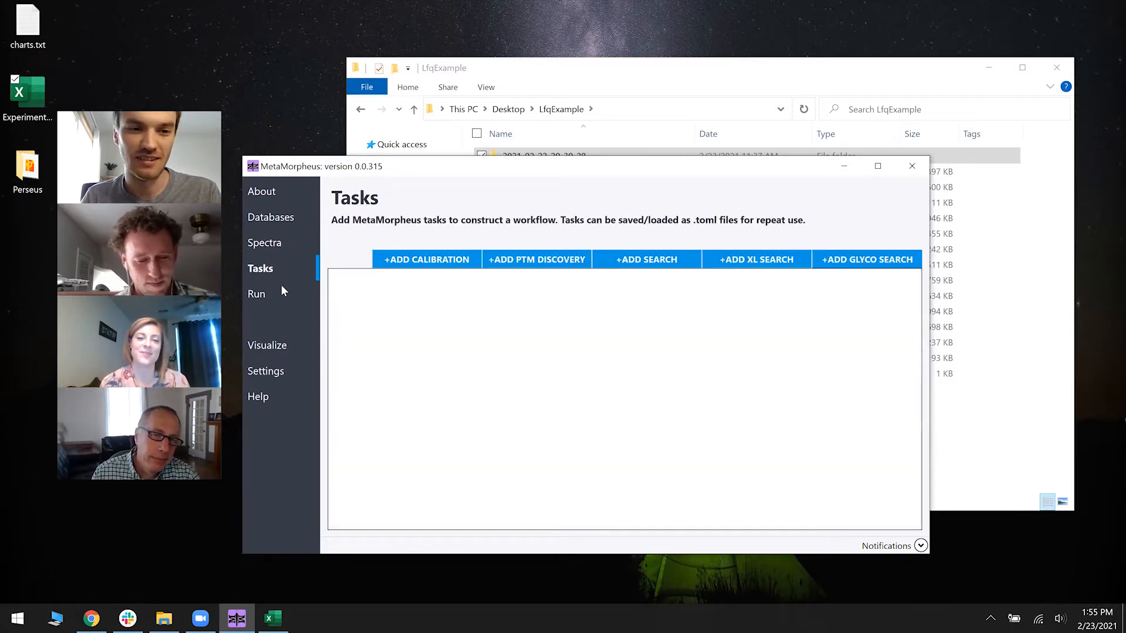
{"action": "left_click", "coordinate": [280, 293]}
{"action": "left_click", "coordinate": [282, 243]}
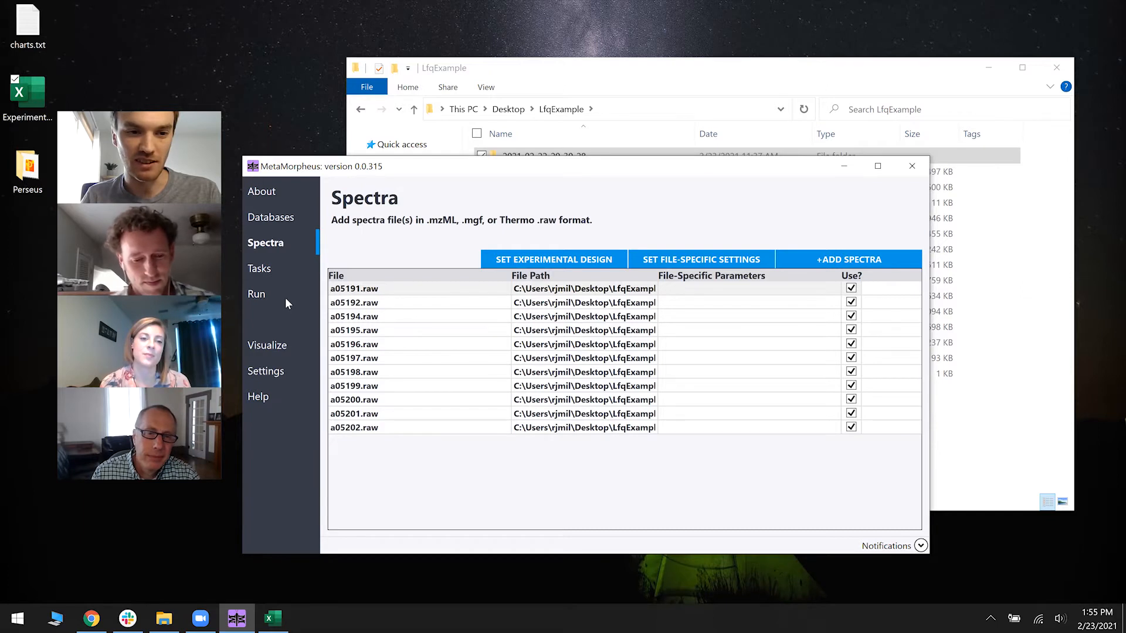
{"action": "left_click", "coordinate": [280, 294]}
- Add a search task with match between runs and normalization of quantification results enabled
{"action": "left_click", "coordinate": [284, 269]}
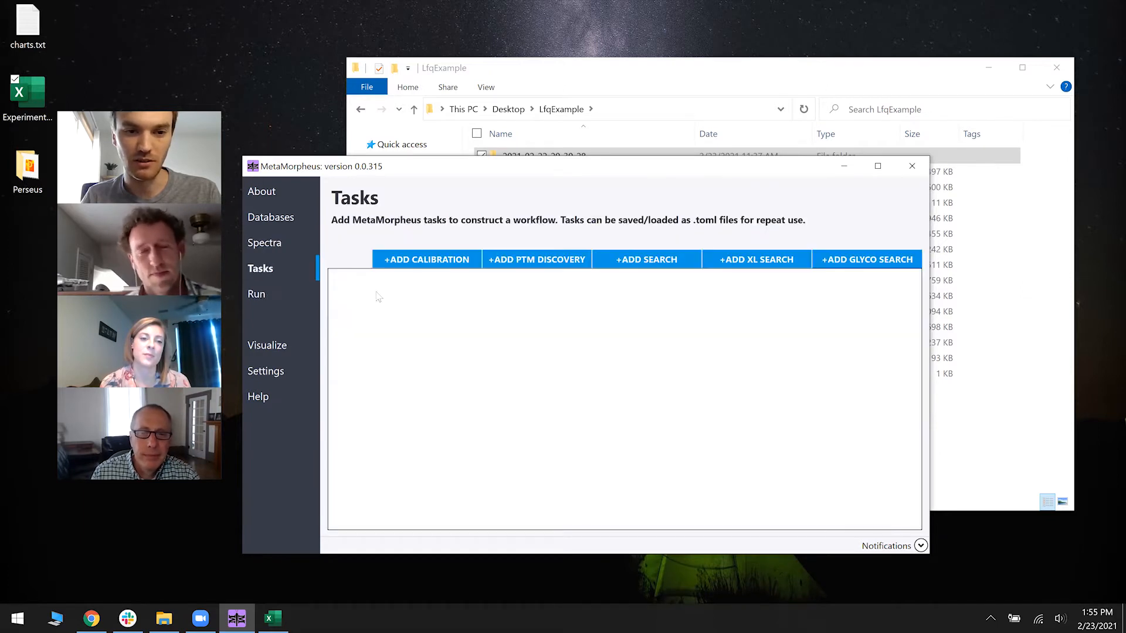
{"action": "left_click", "coordinate": [599, 262]}
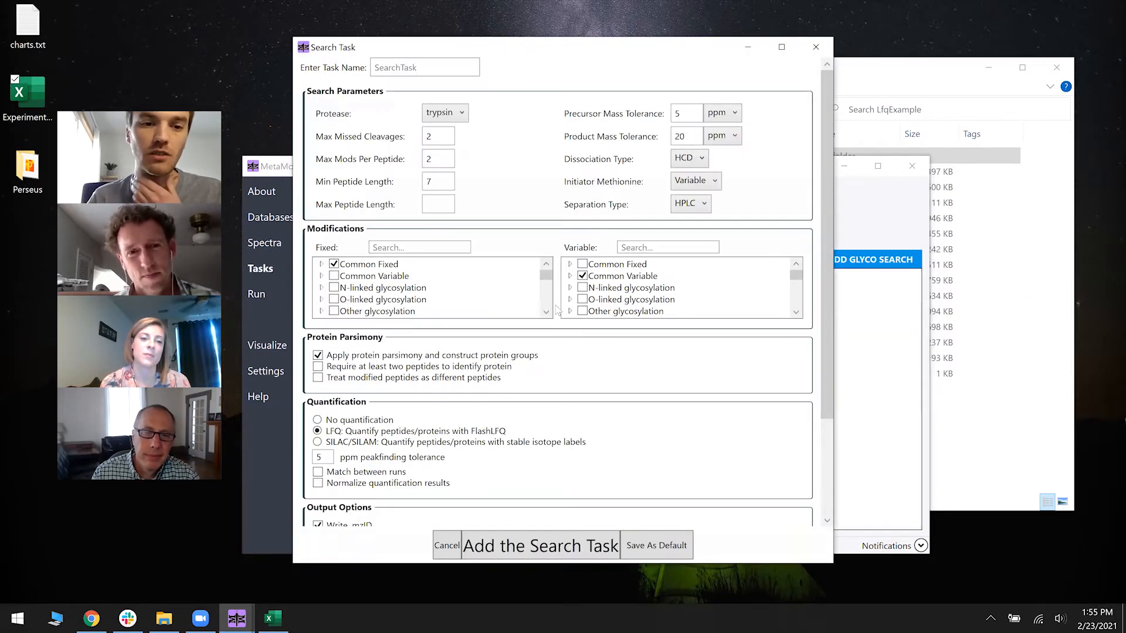
{"action": "scroll", "coordinate": [552, 296], "scroll_direction": "down", "scroll_amount": 4}
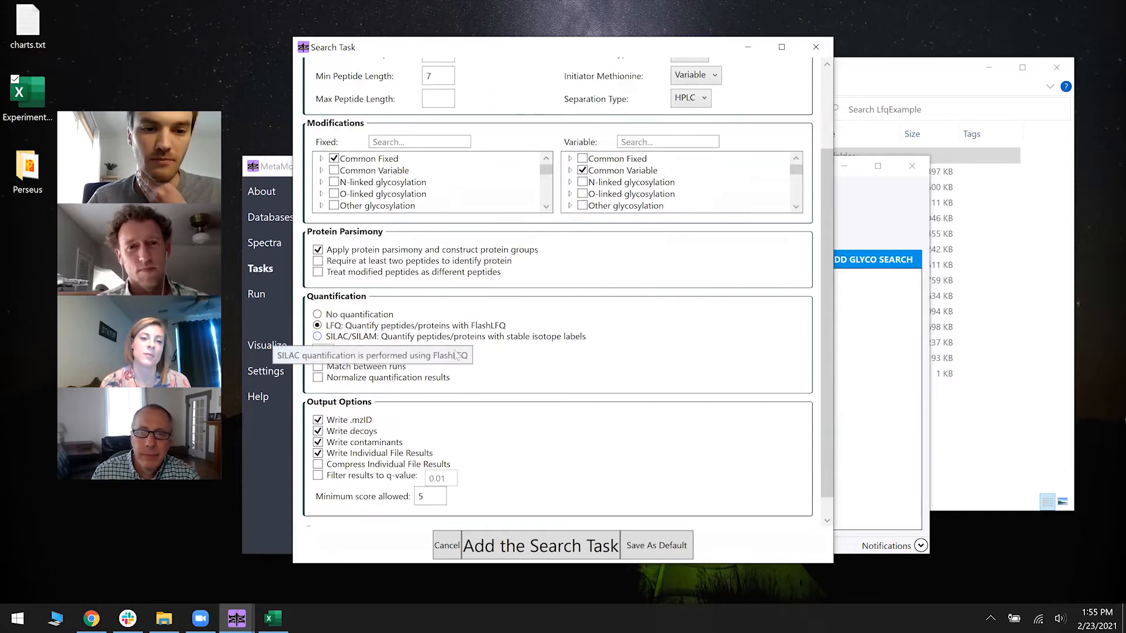
{"action": "left_click", "coordinate": [399, 367]}
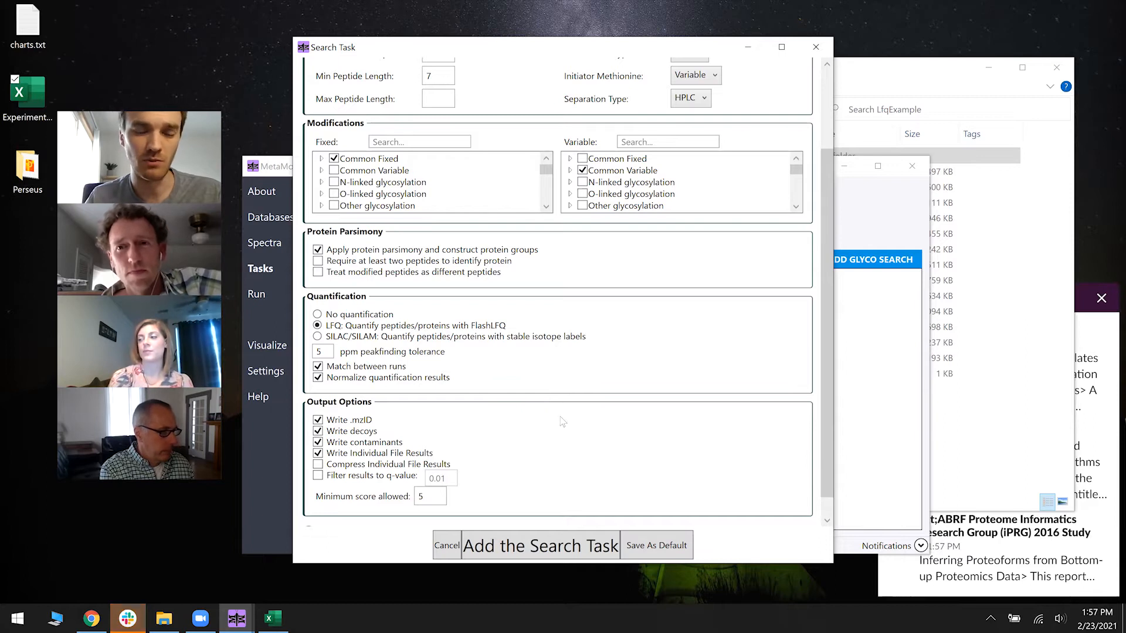
{"action": "left_click", "coordinate": [549, 536]}
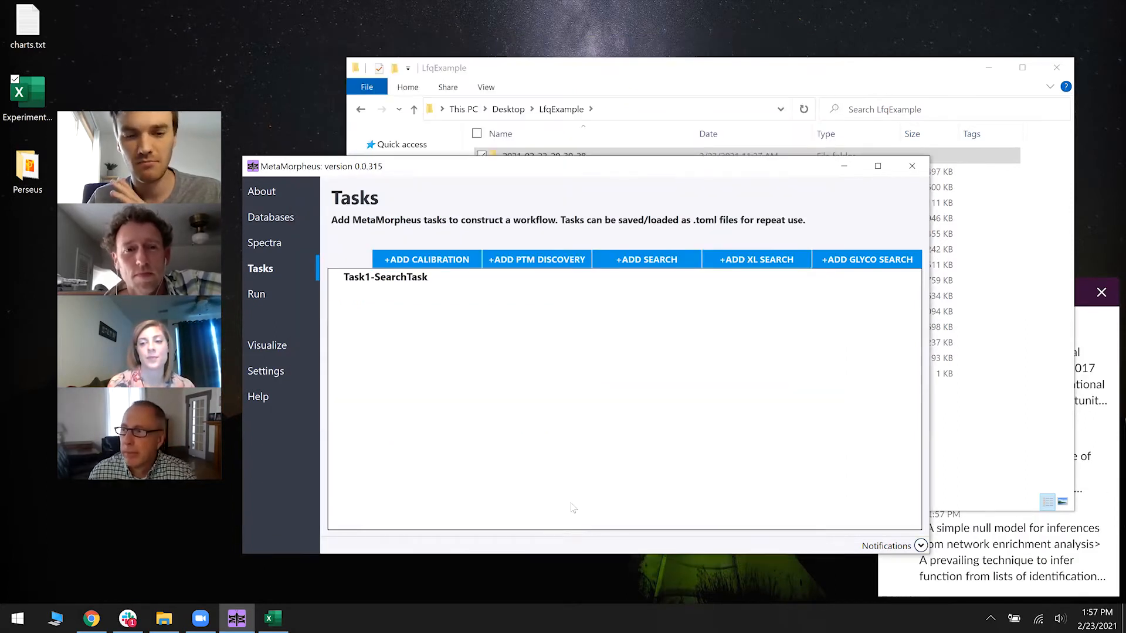
- Review the run setup and the spectra list, and close MetaMorpheus
{"action": "left_click", "coordinate": [271, 294]}
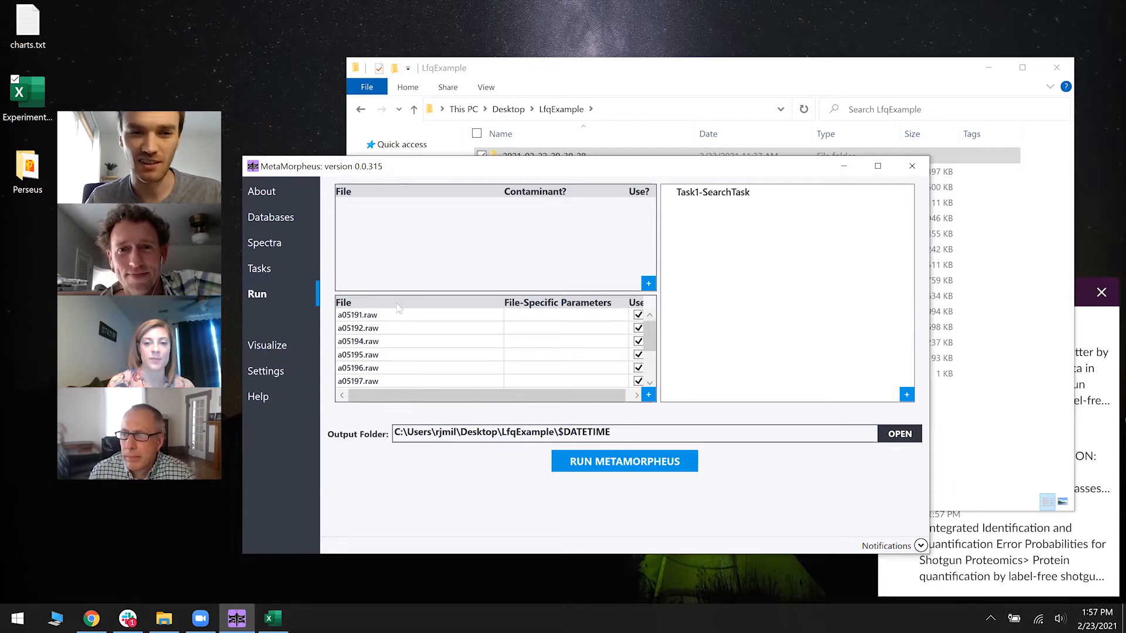
{"action": "left_click", "coordinate": [298, 269]}
{"action": "left_click", "coordinate": [285, 244]}
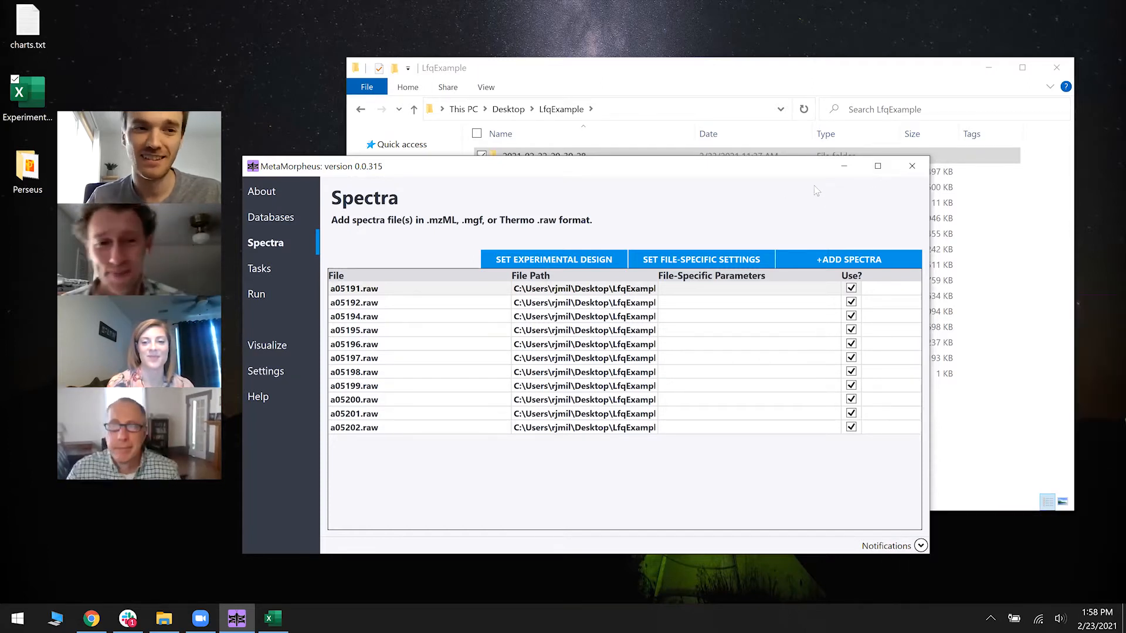
{"action": "left_click", "coordinate": [912, 166]}
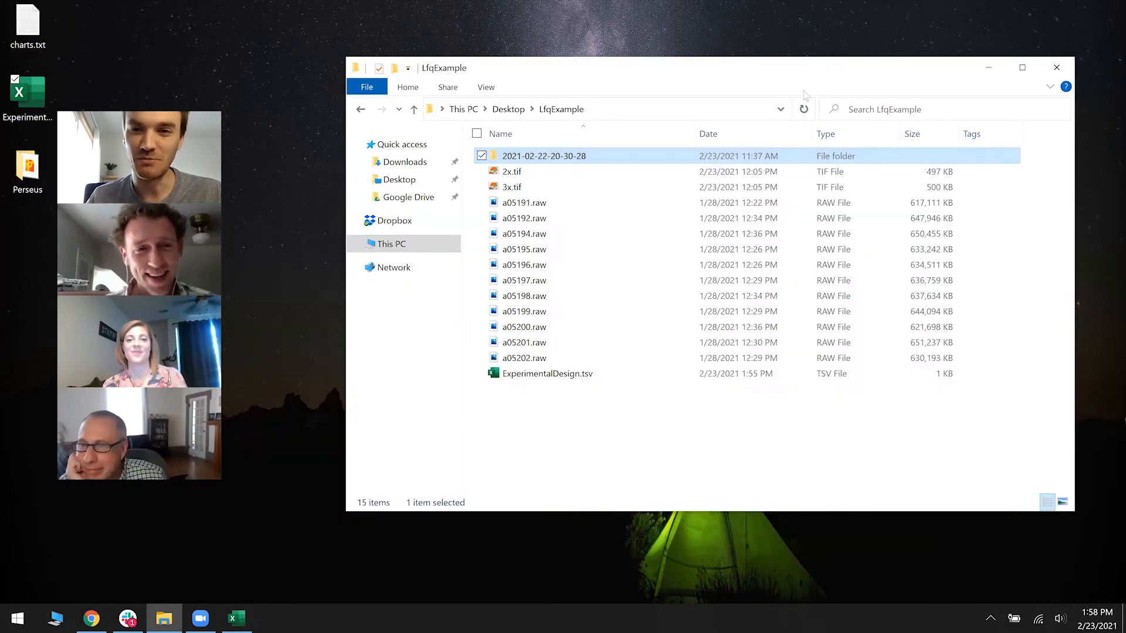
- Open ExperimentalDesign.tsv from the LfqExample folder in Excel, dismissing the duplicate-workbook warning
{"action": "left_click", "coordinate": [692, 204]}
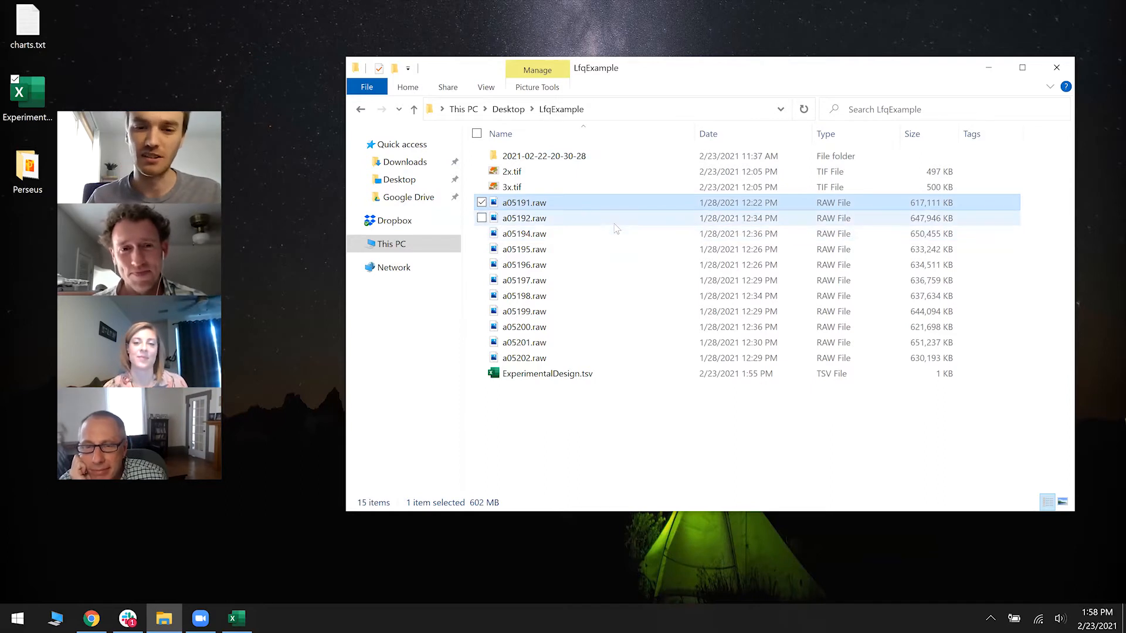
{"action": "left_click", "coordinate": [567, 375]}
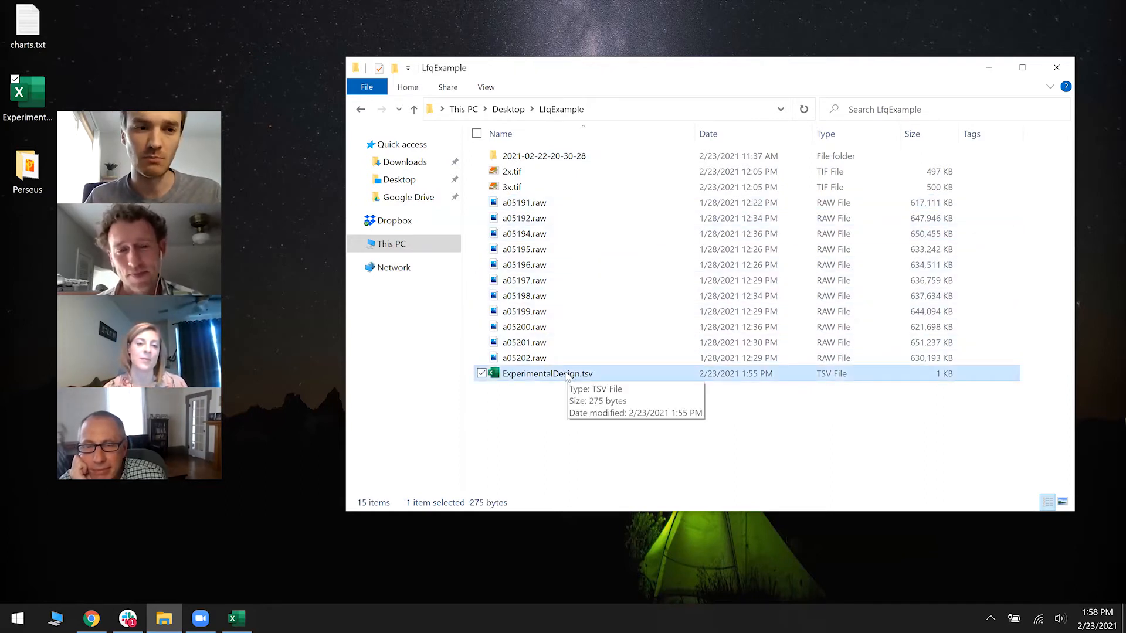
{"action": "double_click", "coordinate": [563, 375]}
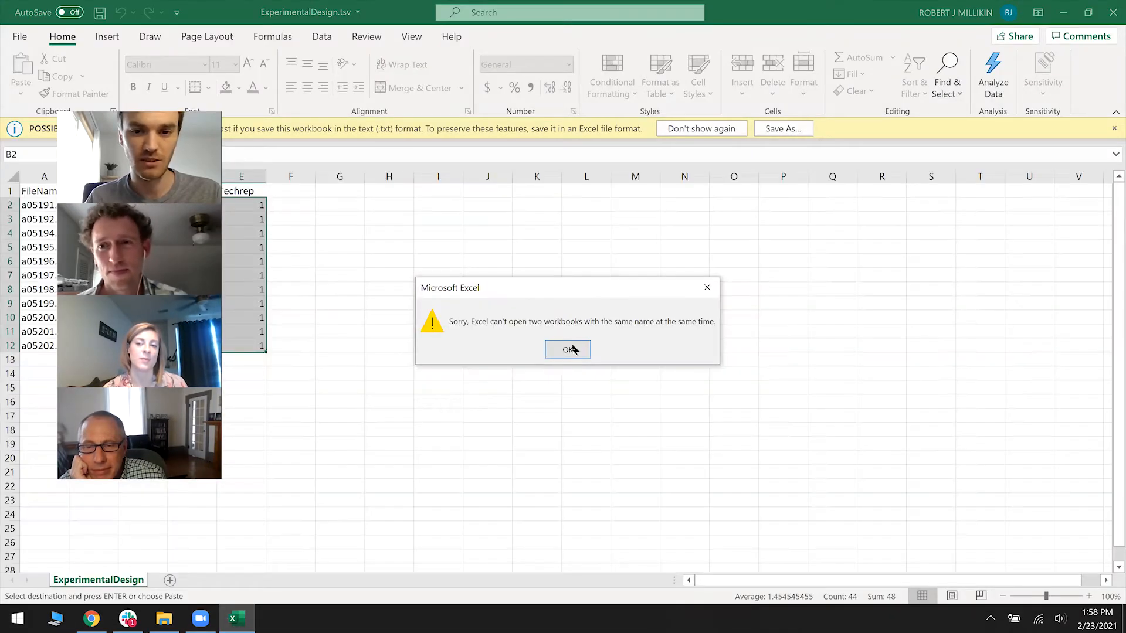
{"action": "key", "text": "Return"}
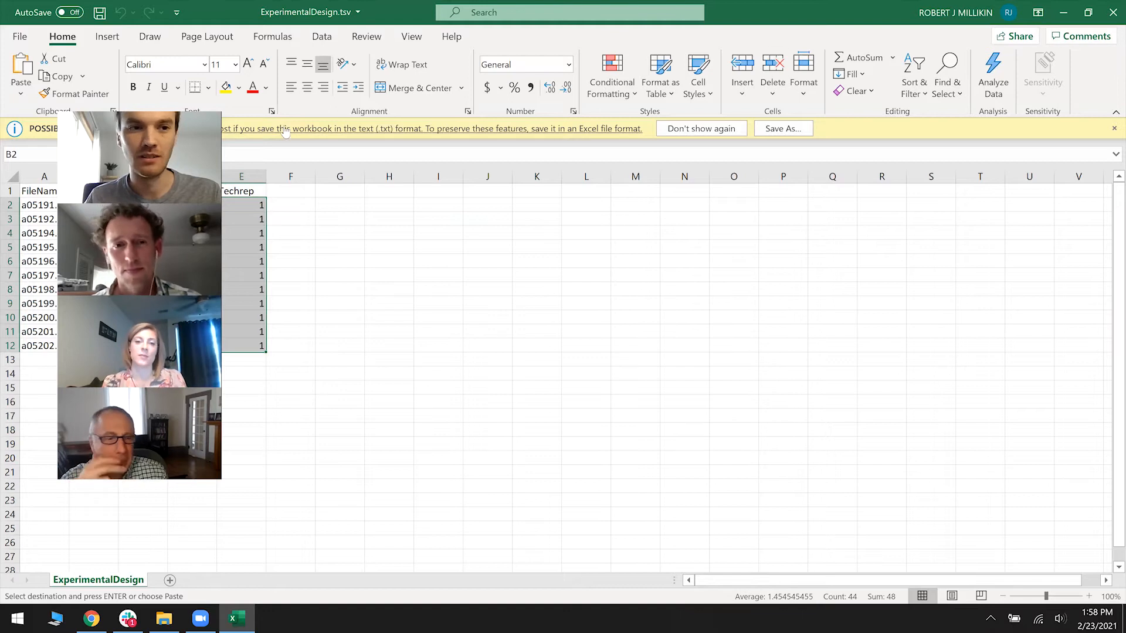
- Widen the FileName column and examine the file names, conditions, bioreps, fractions and techreps in ExperimentalDesign.tsv
{"action": "left_click_drag", "start_coordinate": [227, 131], "coordinate": [370, 191]}
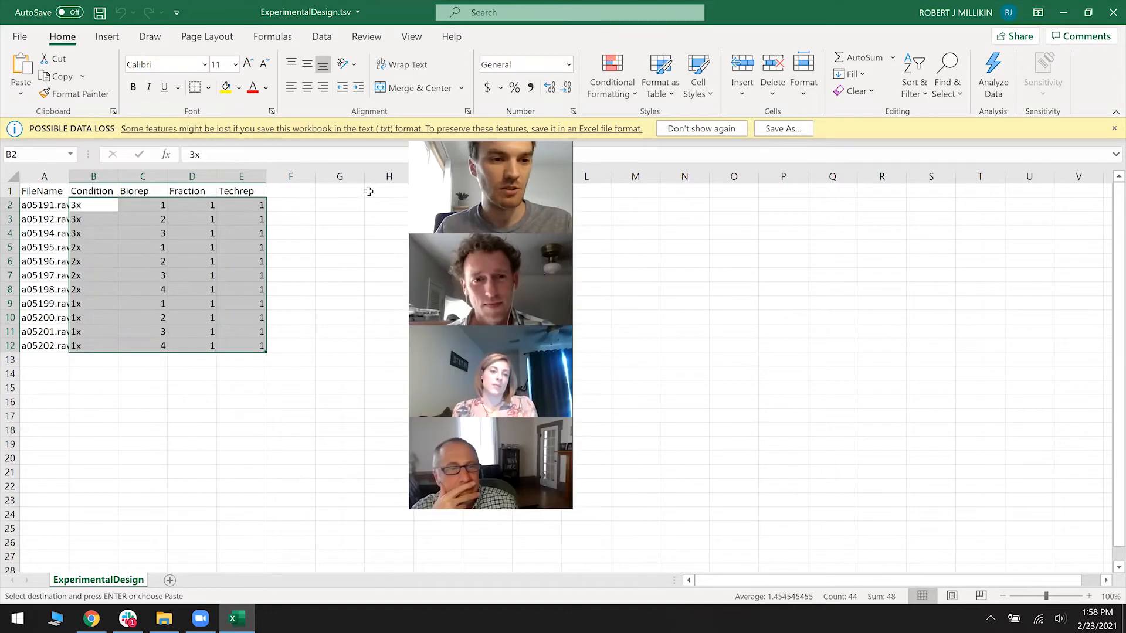
{"action": "left_click", "coordinate": [51, 206]}
{"action": "left_click_drag", "start_coordinate": [70, 174], "coordinate": [111, 175]}
{"action": "left_click_drag", "start_coordinate": [47, 205], "coordinate": [81, 301]}
{"action": "left_click", "coordinate": [81, 301]}
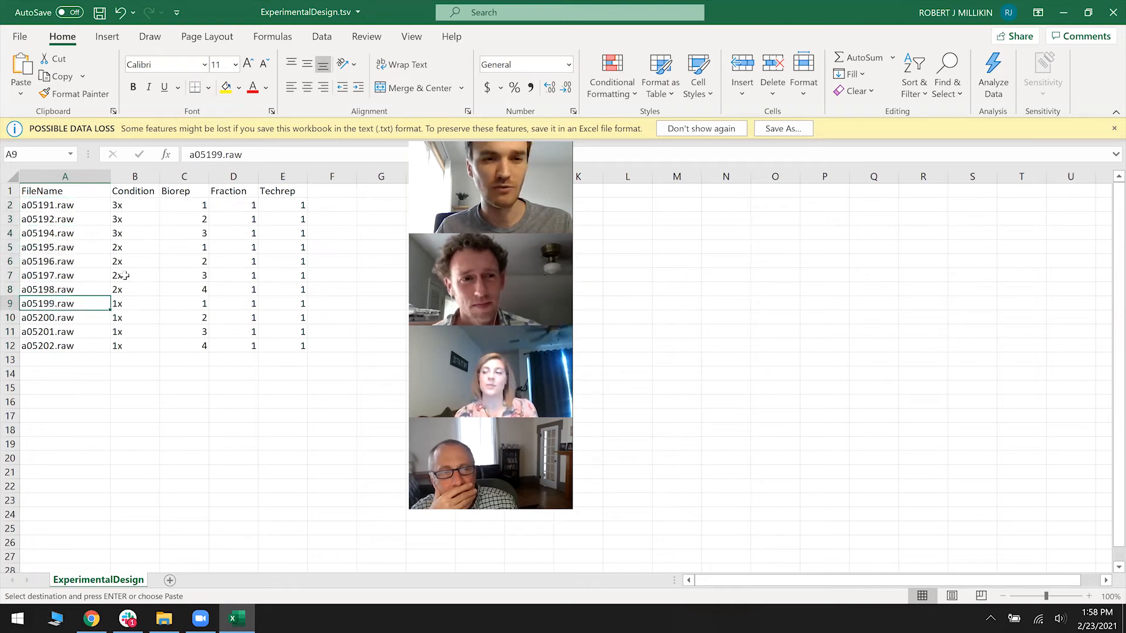
{"action": "left_click_drag", "start_coordinate": [135, 204], "coordinate": [300, 206]}
{"action": "left_click", "coordinate": [263, 258]}
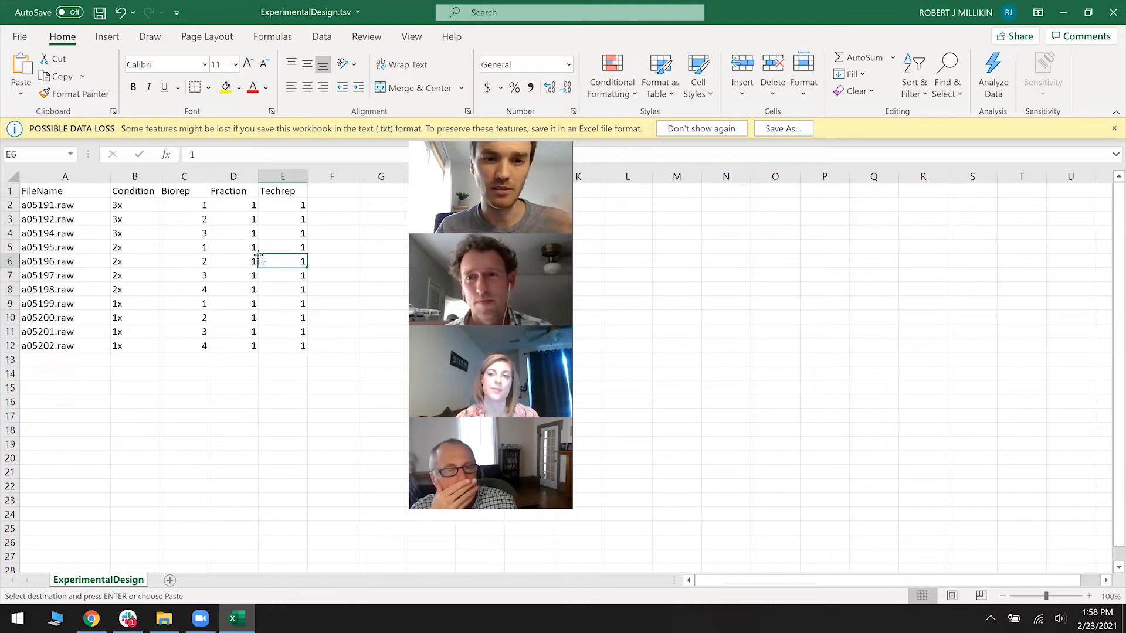
{"action": "left_click", "coordinate": [102, 205]}
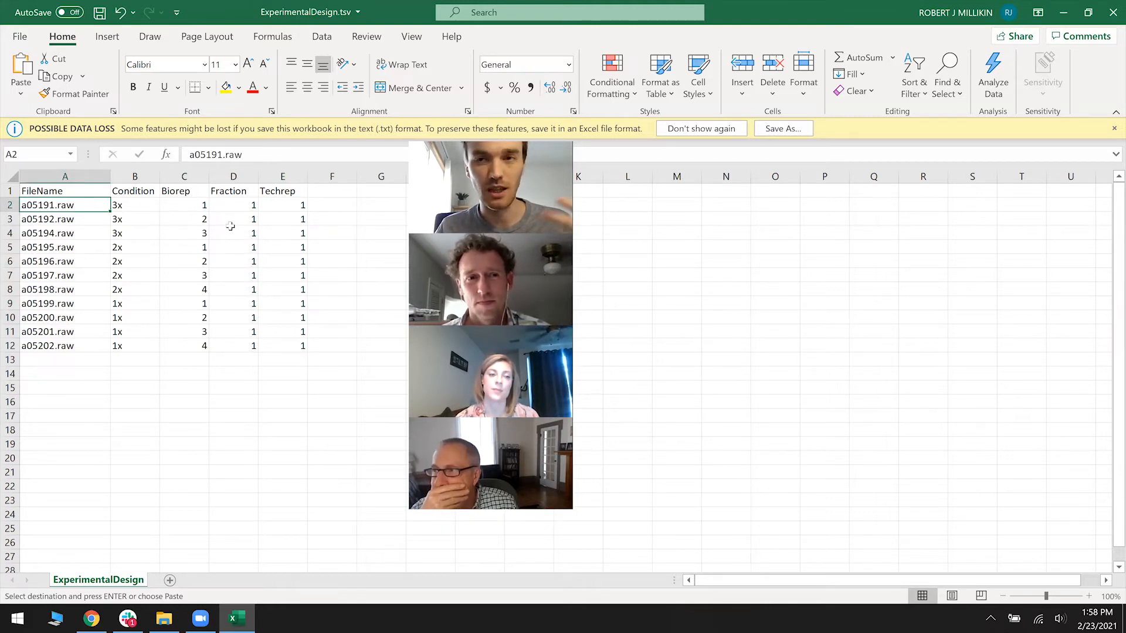
- Close the ExperimentalDesign.tsv workbook and exit Excel
{"action": "left_click_drag", "start_coordinate": [529, 129], "coordinate": [325, 113]}
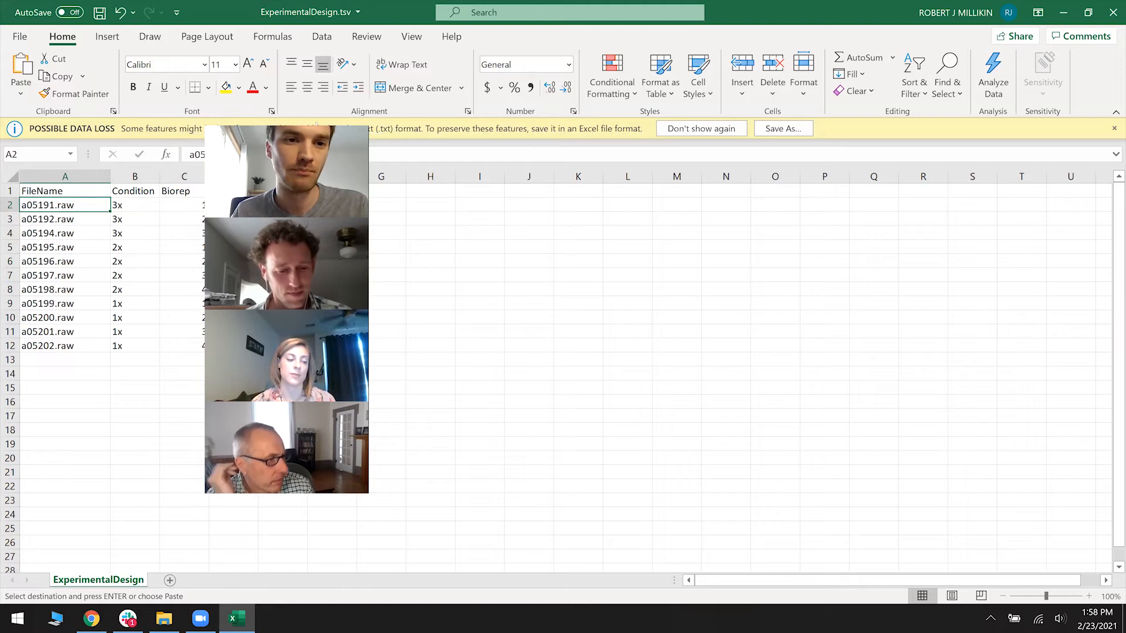
{"action": "left_click_drag", "start_coordinate": [372, 120], "coordinate": [307, 123]}
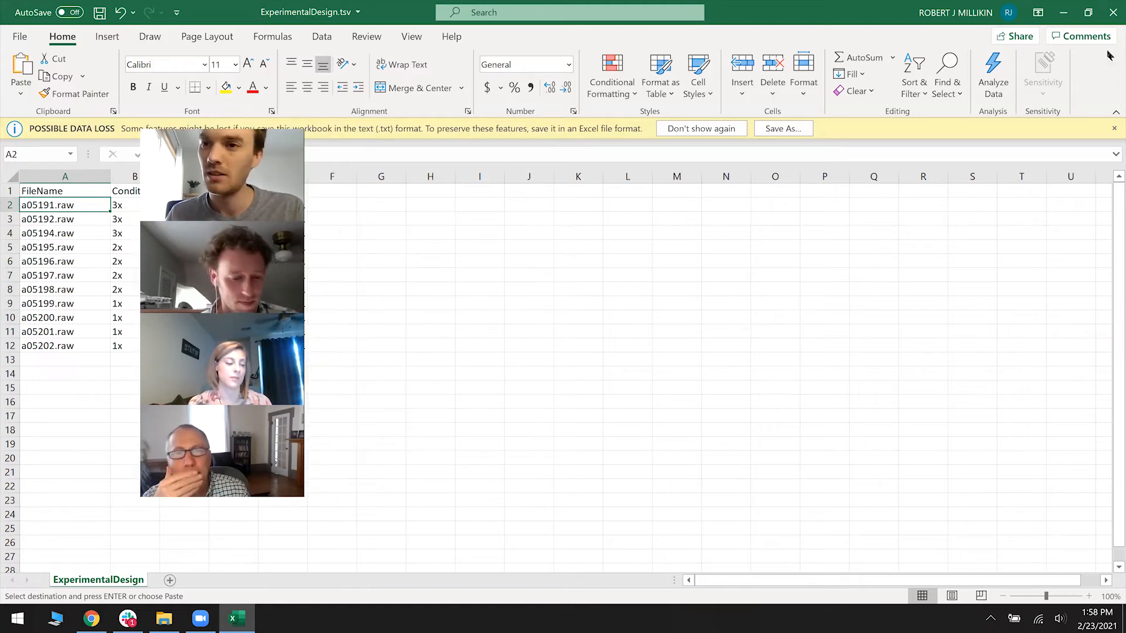
{"action": "left_click", "coordinate": [1113, 12]}
{"action": "left_click", "coordinate": [582, 332]}
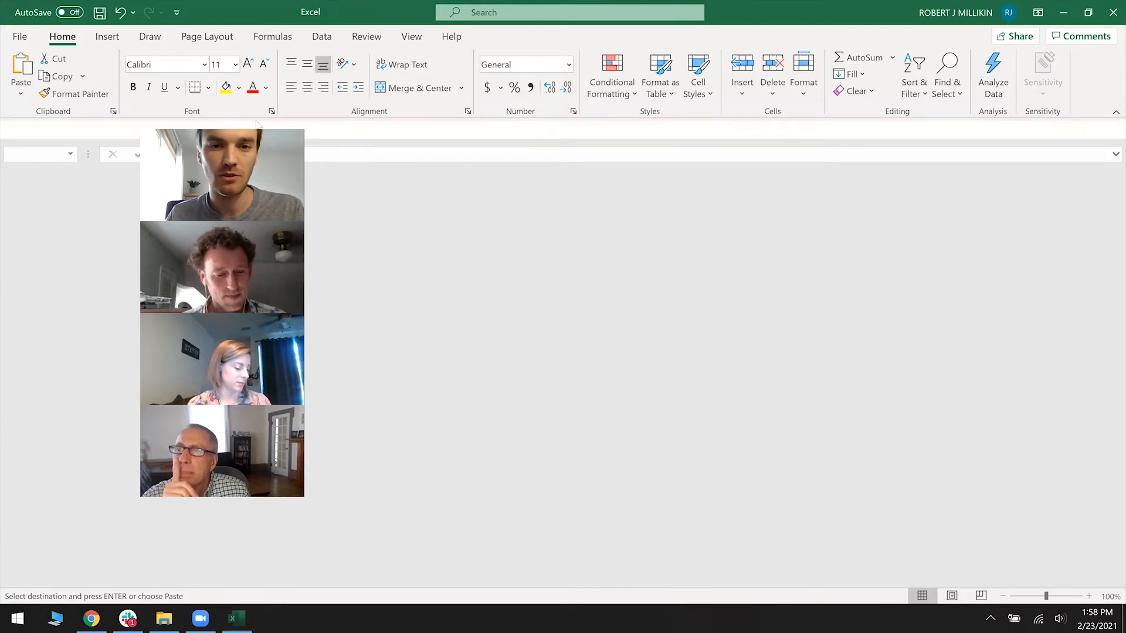
{"action": "left_click_drag", "start_coordinate": [287, 128], "coordinate": [256, 120]}
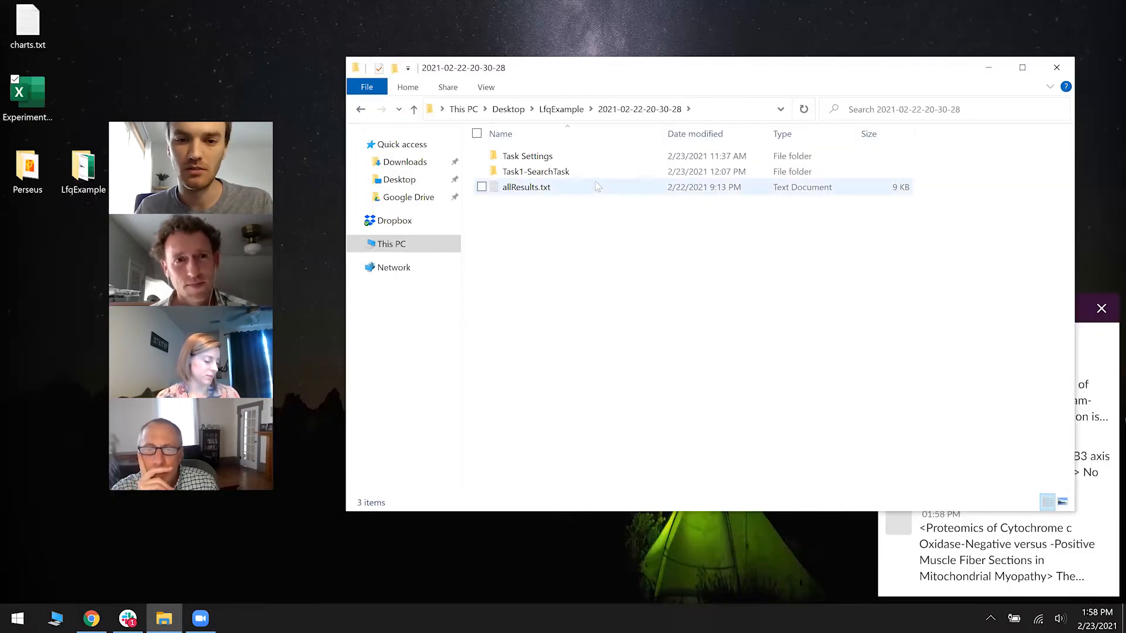
- Open AllQuantifiedPeptides.tsv from the Task1-SearchTask results folder in Excel and examine the peptide intensities
{"action": "double_click", "coordinate": [557, 171]}
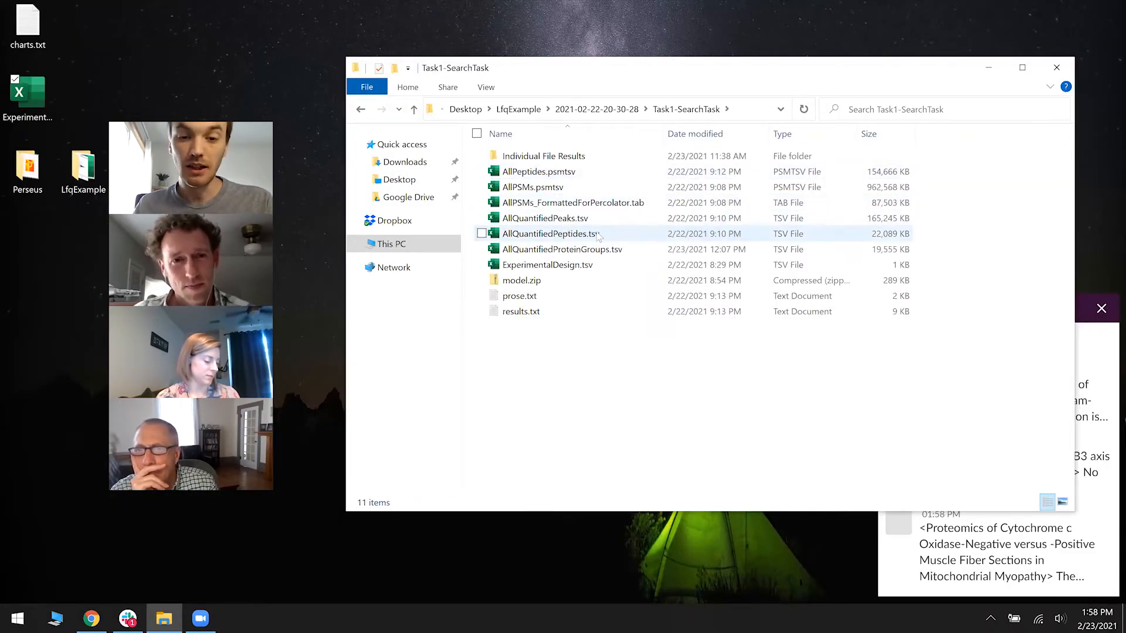
{"action": "double_click", "coordinate": [594, 234]}
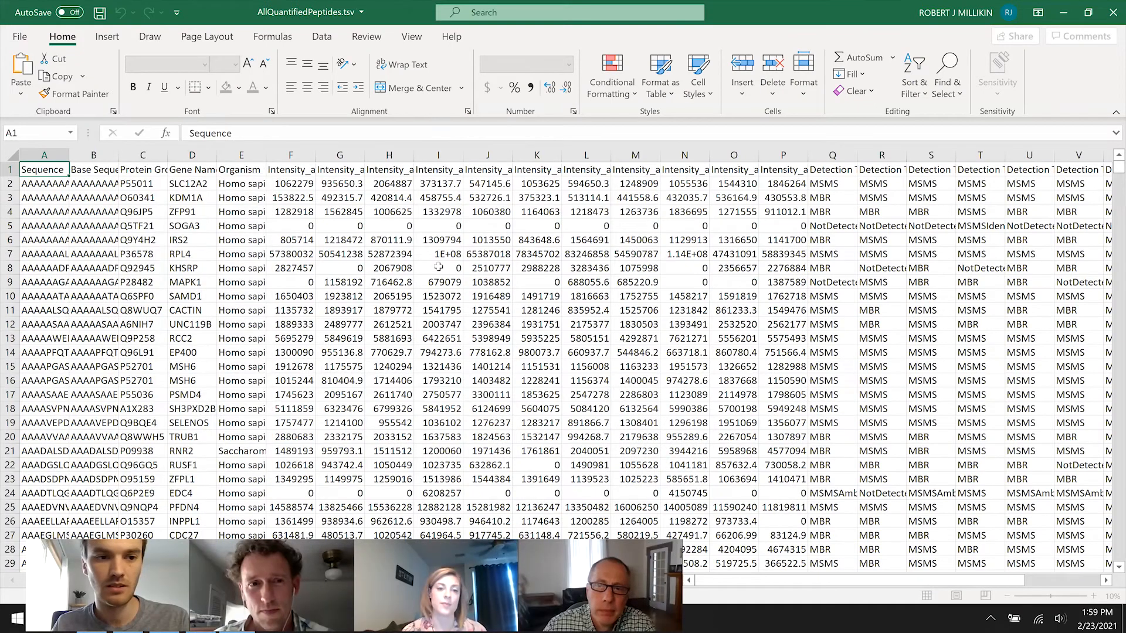
{"action": "left_click_drag", "start_coordinate": [438, 275], "coordinate": [439, 289]}
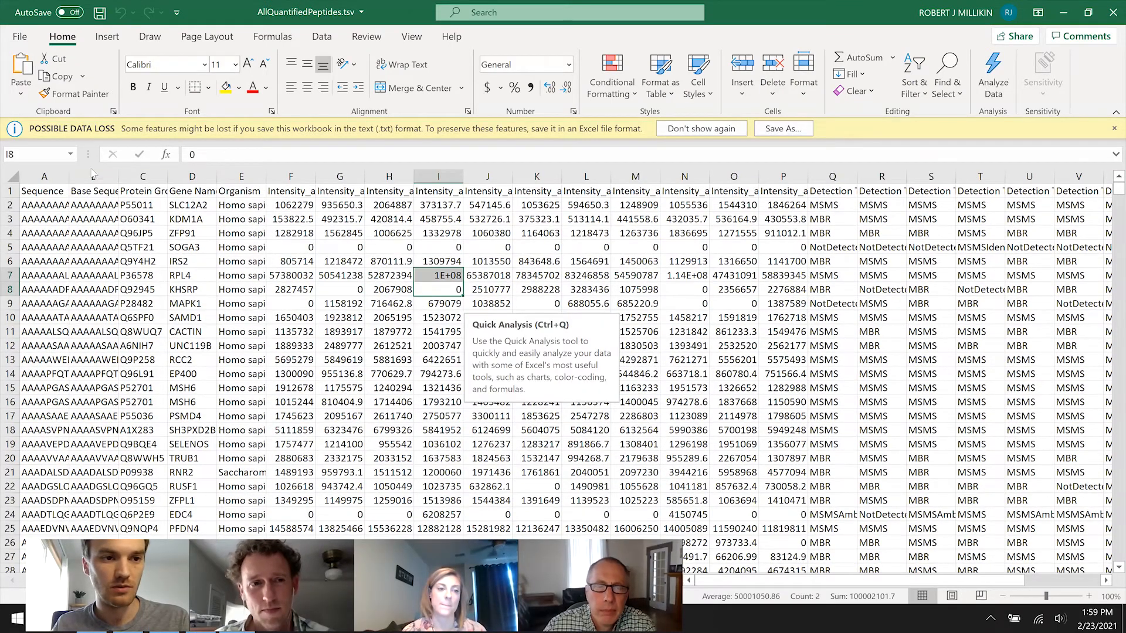
- Widen the Sequence and Base Sequence columns to show the full peptide sequences
{"action": "left_click_drag", "start_coordinate": [66, 172], "coordinate": [169, 157]}
{"action": "left_click", "coordinate": [154, 184]}
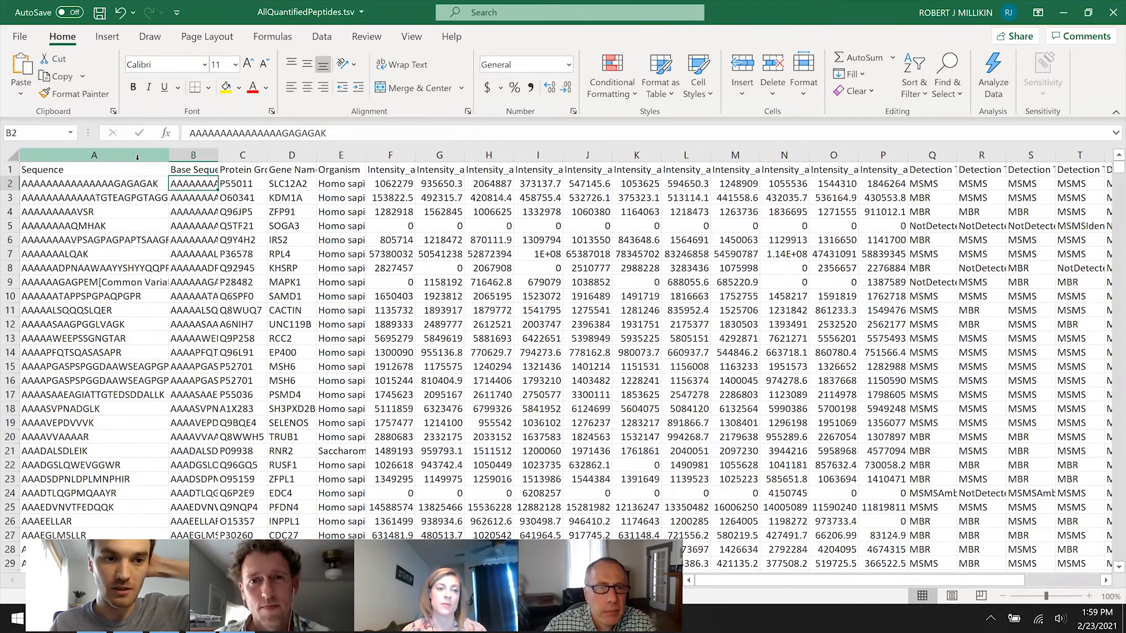
{"action": "left_click", "coordinate": [159, 183]}
{"action": "left_click", "coordinate": [181, 184]}
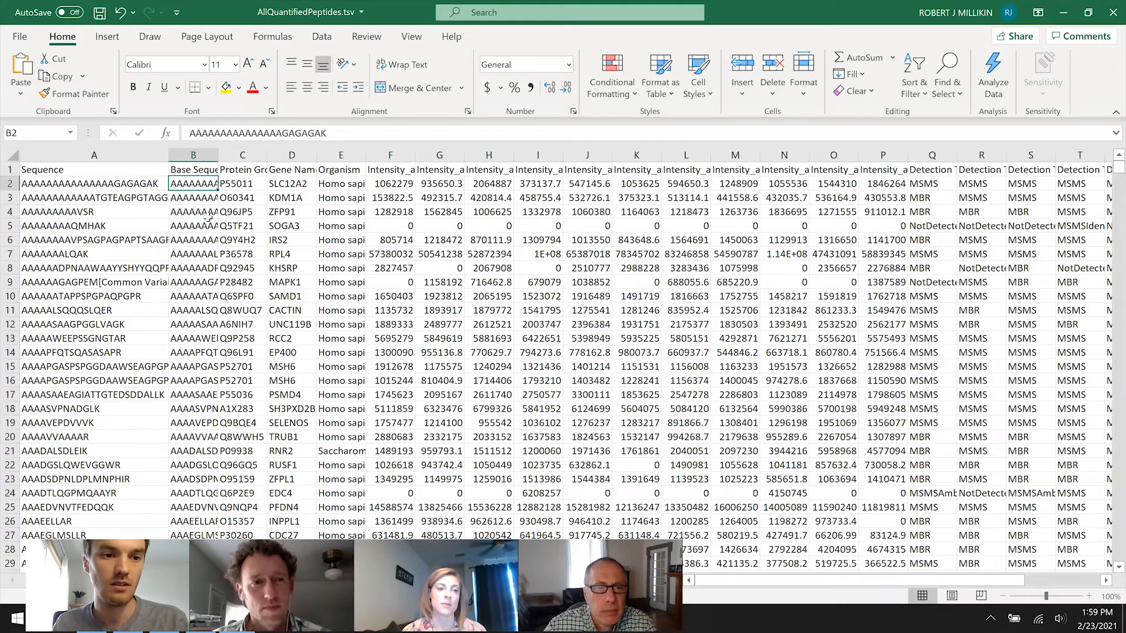
{"action": "left_click_drag", "start_coordinate": [219, 154], "coordinate": [286, 154]}
{"action": "left_click", "coordinate": [223, 254]}
- Compare the full and base sequences of the carbamidomethylated peptide in row 42
{"action": "scroll", "coordinate": [219, 313], "scroll_direction": "down", "scroll_amount": 1}
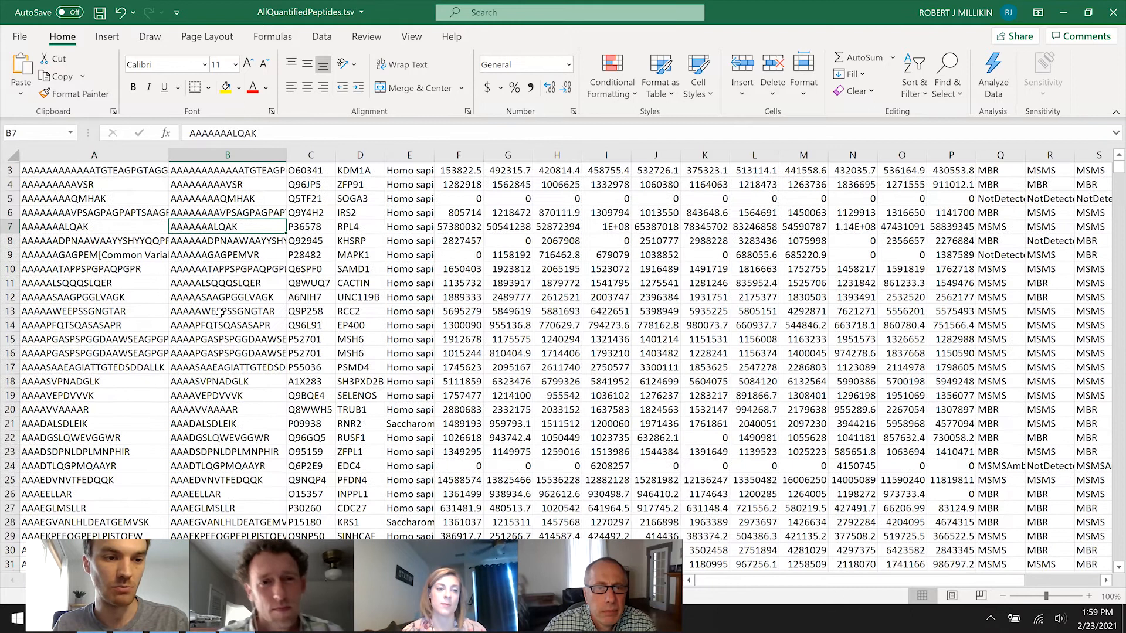
{"action": "scroll", "coordinate": [220, 313], "scroll_direction": "down", "scroll_amount": 9}
{"action": "left_click", "coordinate": [126, 326]}
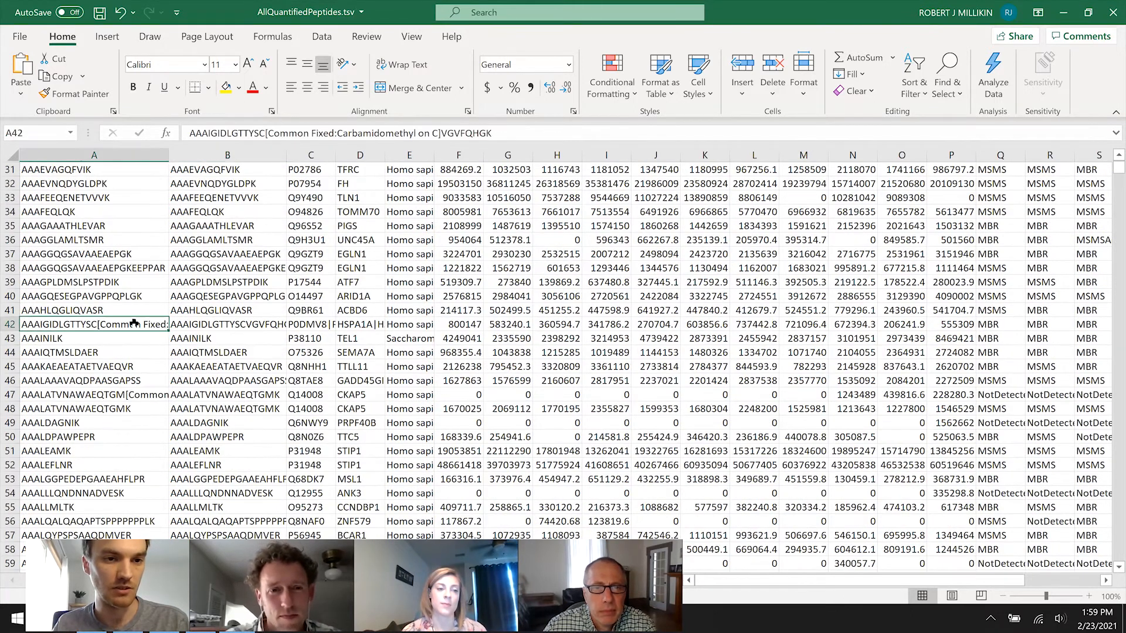
{"action": "left_click", "coordinate": [204, 326]}
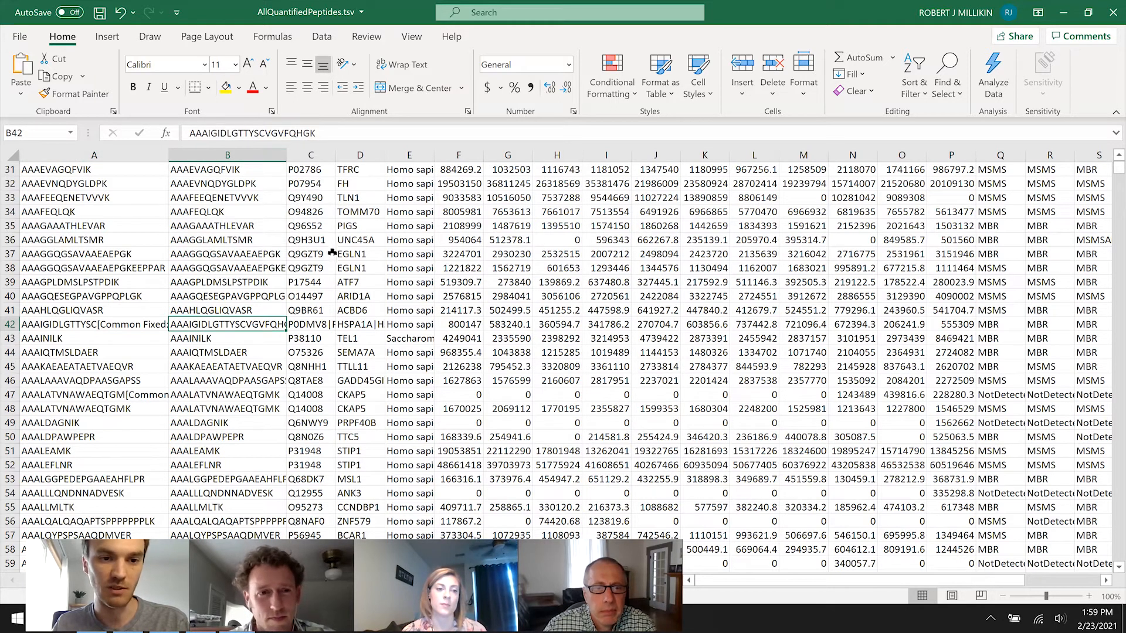
{"action": "scroll", "coordinate": [397, 269], "scroll_direction": "up", "scroll_amount": 10}
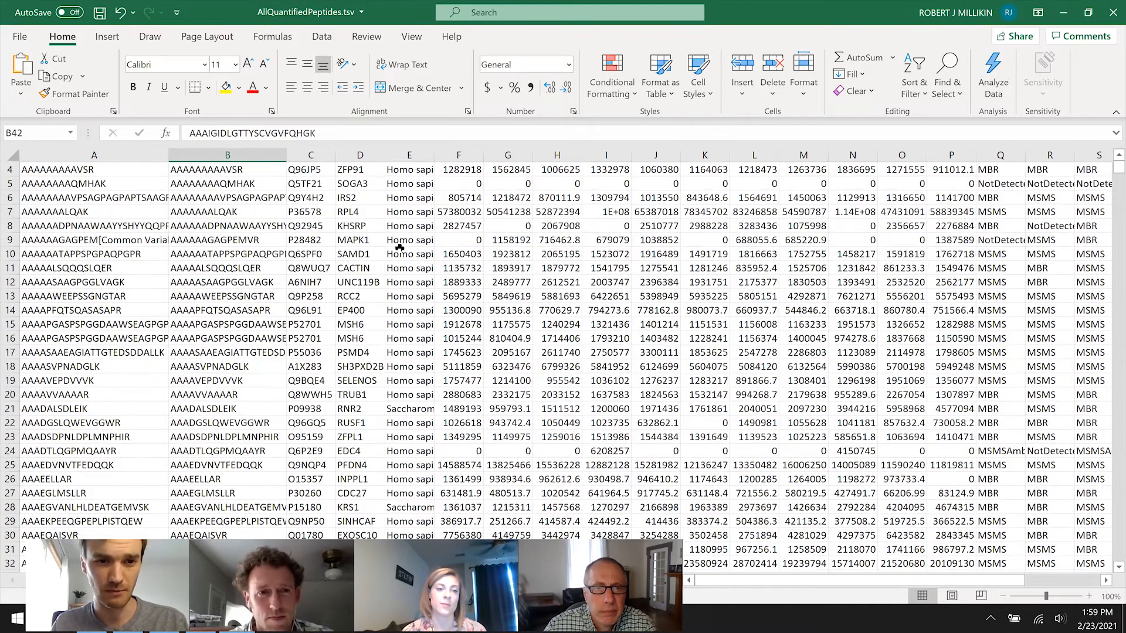
- Examine the protein group, gene name and intensity columns of the quantified peptides
{"action": "left_click", "coordinate": [323, 175]}
{"action": "left_click", "coordinate": [359, 171]}
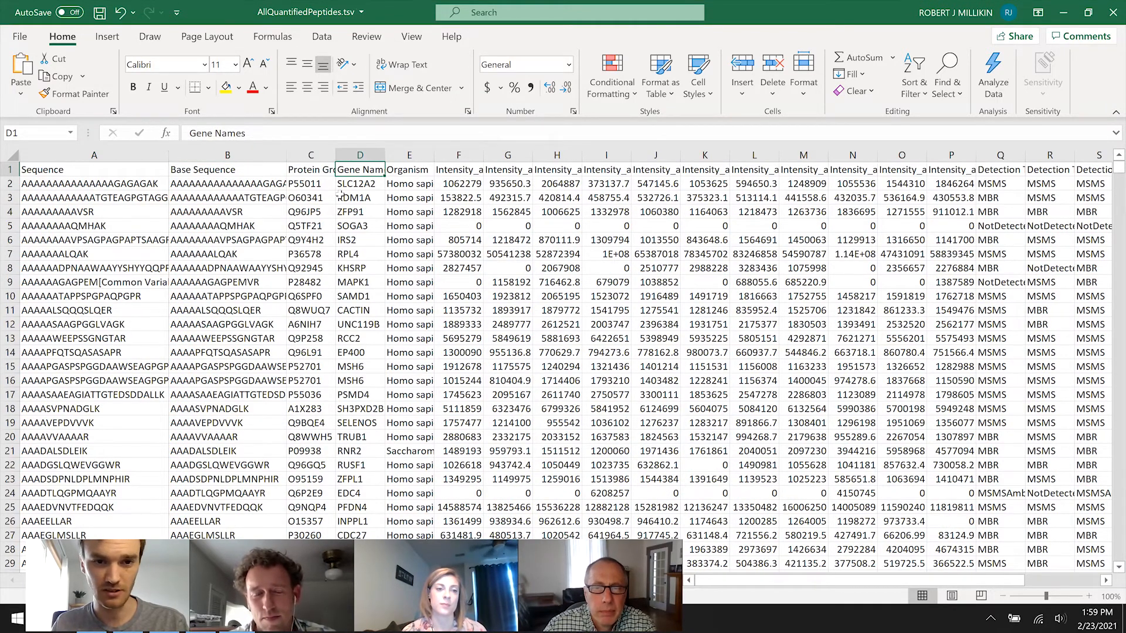
{"action": "left_click", "coordinate": [369, 186]}
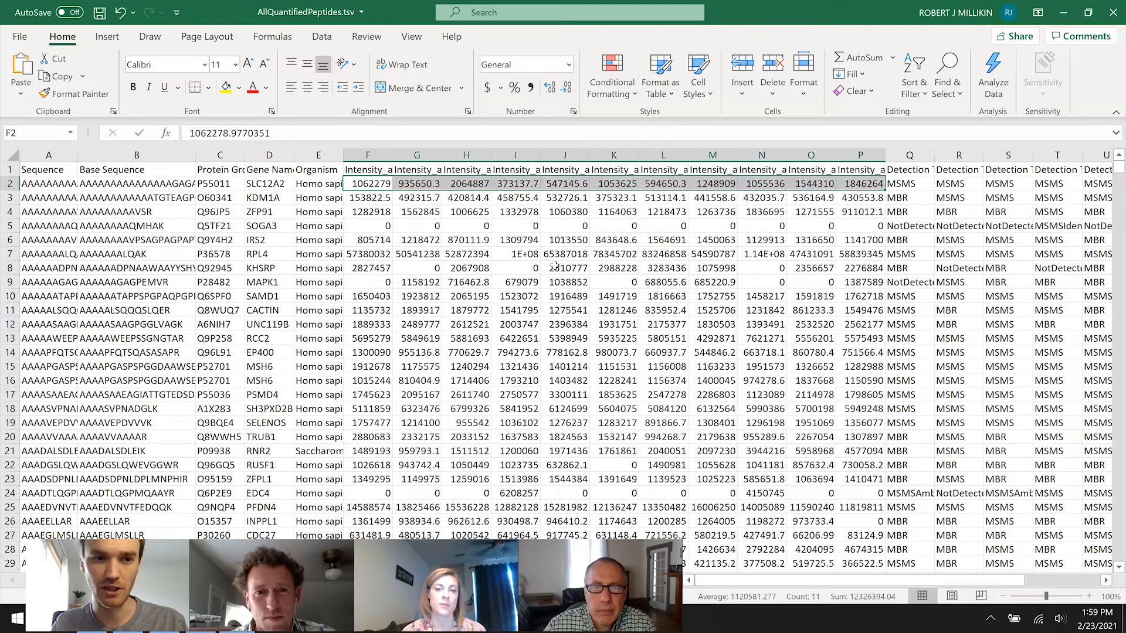
{"action": "scroll", "coordinate": [464, 289], "scroll_direction": "down", "scroll_amount": 8}
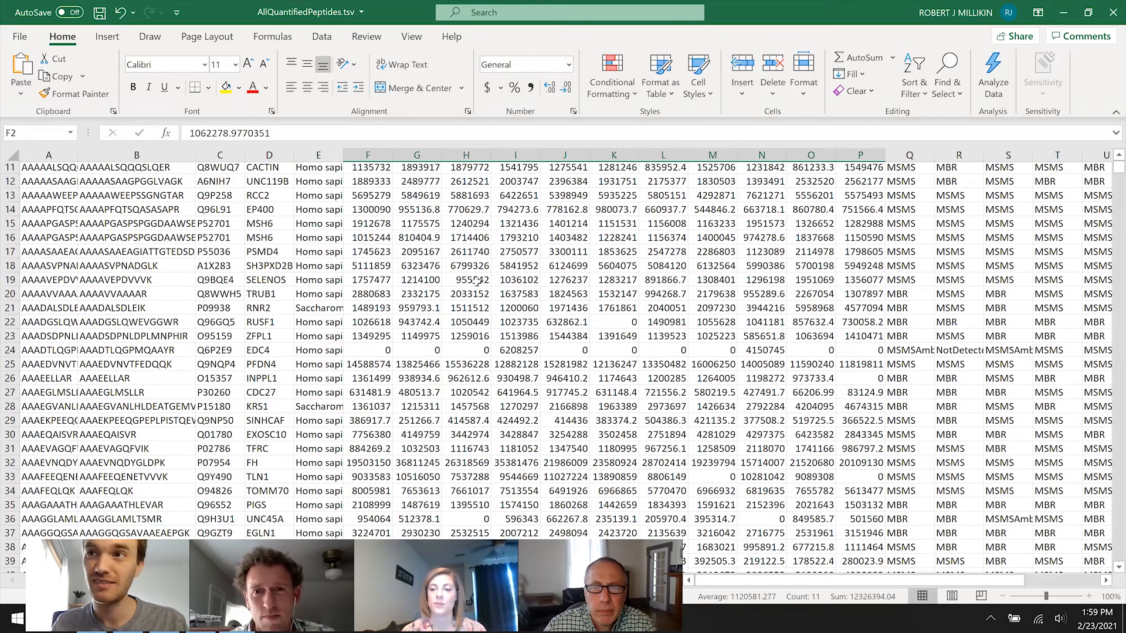
{"action": "scroll", "coordinate": [477, 296], "scroll_direction": "down", "scroll_amount": 3}
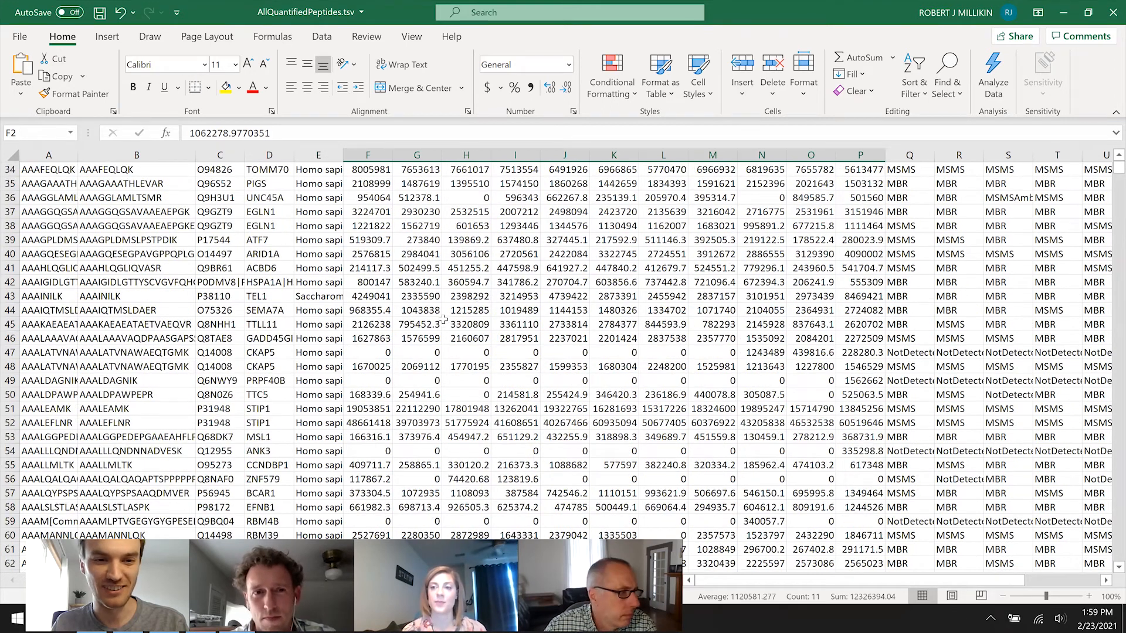
- Plot the intensities of peptide AAAINILK in F43:P43 as a scatter chart, then delete the chart
{"action": "left_click_drag", "start_coordinate": [362, 293], "coordinate": [862, 296]}
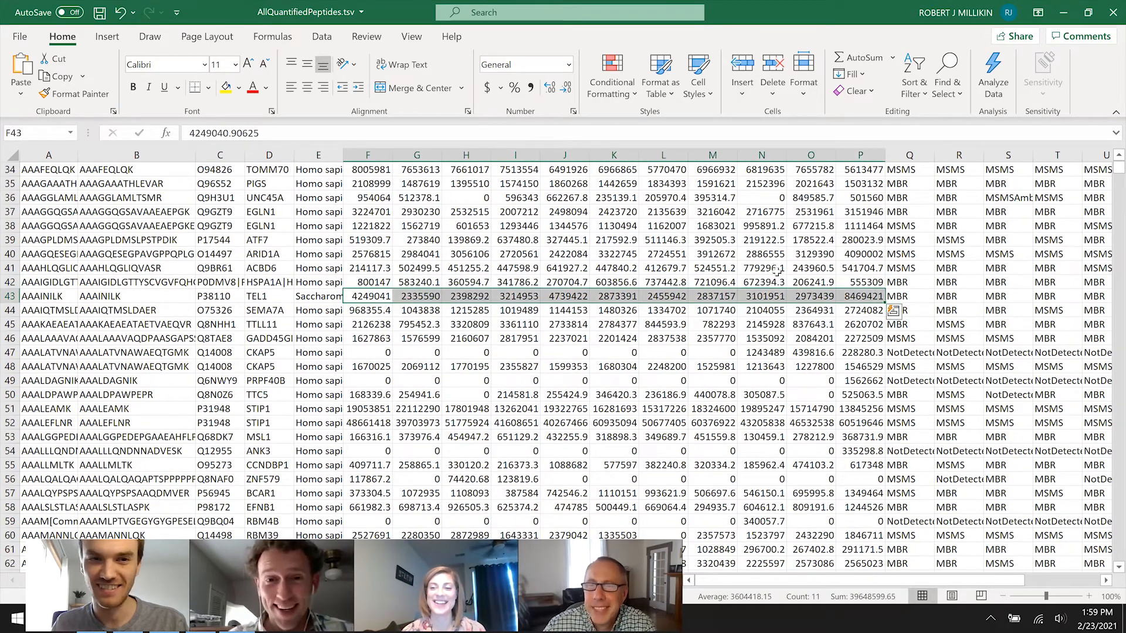
{"action": "left_click", "coordinate": [107, 37]}
{"action": "left_click", "coordinate": [553, 92]}
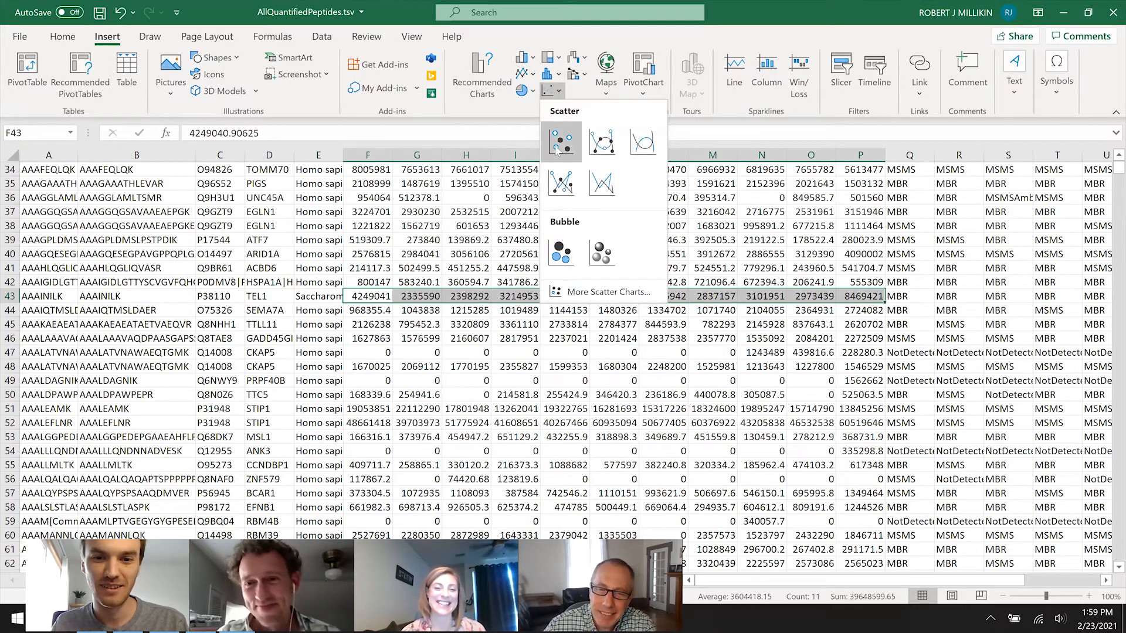
{"action": "left_click", "coordinate": [560, 144]}
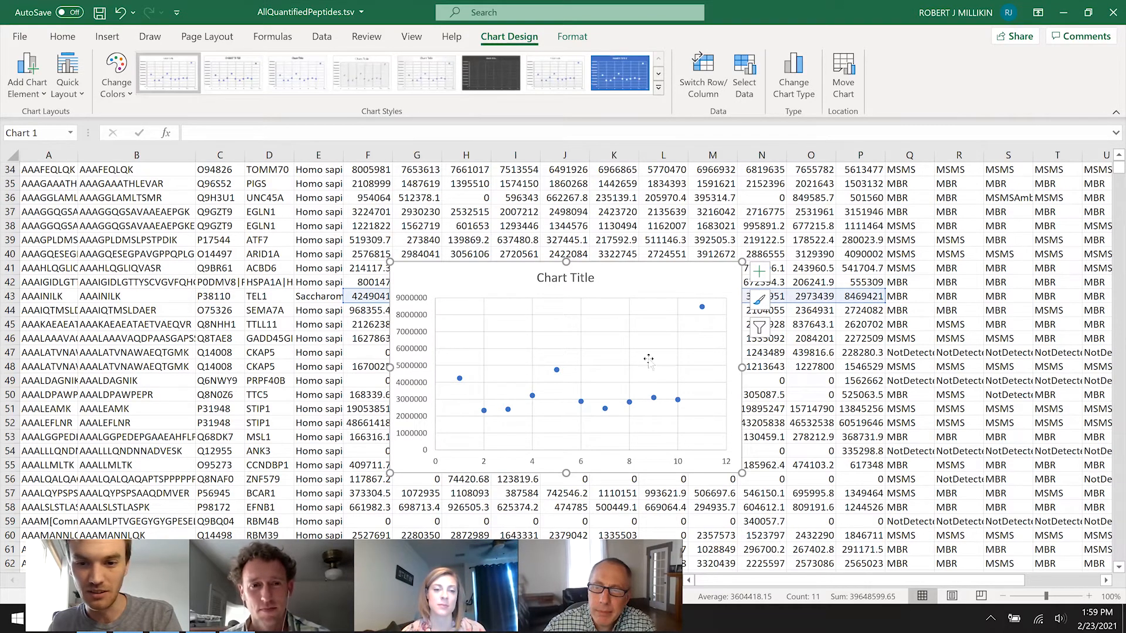
{"action": "key", "text": "Delete"}
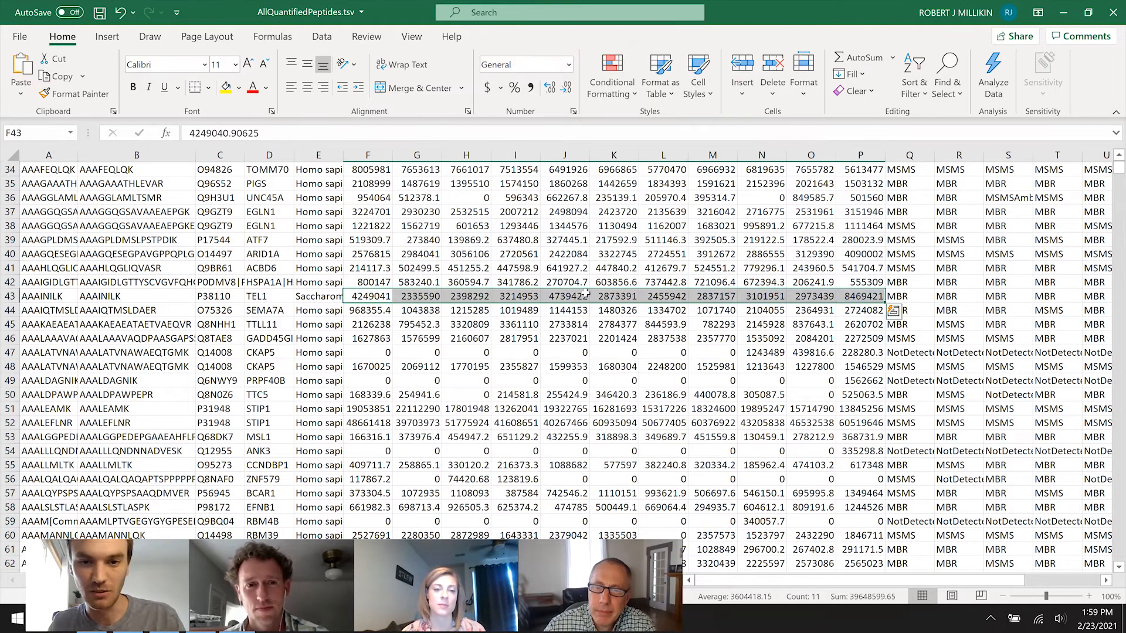
- Examine the Detection Type columns, checking MSMS, MBR, NotDetected and MSMSAmbiguousPeakfinding entries in rows 2, 5 and 24
{"action": "scroll", "coordinate": [682, 312], "scroll_direction": "up", "scroll_amount": 11}
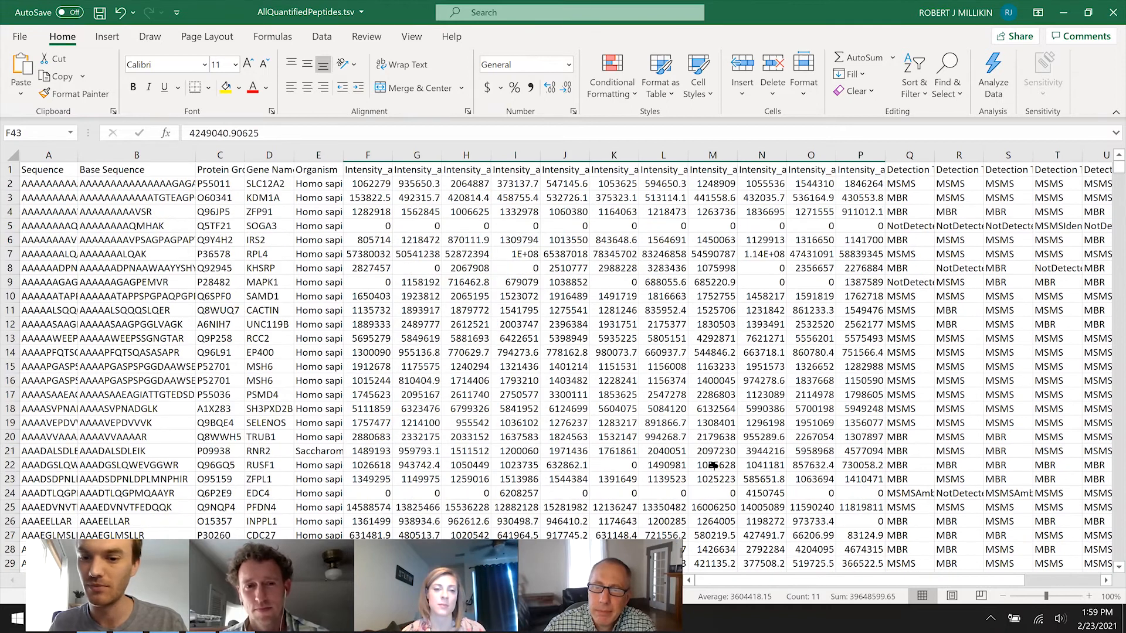
{"action": "scroll", "coordinate": [762, 579], "scroll_direction": "right", "scroll_amount": 3}
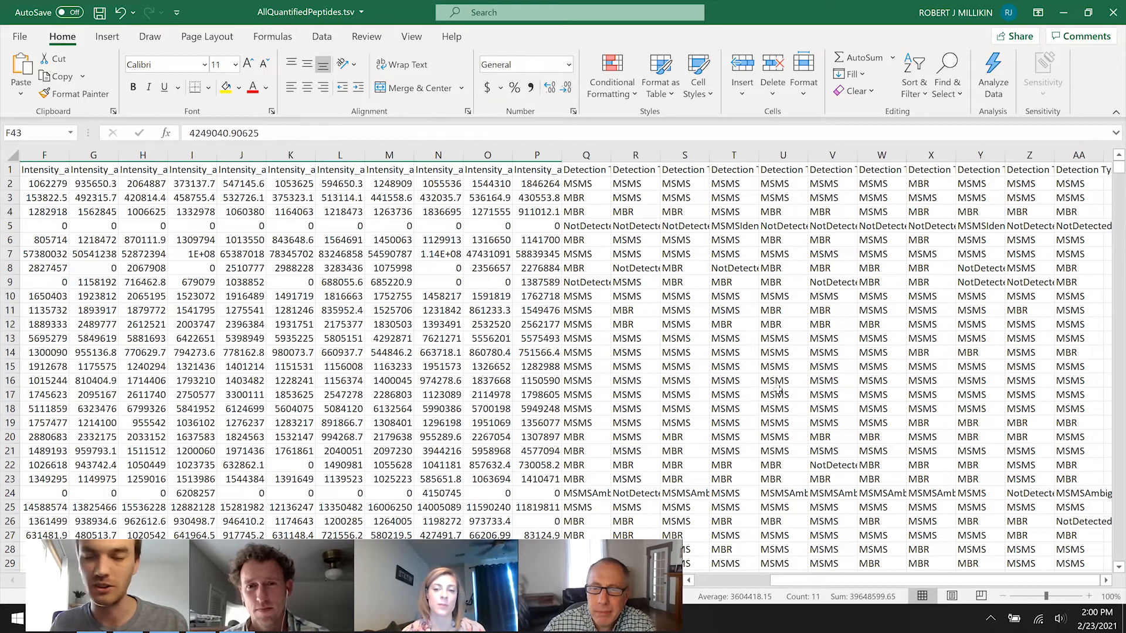
{"action": "left_click_drag", "start_coordinate": [598, 178], "coordinate": [1062, 182]}
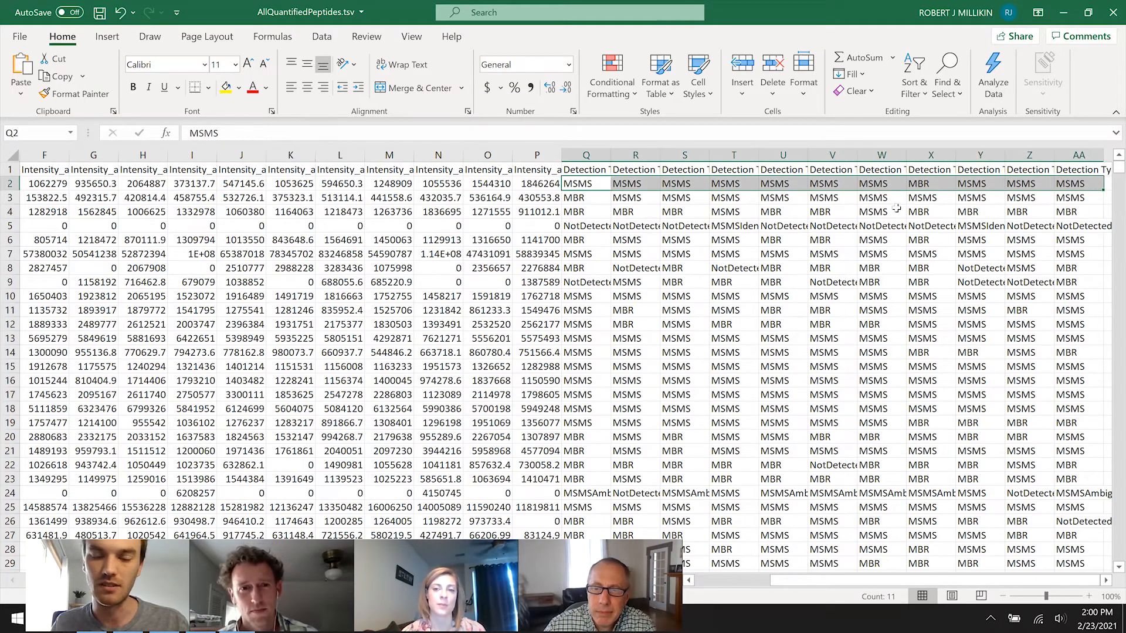
{"action": "left_click", "coordinate": [587, 184]}
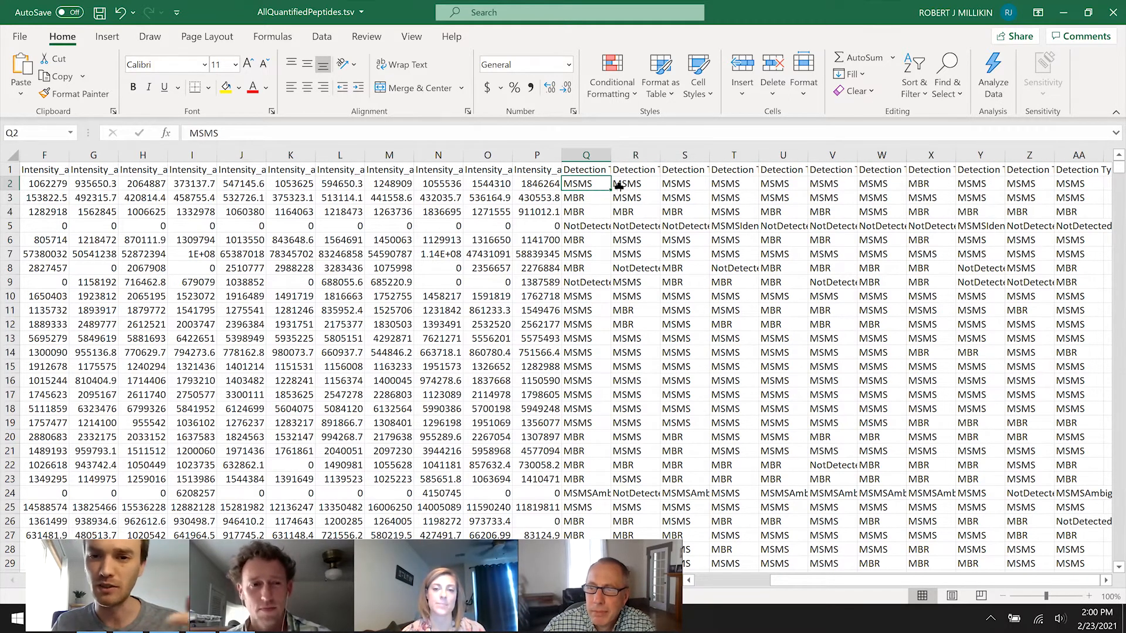
{"action": "left_click", "coordinate": [920, 185]}
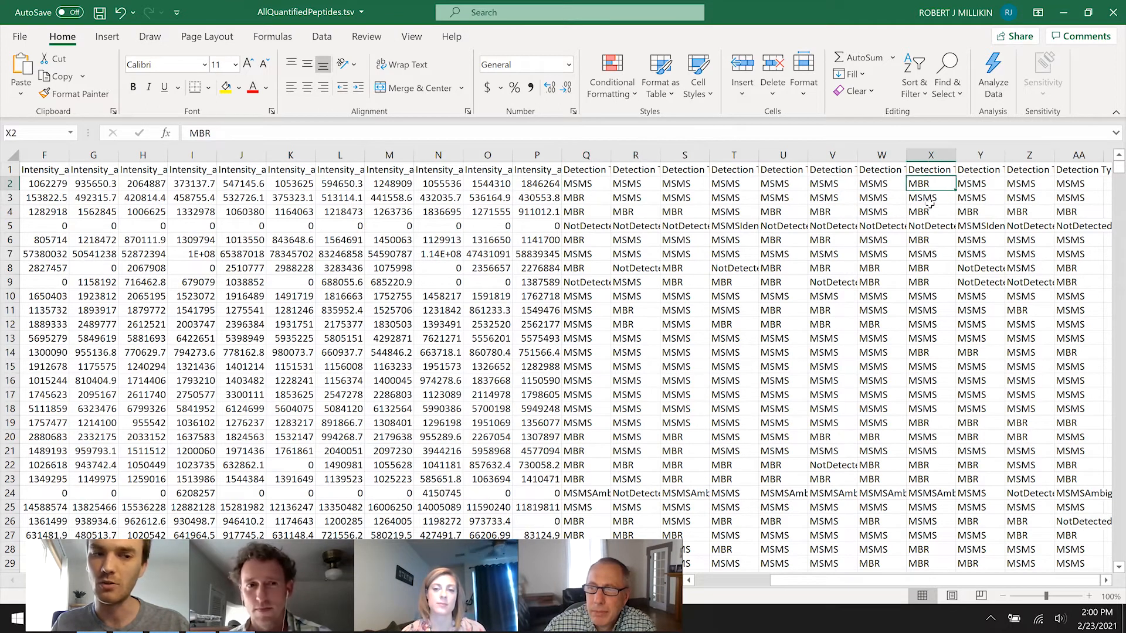
{"action": "left_click", "coordinate": [799, 228]}
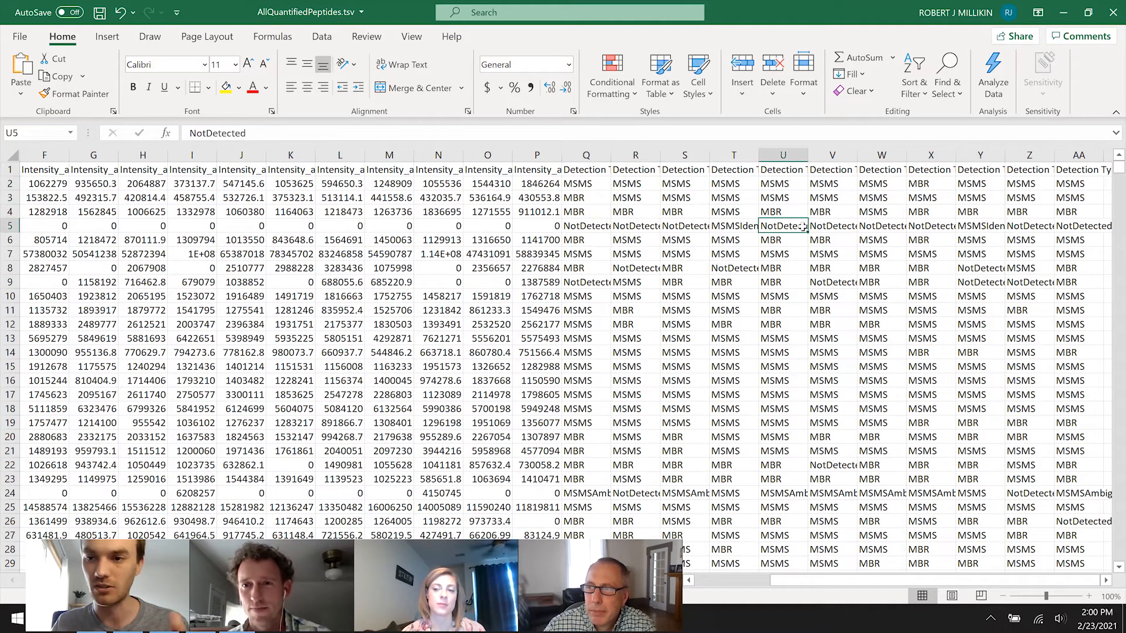
{"action": "left_click", "coordinate": [1074, 492]}
{"action": "scroll", "coordinate": [935, 399], "scroll_direction": "down", "scroll_amount": 3}
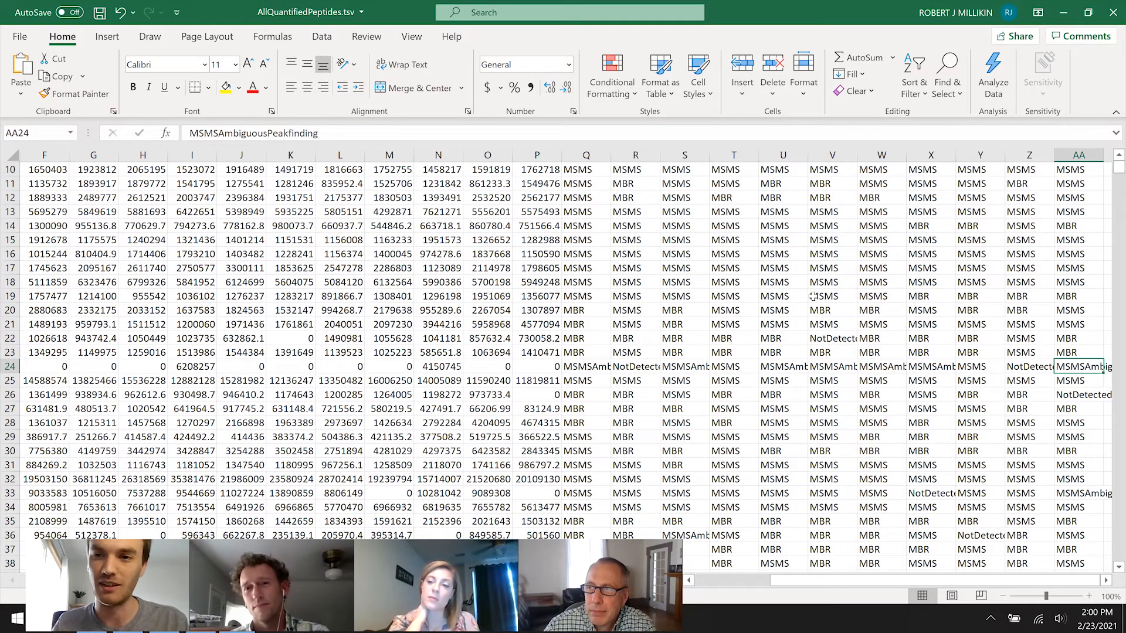
- Close AllQuantifiedPeptides.tsv without saving and open AllQuantifiedPeaks.tsv from the Task1-SearchTask results folder in Excel
{"action": "left_click", "coordinate": [1110, 8]}
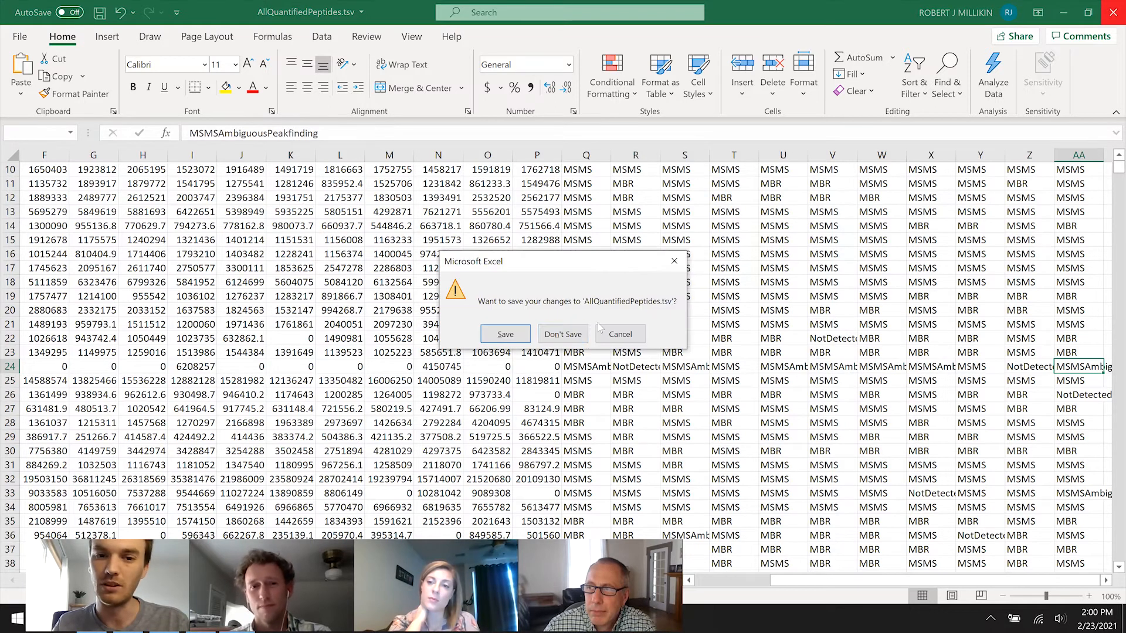
{"action": "left_click", "coordinate": [563, 334]}
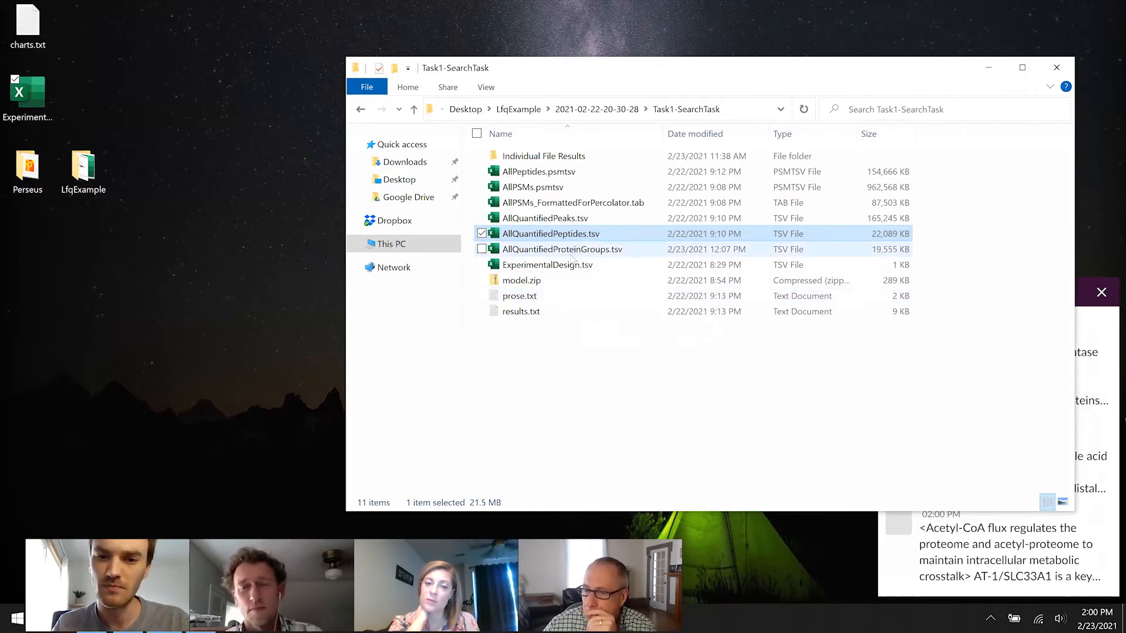
{"action": "double_click", "coordinate": [576, 218]}
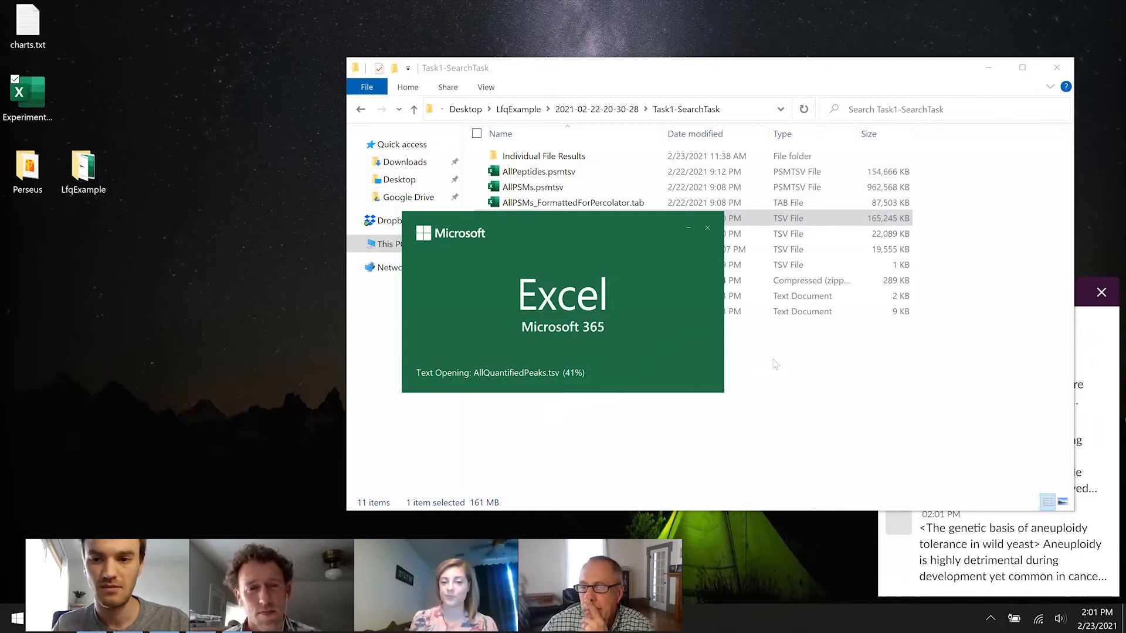
{"action": "left_click", "coordinate": [751, 371]}
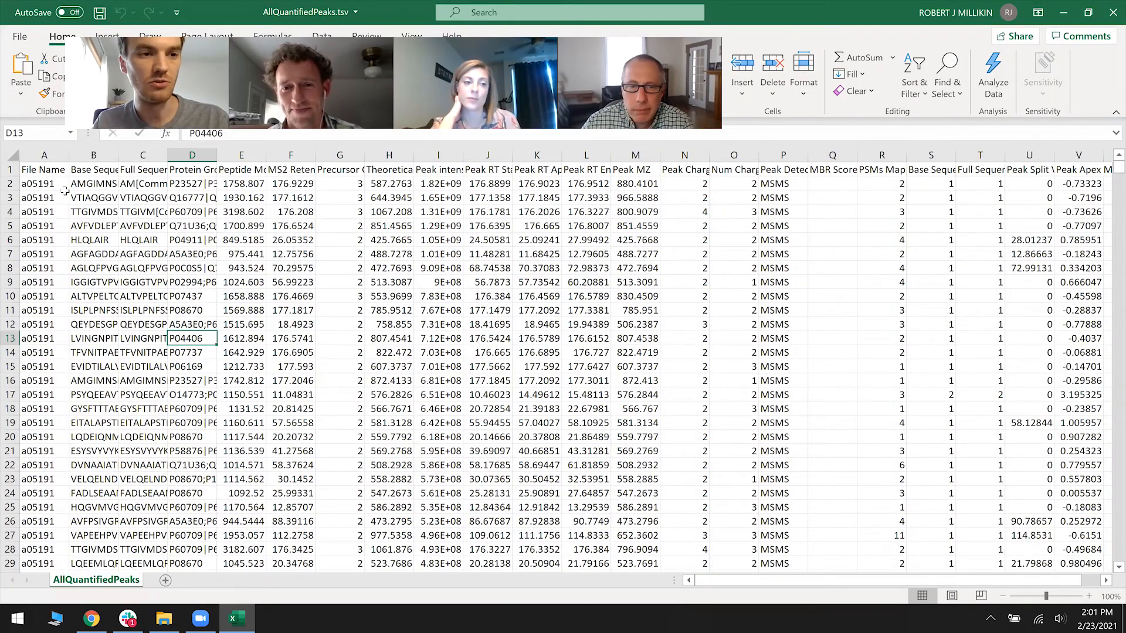
- Examine the first peak's row, the MS2 retention times and the Peak RT Start, Apex and End columns
{"action": "left_click", "coordinate": [62, 184]}
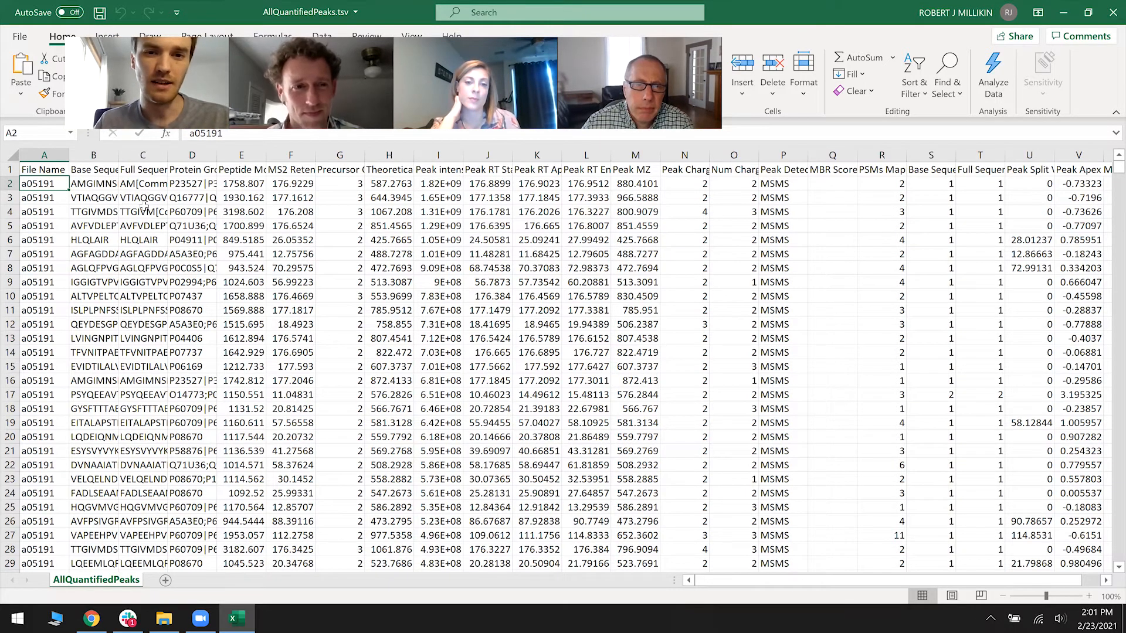
{"action": "left_click", "coordinate": [18, 184]}
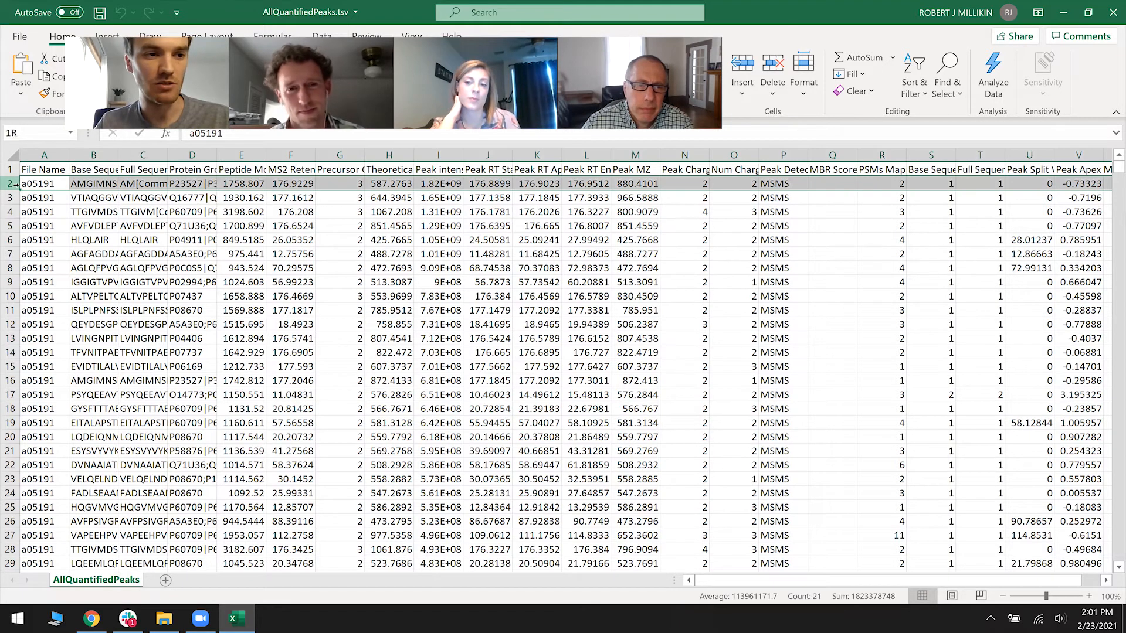
{"action": "left_click", "coordinate": [291, 239]}
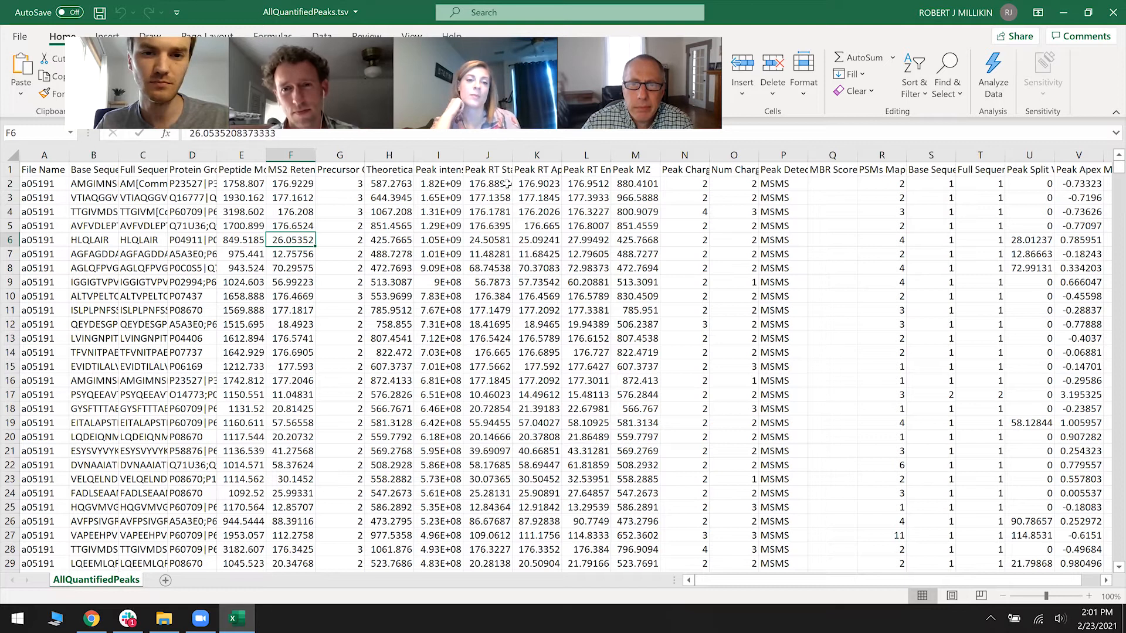
{"action": "left_click", "coordinate": [495, 170]}
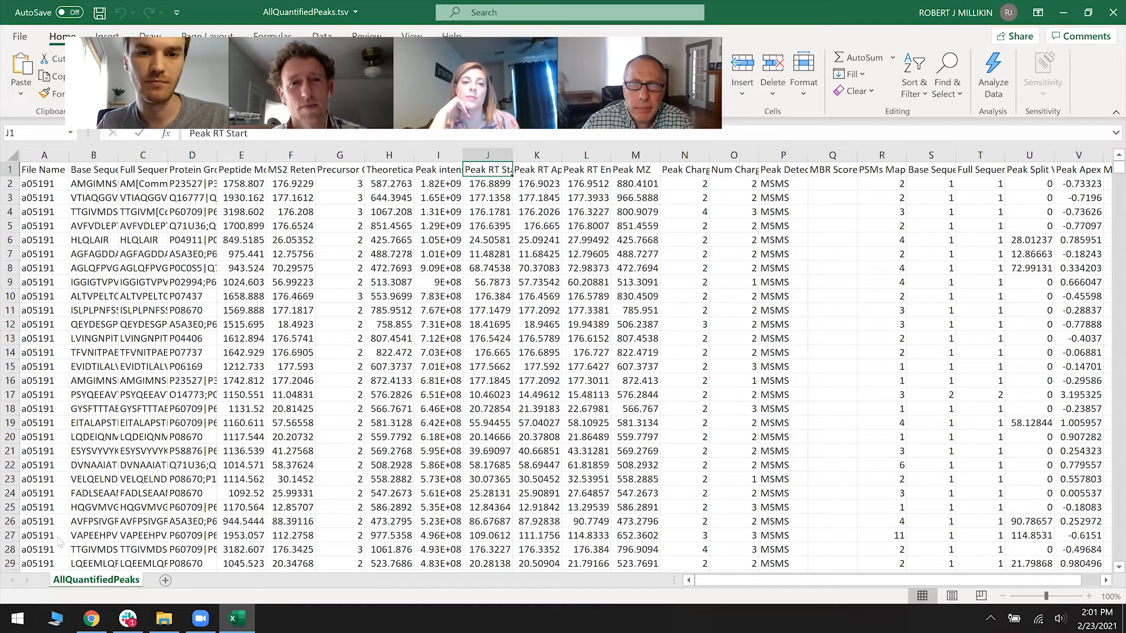
{"action": "key", "text": "Right"}
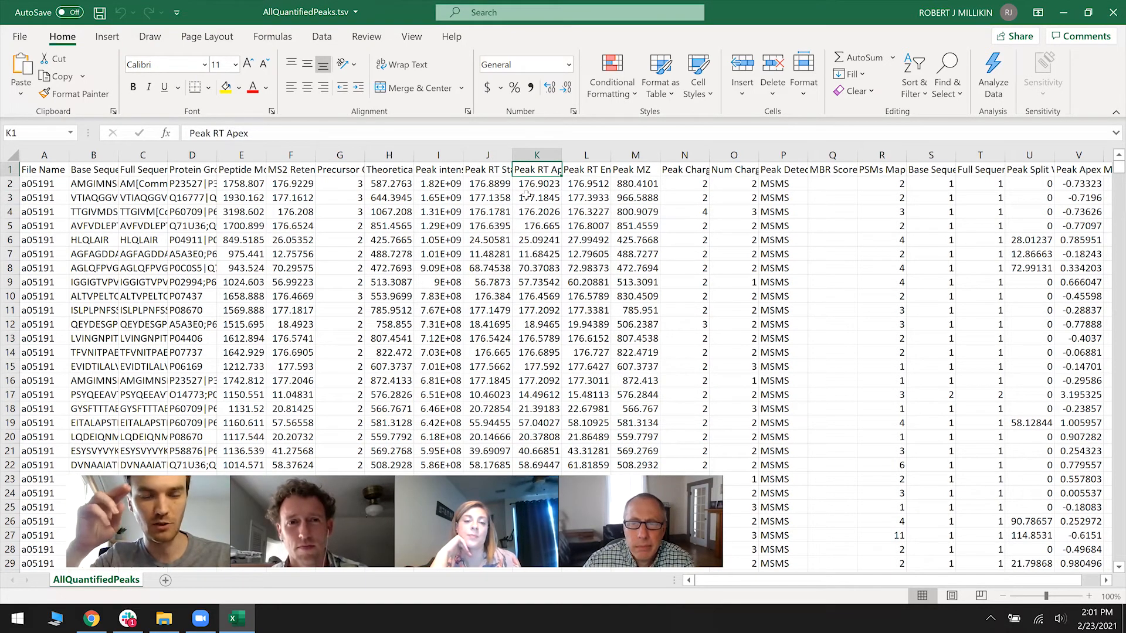
{"action": "key", "text": "Right"}
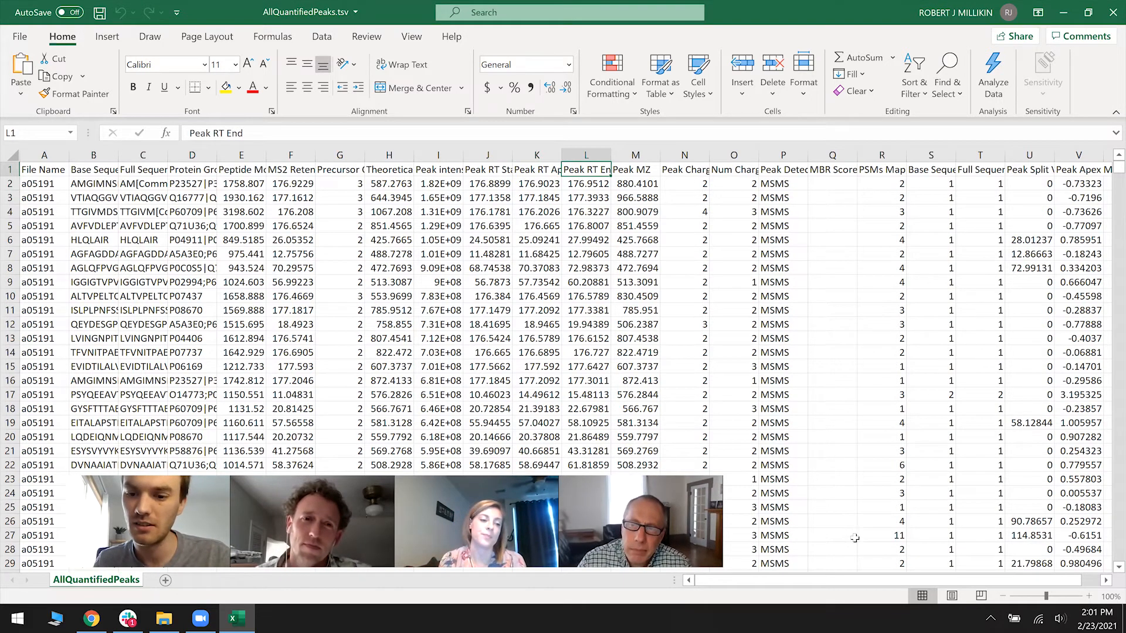
- Examine the peak detection type and PSMs Mapped columns for the first peak
{"action": "left_click_drag", "start_coordinate": [844, 580], "coordinate": [865, 580]}
{"action": "left_click", "coordinate": [738, 183]}
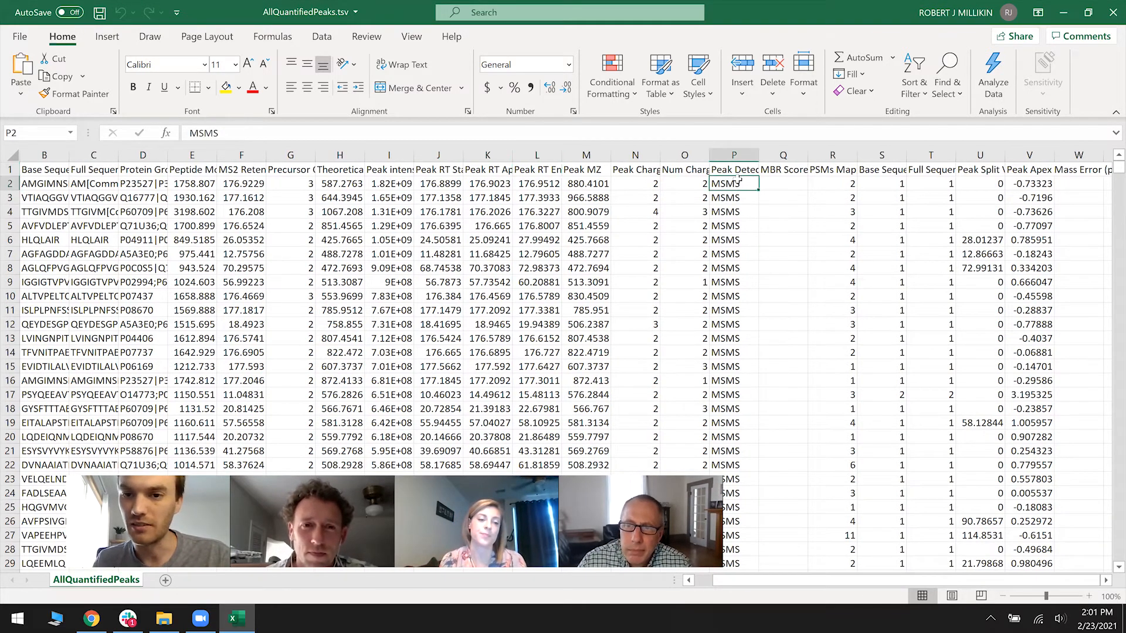
{"action": "left_click", "coordinate": [838, 188]}
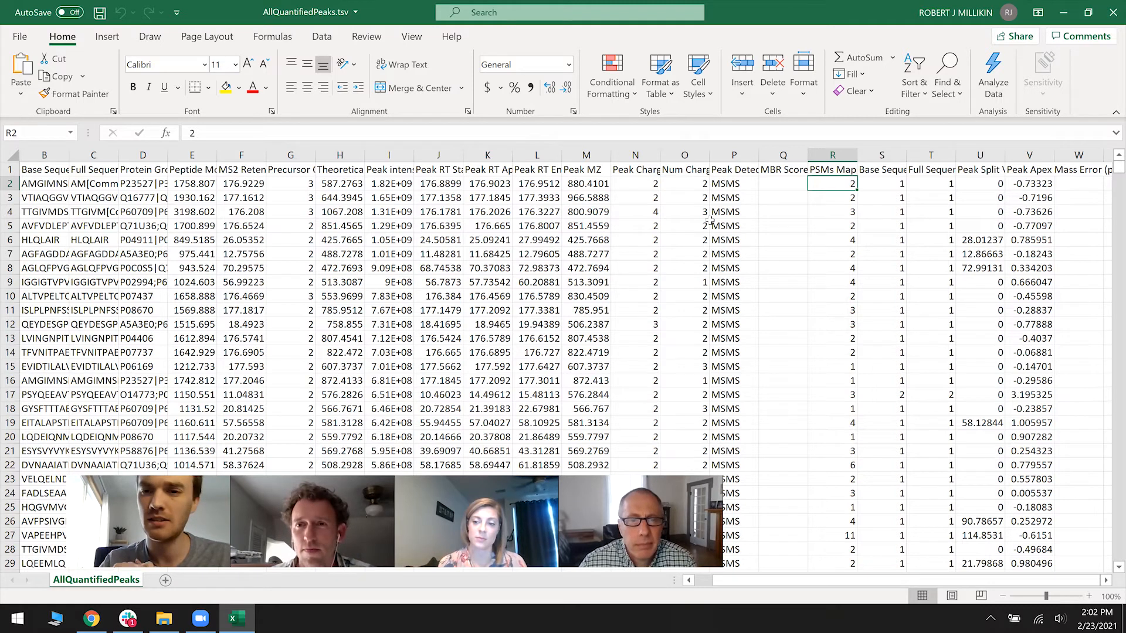
{"action": "key", "text": "Up"}
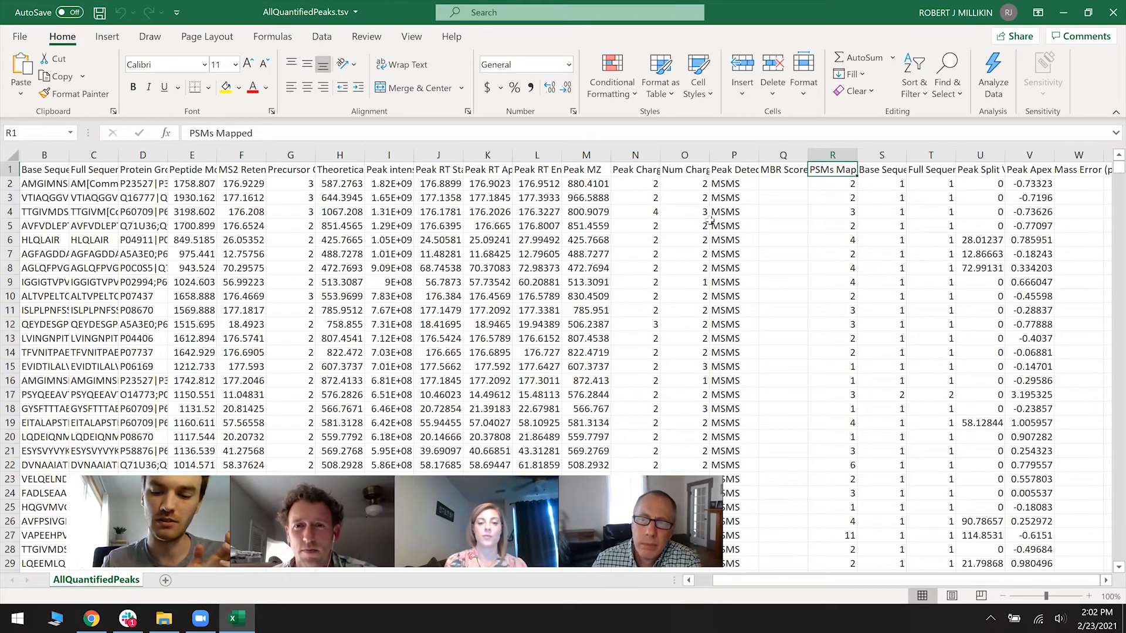
{"action": "key", "text": "Down"}
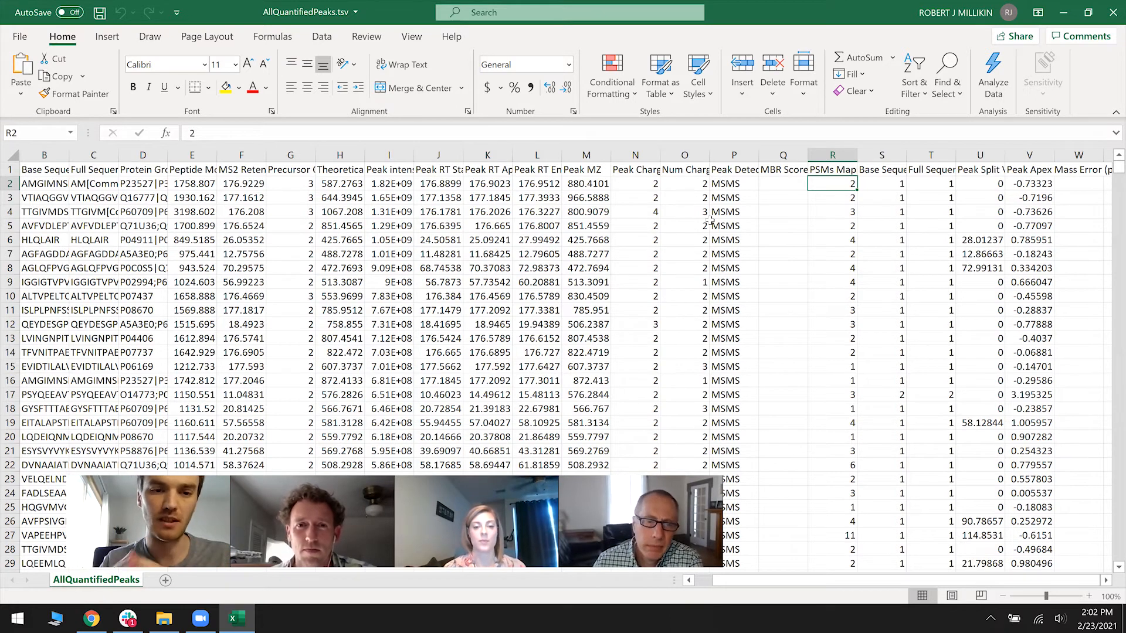
- Examine the PSMs Mapped entry and full row of the peak in row 27, plus the Peak Apex Mass Error (ppm) column
{"action": "scroll", "coordinate": [756, 287], "scroll_direction": "down", "scroll_amount": 4}
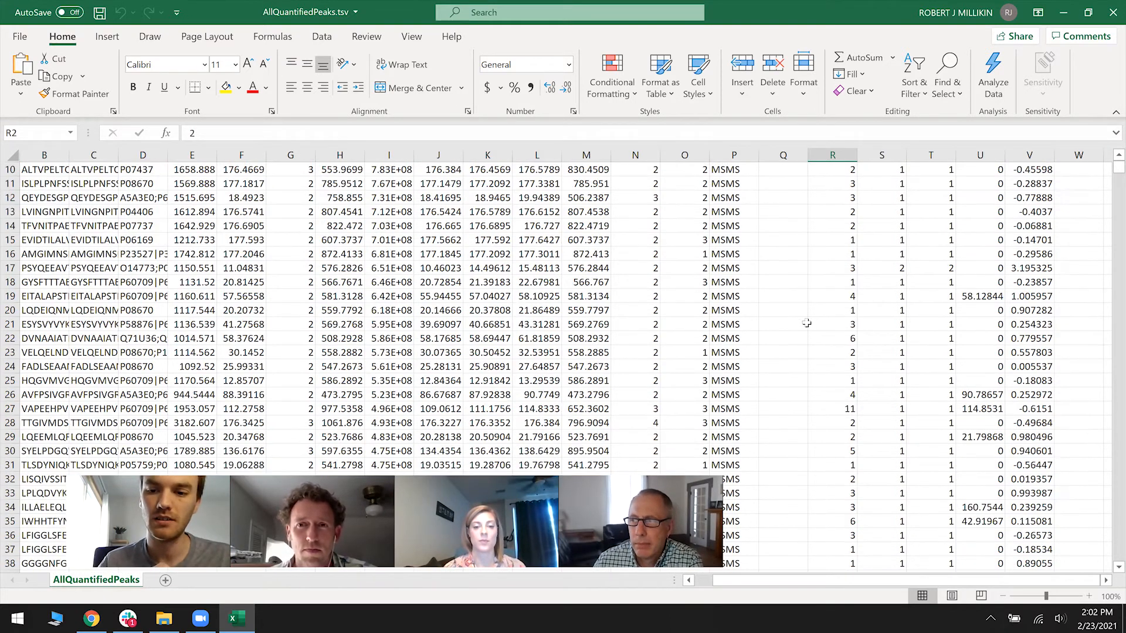
{"action": "left_click", "coordinate": [825, 368]}
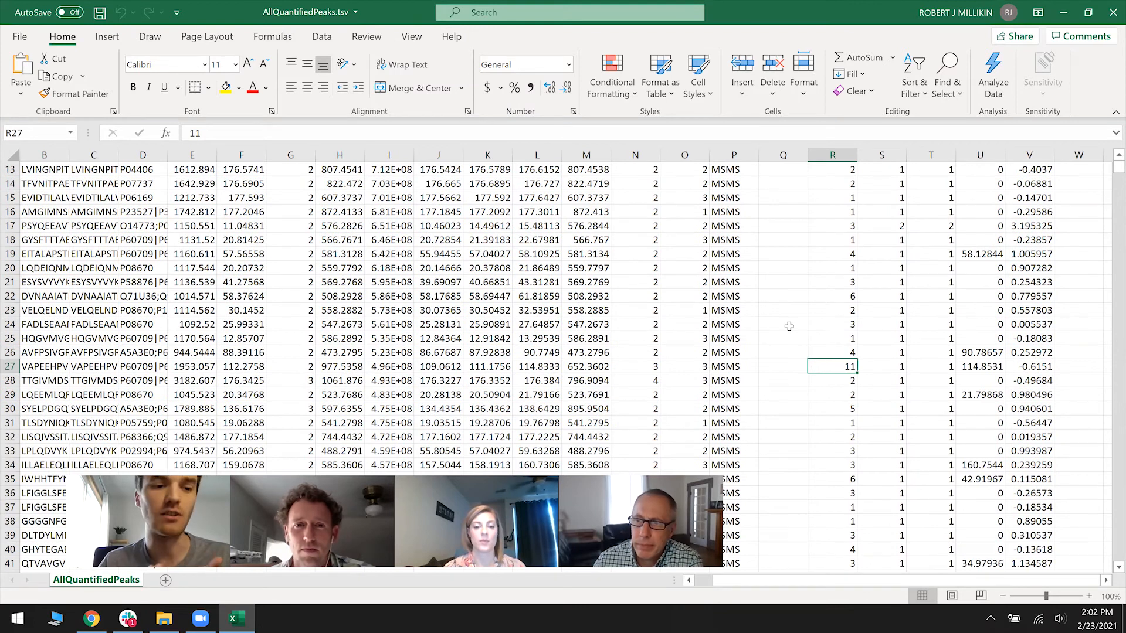
{"action": "left_click", "coordinate": [29, 368]}
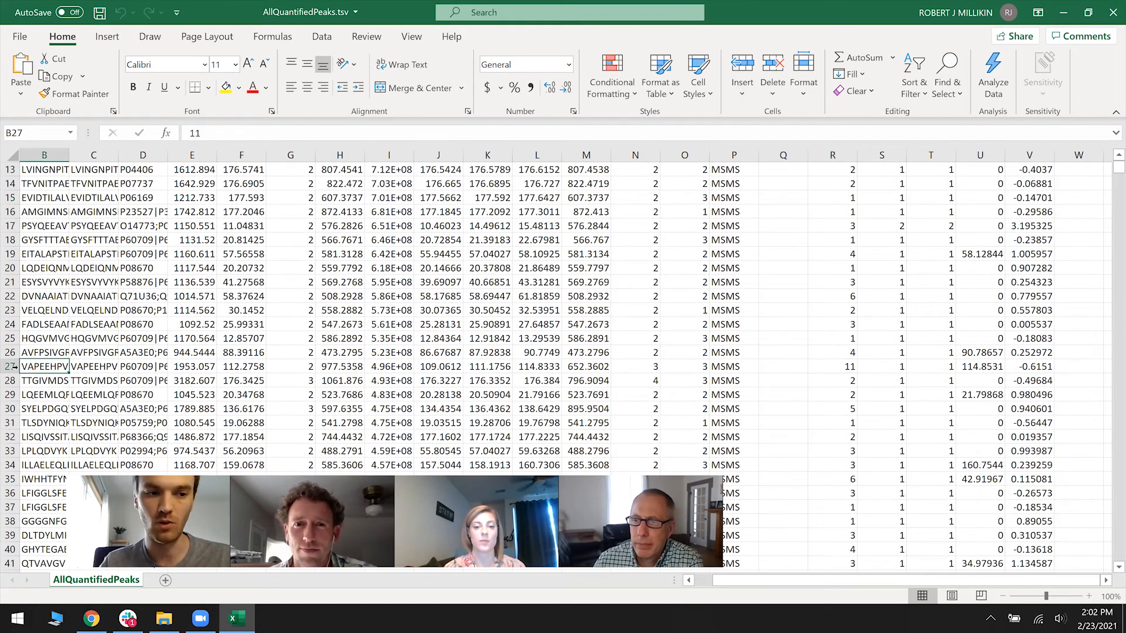
{"action": "left_click", "coordinate": [12, 367]}
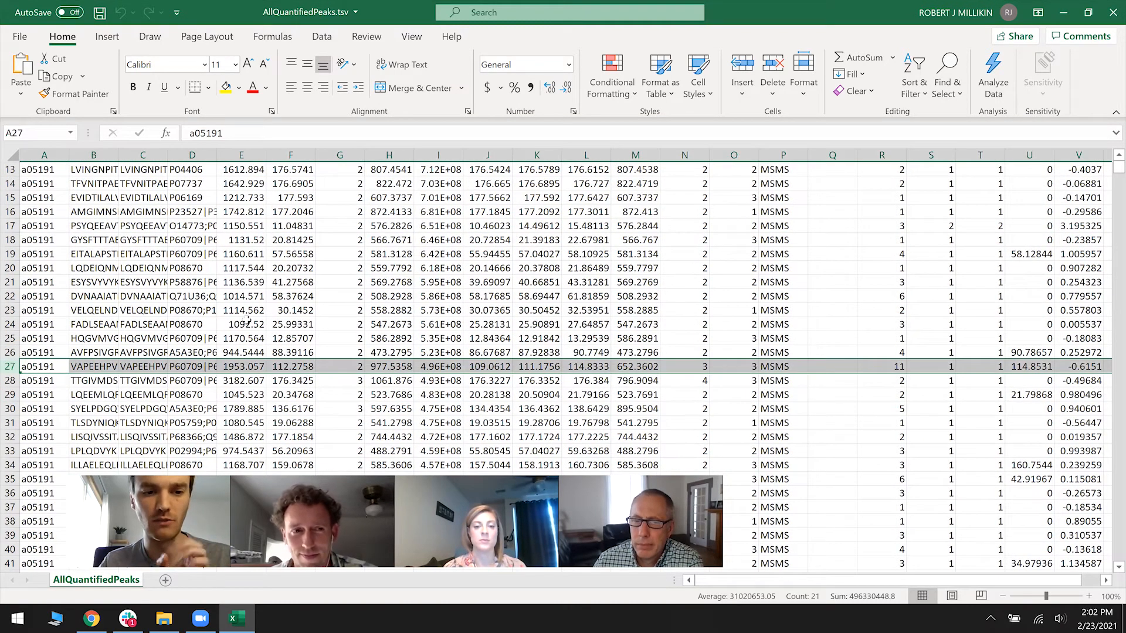
{"action": "scroll", "coordinate": [654, 254], "scroll_direction": "up", "scroll_amount": 4}
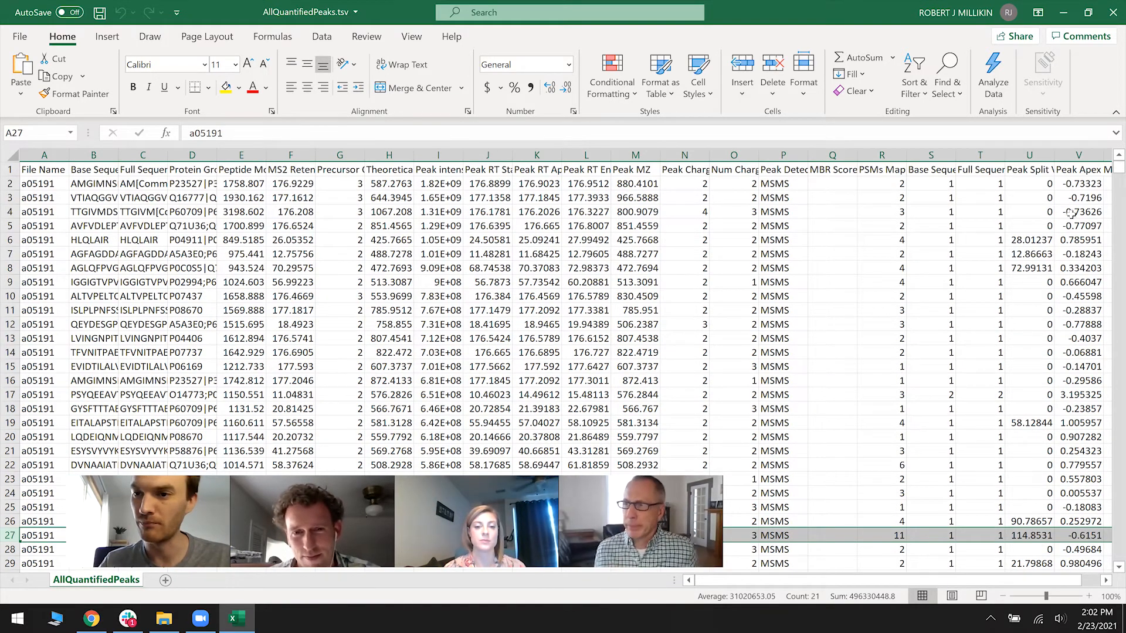
{"action": "left_click", "coordinate": [1083, 171]}
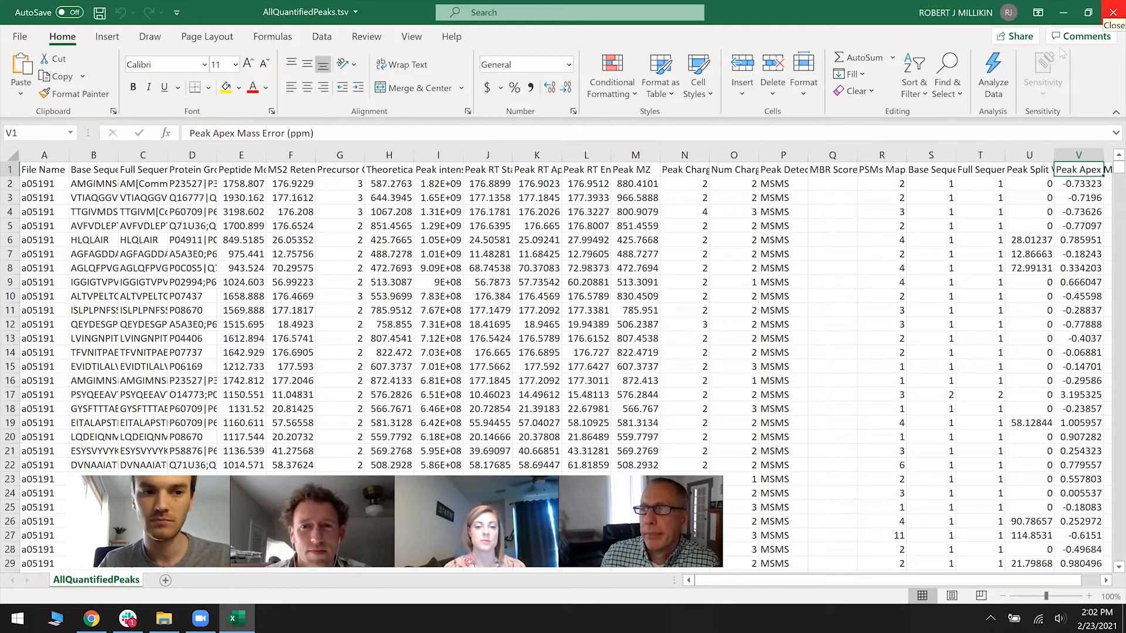
- Examine the Full Sequences Mapped column and the ambiguous full sequence of the peak in row 67
{"action": "left_click", "coordinate": [975, 199]}
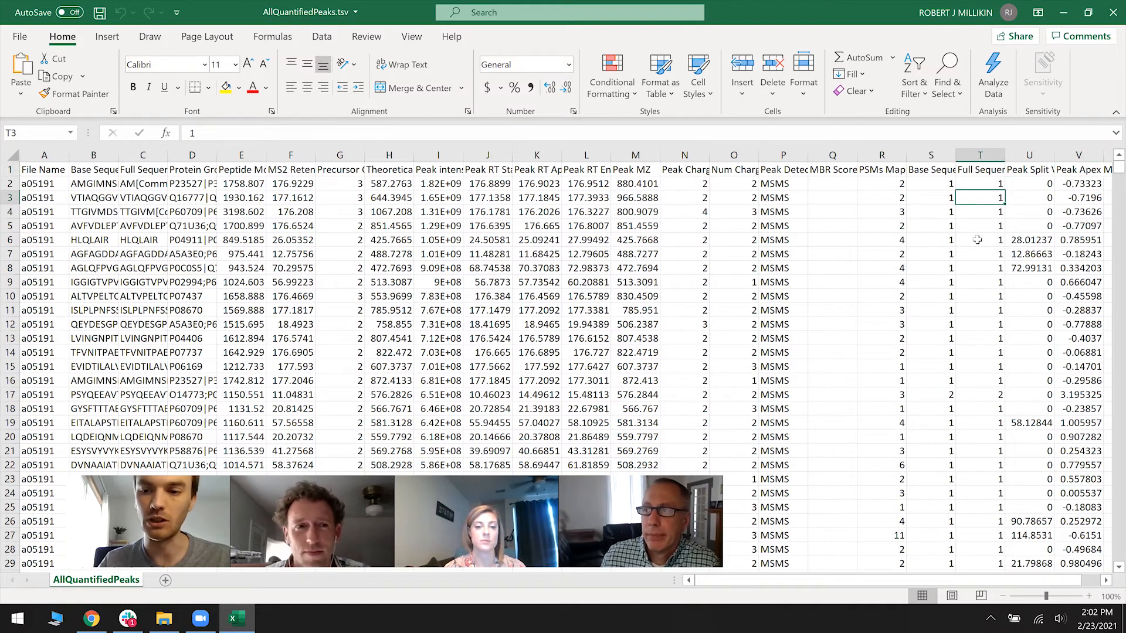
{"action": "scroll", "coordinate": [977, 240], "scroll_direction": "down", "scroll_amount": 18}
{"action": "left_click", "coordinate": [980, 338]}
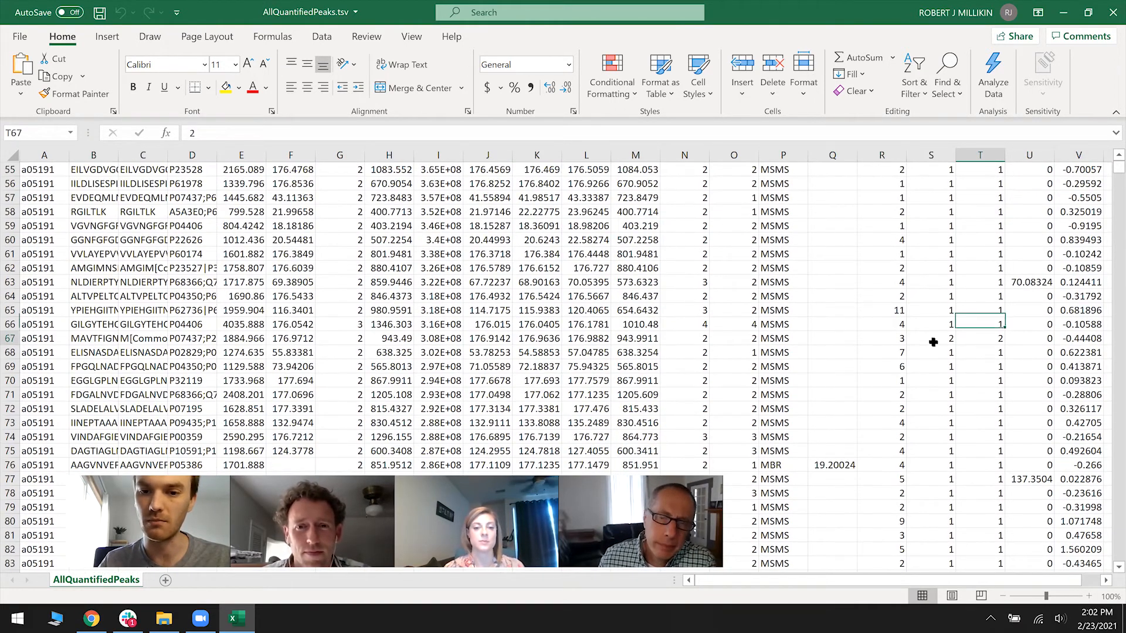
{"action": "left_click", "coordinate": [123, 338]}
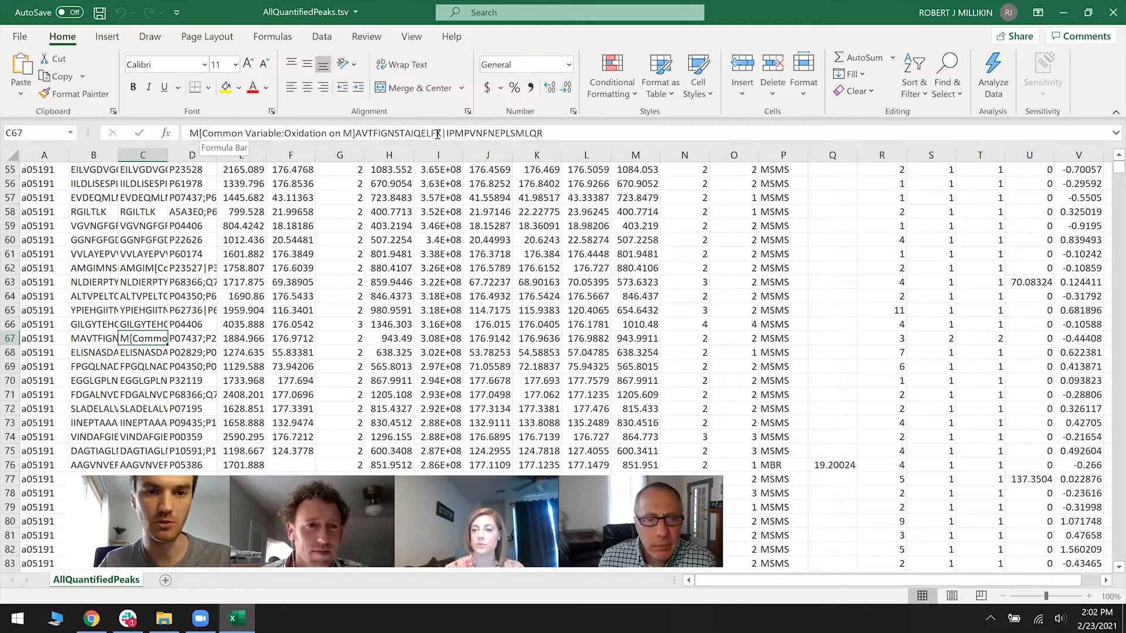
{"action": "left_click_drag", "start_coordinate": [213, 134], "coordinate": [580, 137]}
- Close AllQuantifiedPeaks.tsv without saving and open AllQuantifiedProteinGroups.tsv from the Task1-SearchTask results folder in Excel
{"action": "left_click", "coordinate": [1113, 12]}
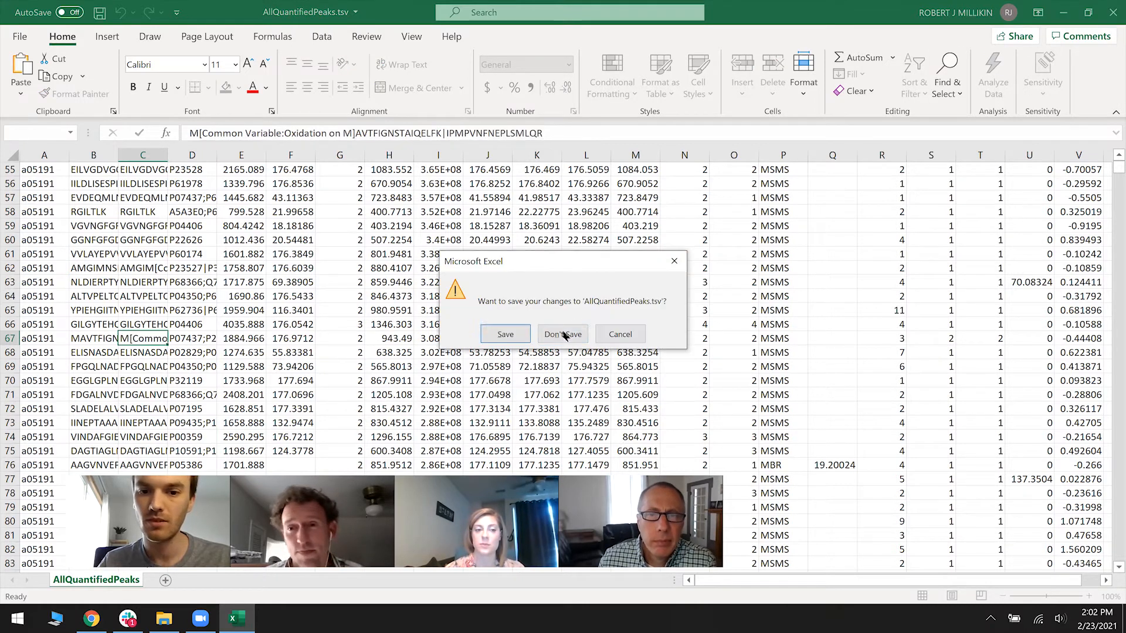
{"action": "left_click", "coordinate": [565, 335]}
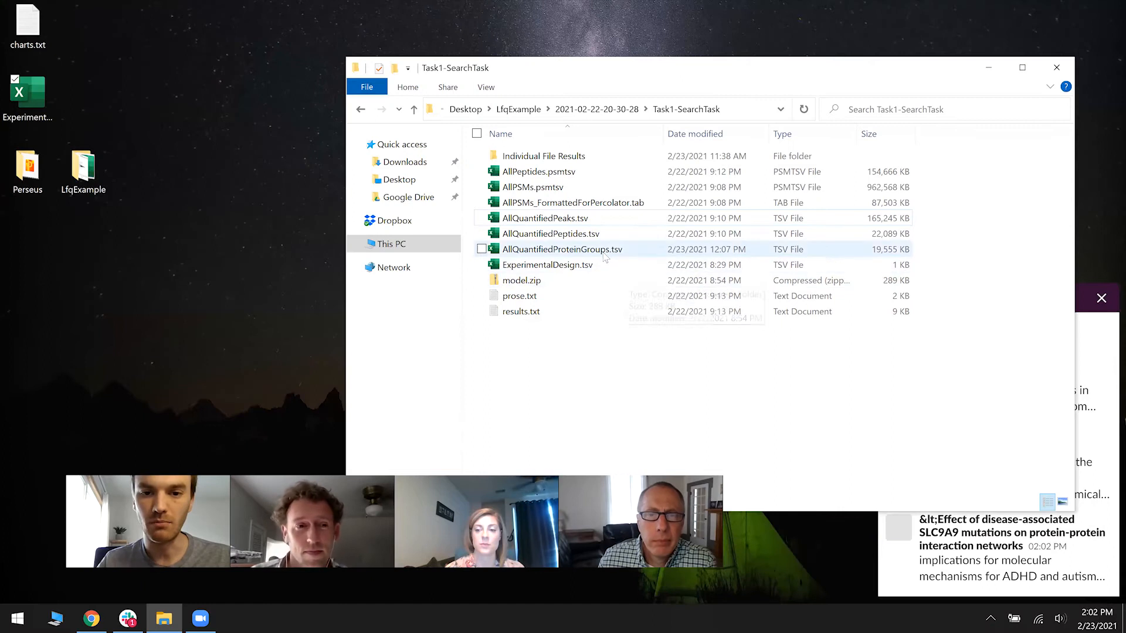
{"action": "double_click", "coordinate": [603, 254]}
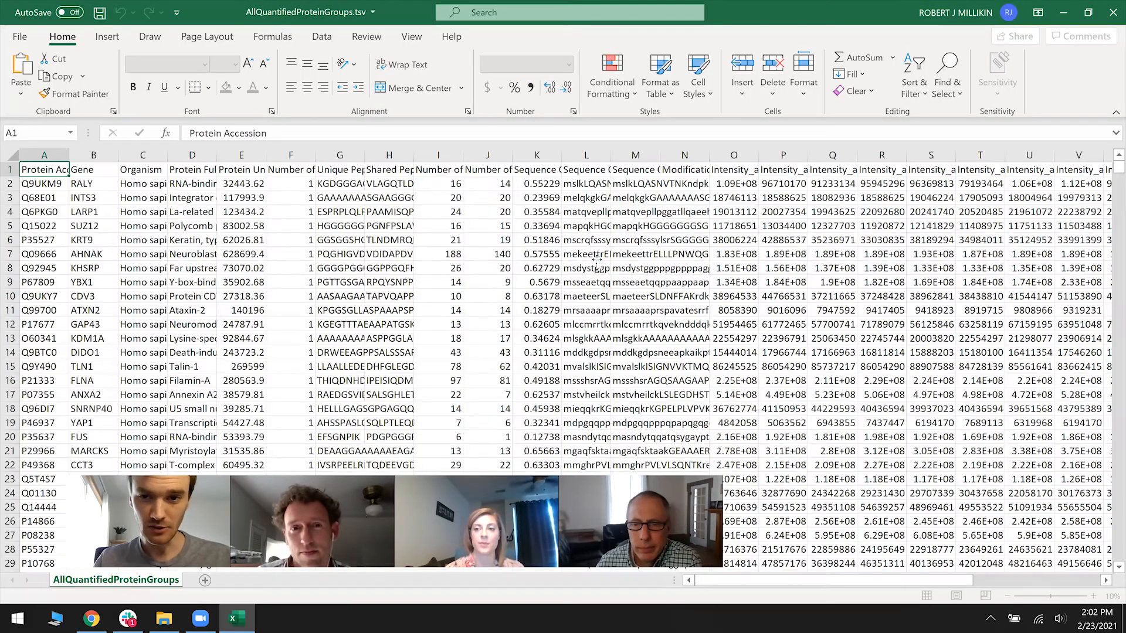
- Examine the first protein group's intensities across all samples in O2:Y2
{"action": "left_click", "coordinate": [597, 259]}
{"action": "left_click_drag", "start_coordinate": [785, 581], "coordinate": [882, 579]}
{"action": "left_click_drag", "start_coordinate": [339, 184], "coordinate": [824, 181]}
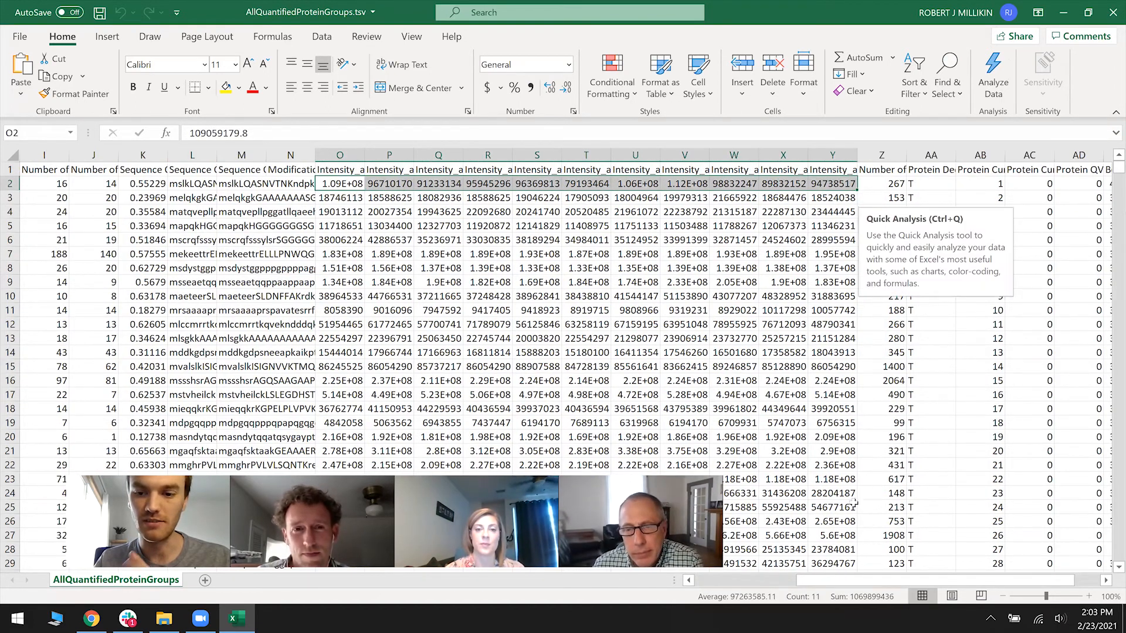
{"action": "left_click_drag", "start_coordinate": [844, 581], "coordinate": [684, 587]}
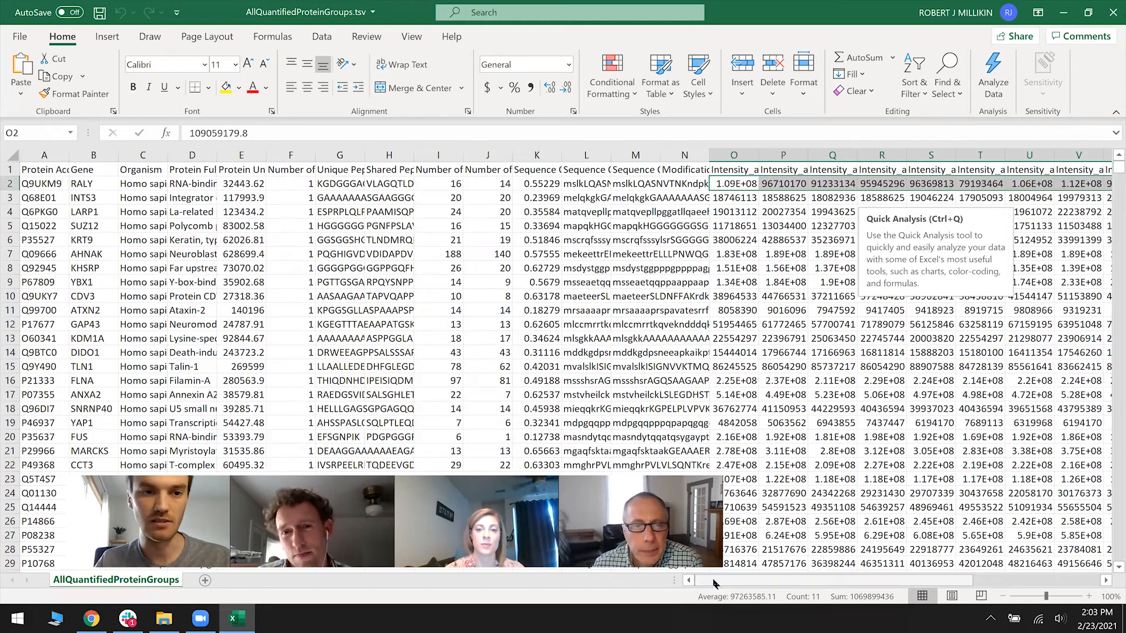
- Check the Organism column for a yeast protein and select the row of P10622, row 41
{"action": "left_click", "coordinate": [139, 183]}
{"action": "scroll", "coordinate": [170, 241], "scroll_direction": "down", "scroll_amount": 4}
{"action": "scroll", "coordinate": [174, 246], "scroll_direction": "down", "scroll_amount": 4}
{"action": "scroll", "coordinate": [23, 312], "scroll_direction": "down", "scroll_amount": 2}
{"action": "left_click", "coordinate": [10, 312]}
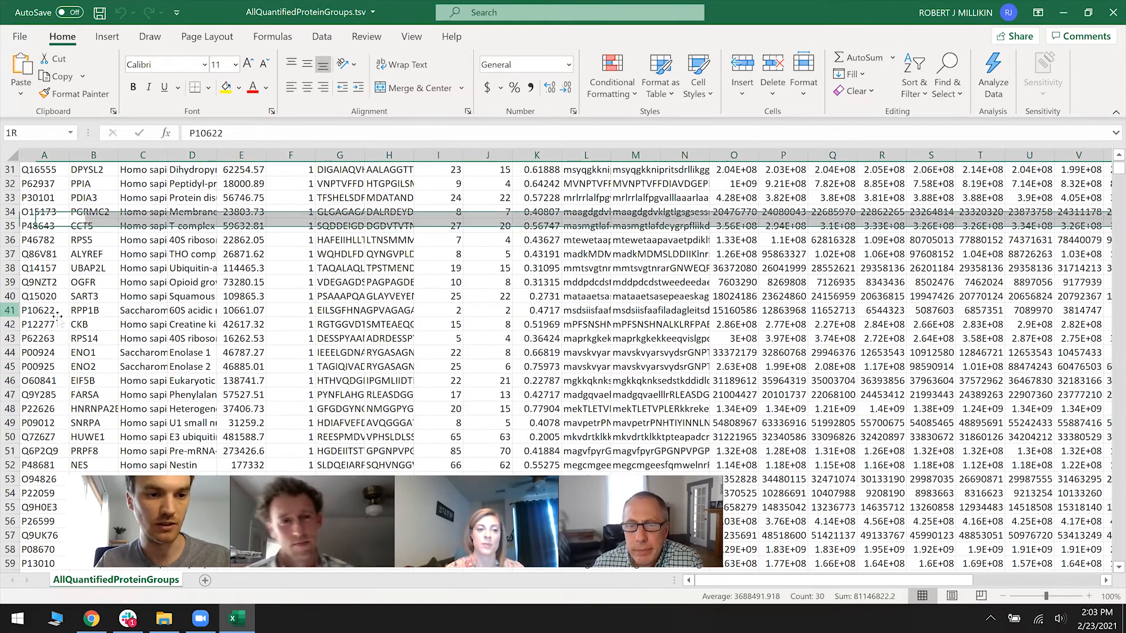
- Plot the P10622 intensities in O41:Y41 as a scatter chart with straight lines and markers, and delete the chart after viewing it
{"action": "left_click_drag", "start_coordinate": [851, 580], "coordinate": [853, 584]}
{"action": "left_click_drag", "start_coordinate": [948, 580], "coordinate": [965, 581]}
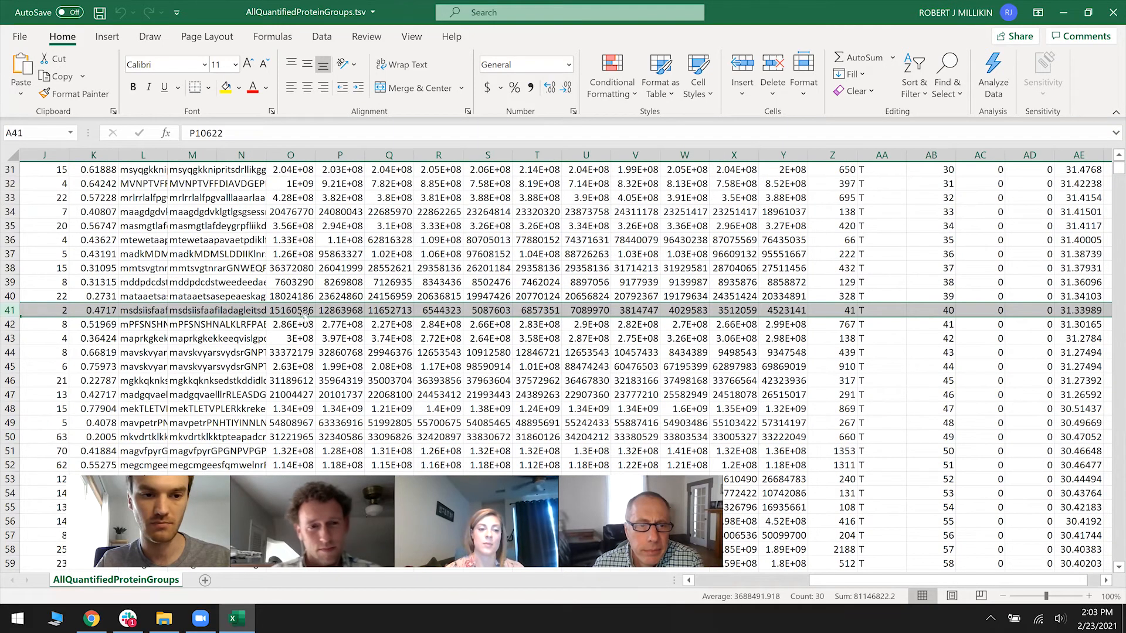
{"action": "left_click_drag", "start_coordinate": [296, 311], "coordinate": [793, 307]}
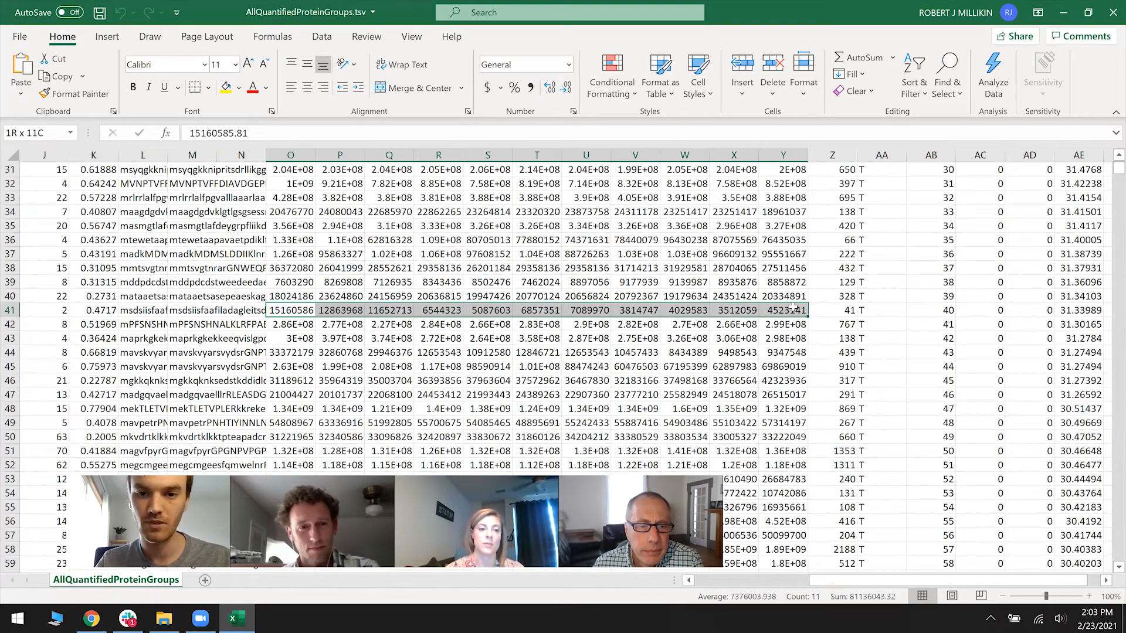
{"action": "left_click", "coordinate": [107, 36]}
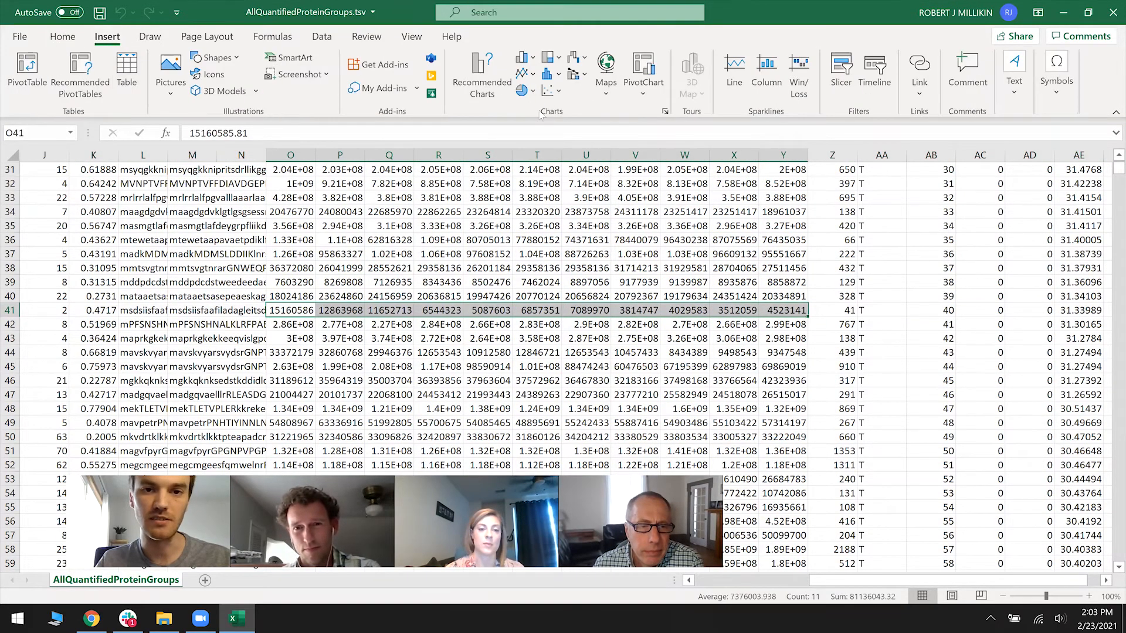
{"action": "left_click", "coordinate": [549, 90]}
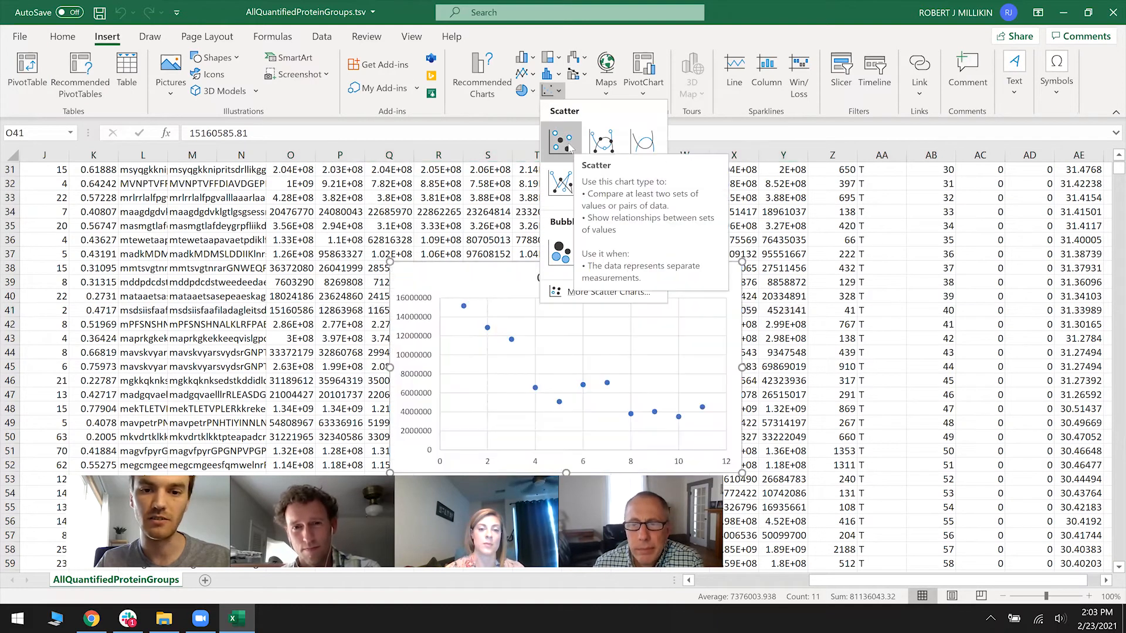
{"action": "left_click", "coordinate": [561, 183]}
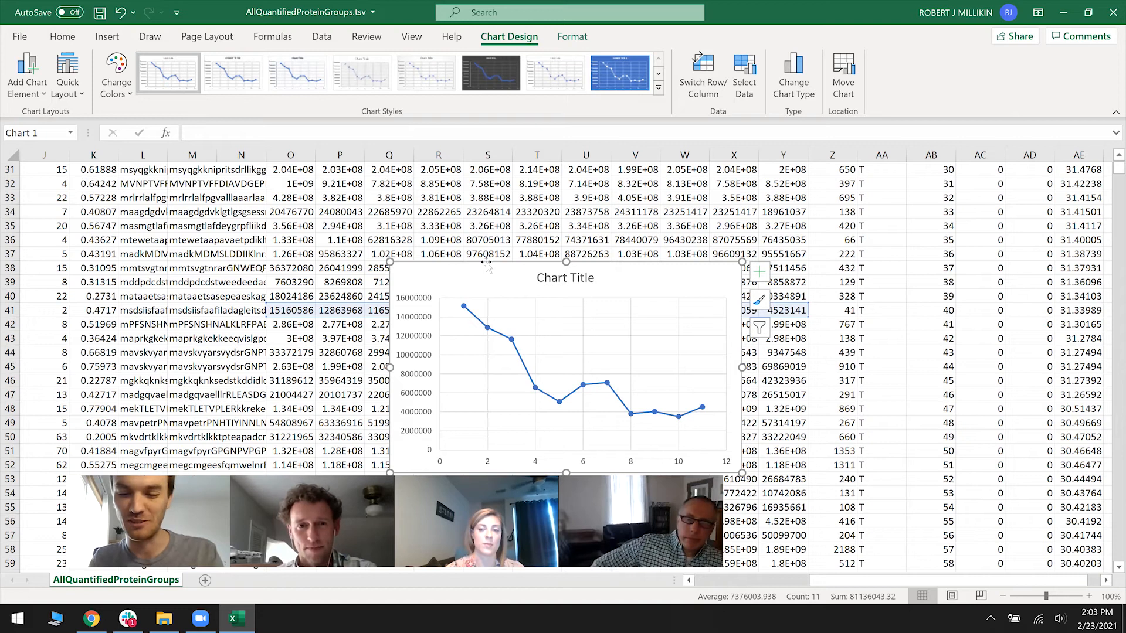
{"action": "key", "text": "Delete"}
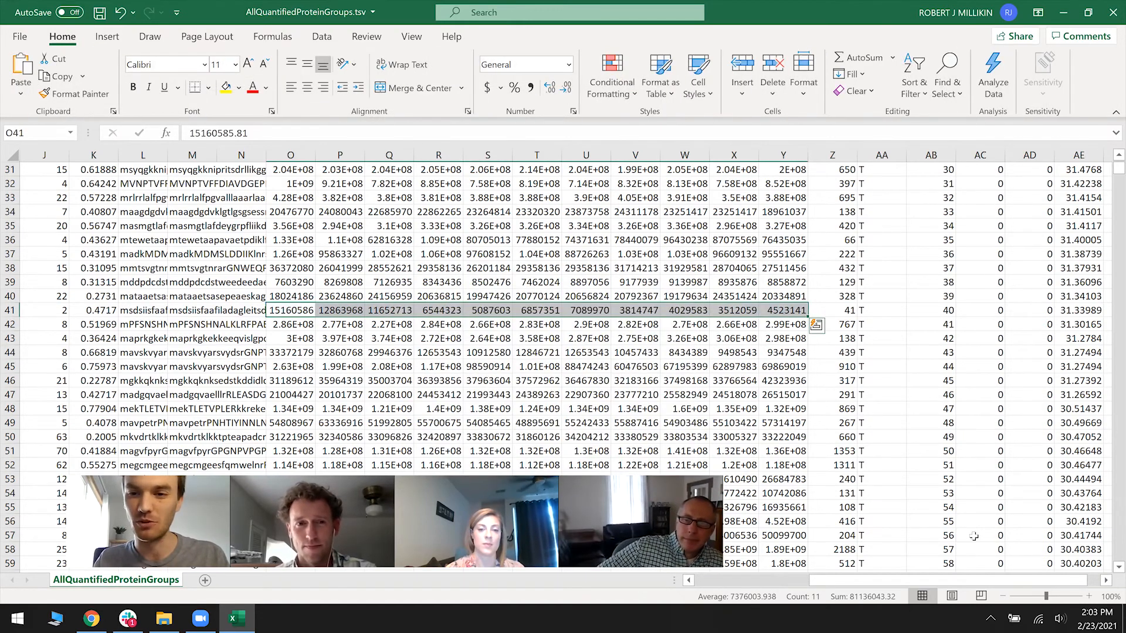
- Calculate an intensity ratio for the first protein group in cell AG2 with the formula =O2/X2
{"action": "scroll", "coordinate": [997, 510], "scroll_direction": "up", "scroll_amount": 5}
{"action": "scroll", "coordinate": [997, 510], "scroll_direction": "right", "scroll_amount": 1}
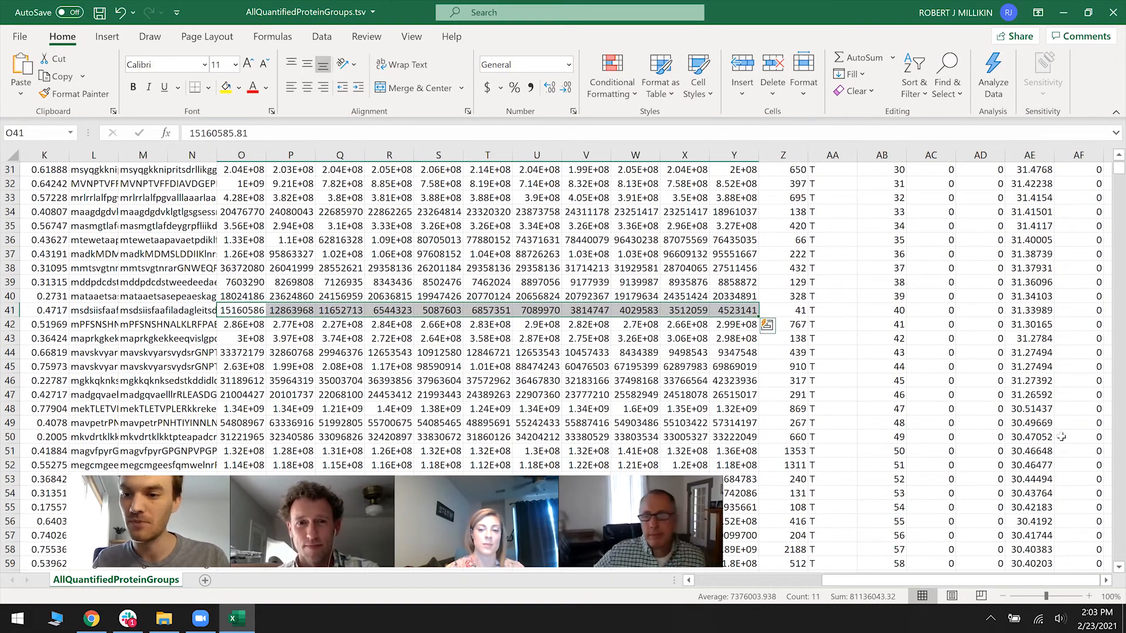
{"action": "scroll", "coordinate": [1058, 450], "scroll_direction": "up", "scroll_amount": 5}
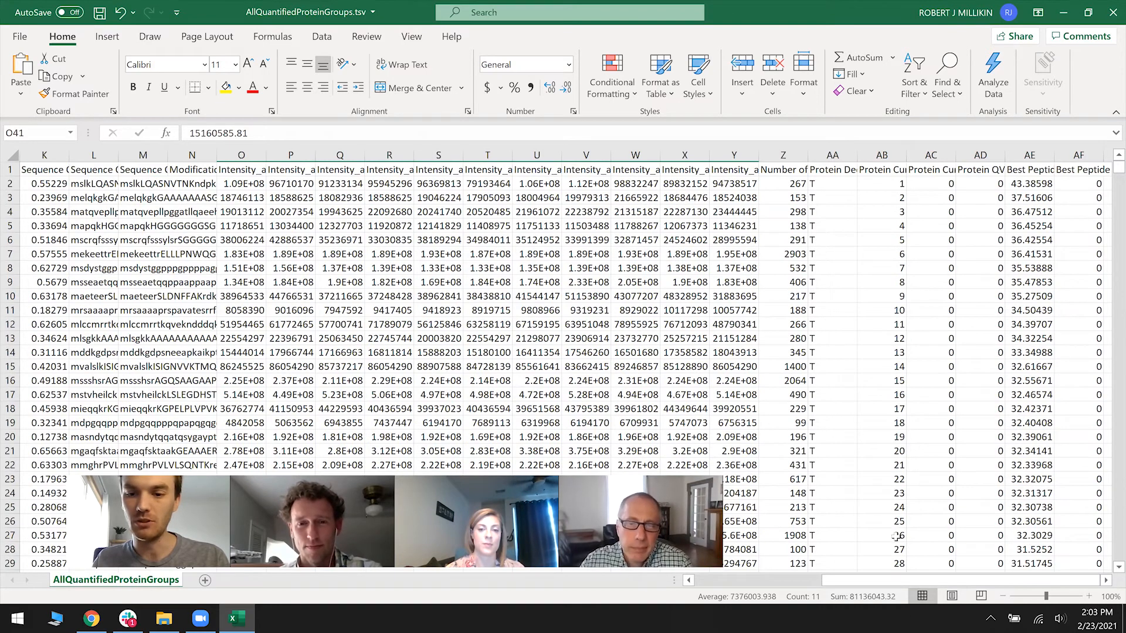
{"action": "scroll", "coordinate": [1007, 256], "scroll_direction": "right", "scroll_amount": 2}
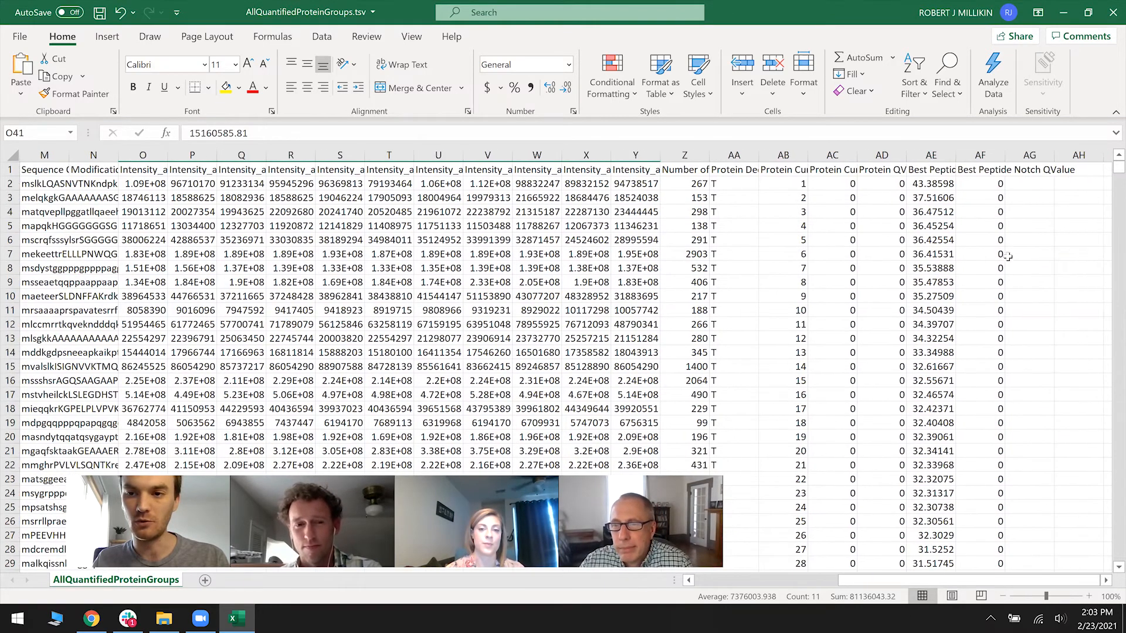
{"action": "left_click", "coordinate": [1029, 185]}
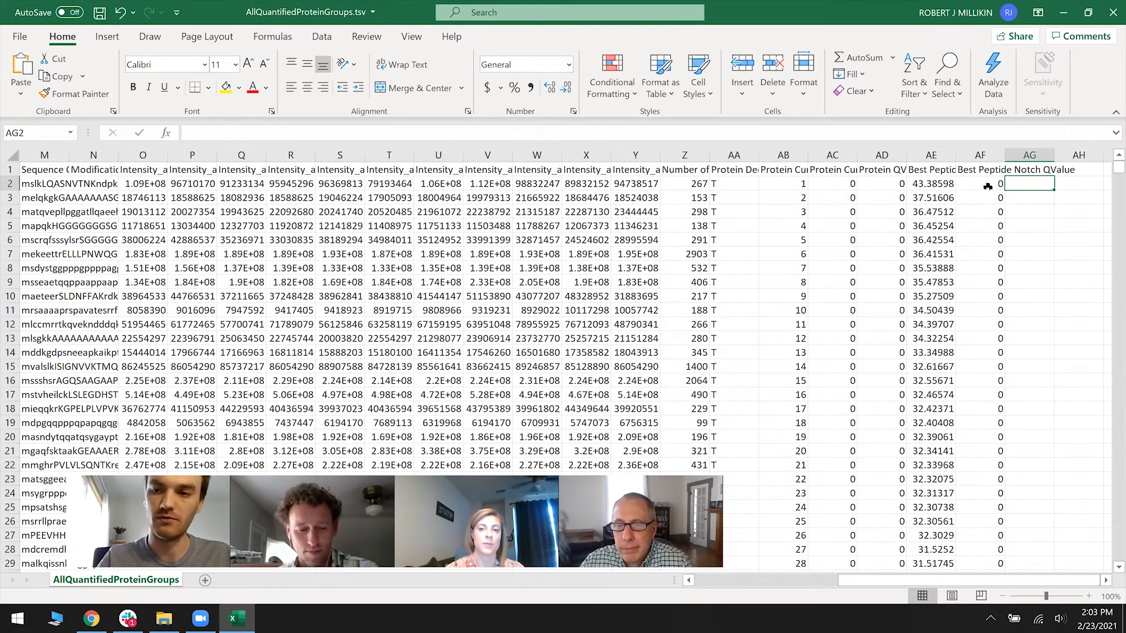
{"action": "type", "text": "="}
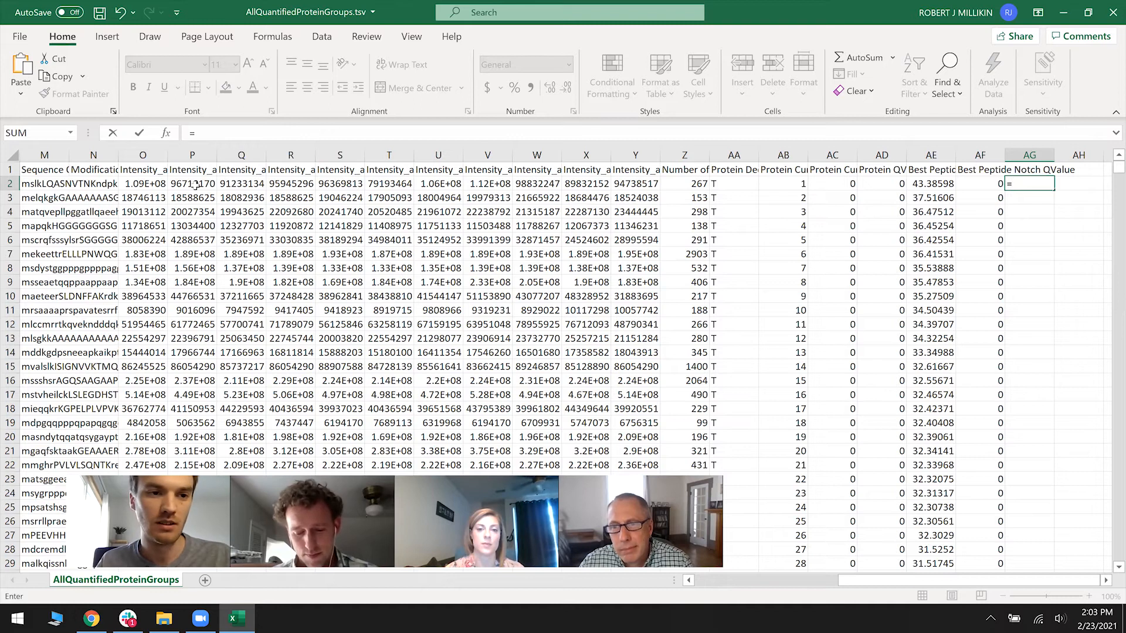
{"action": "left_click", "coordinate": [154, 182]}
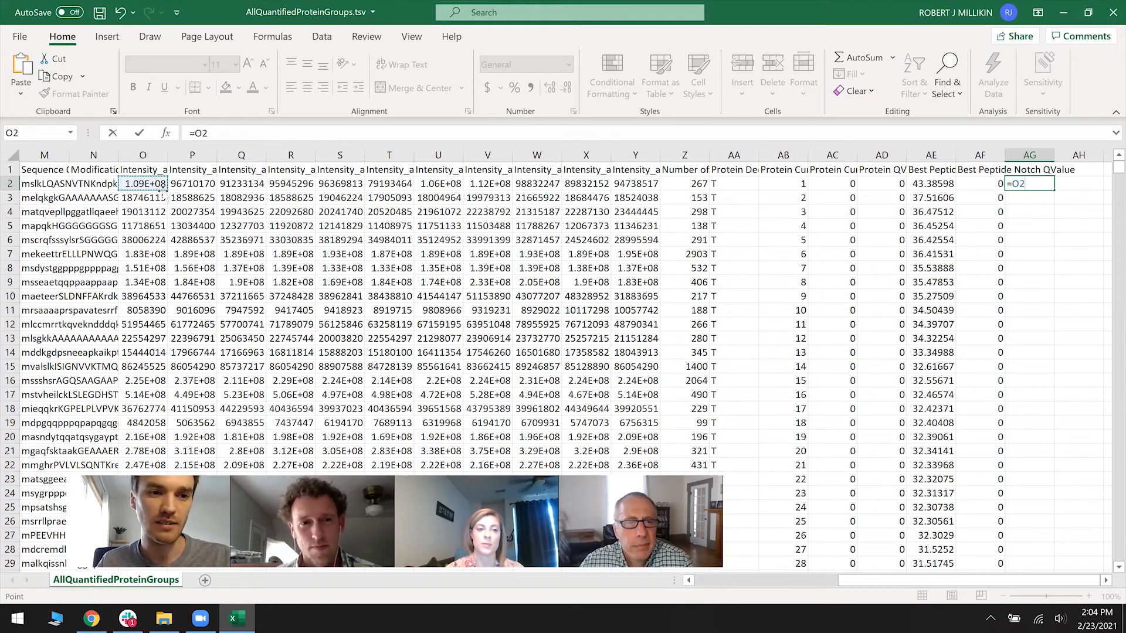
{"action": "type", "text": "/"}
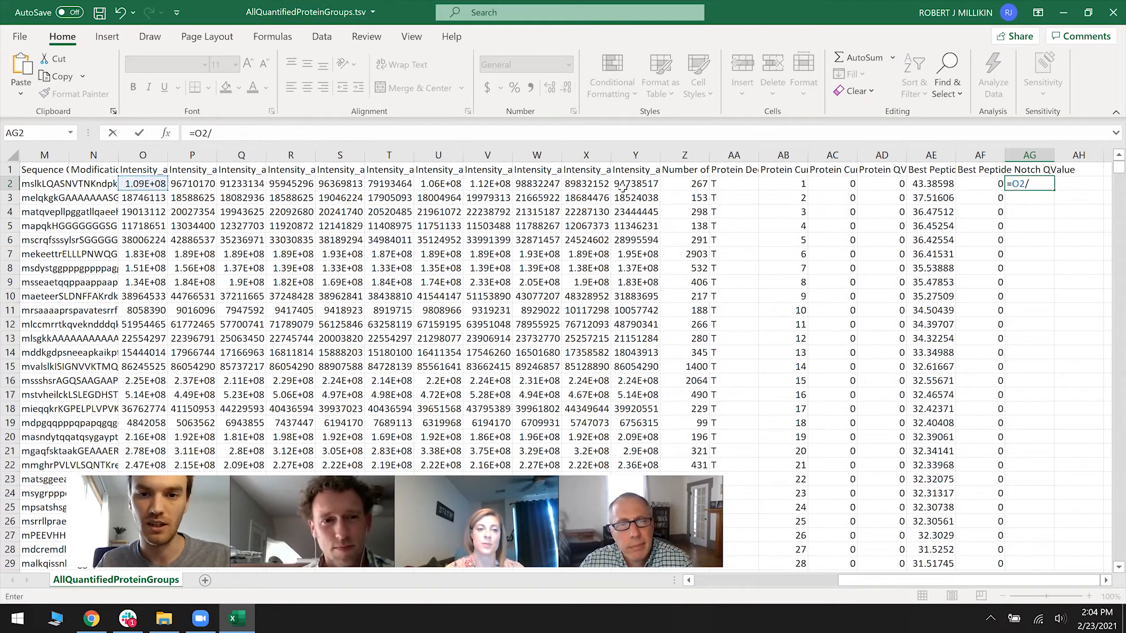
{"action": "left_click", "coordinate": [594, 184]}
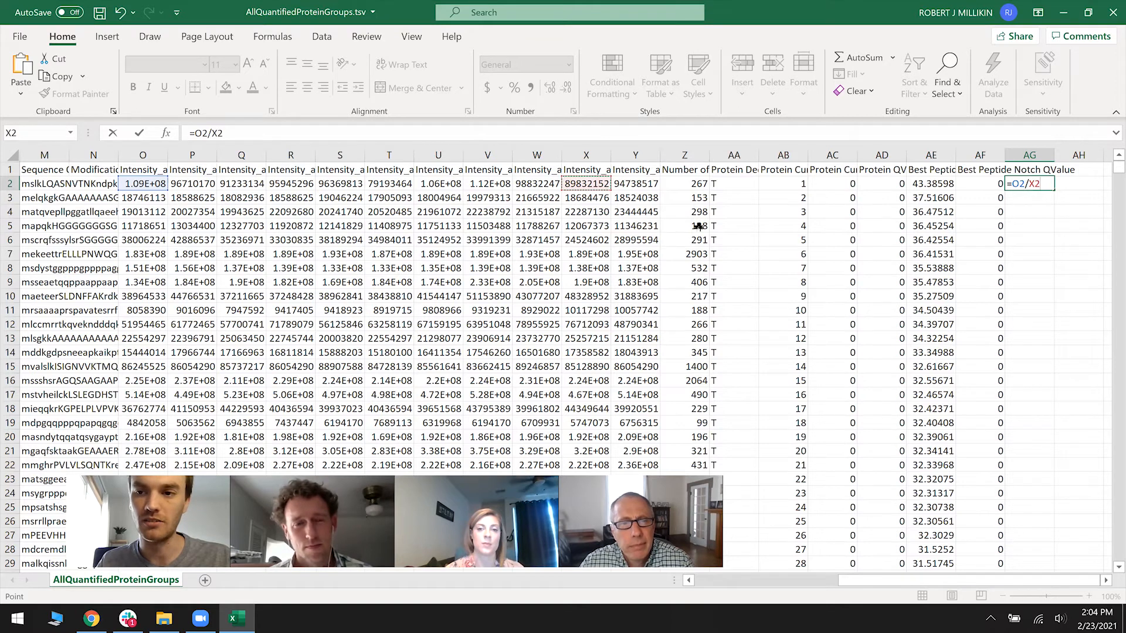
{"action": "key", "text": "ctrl+Return"}
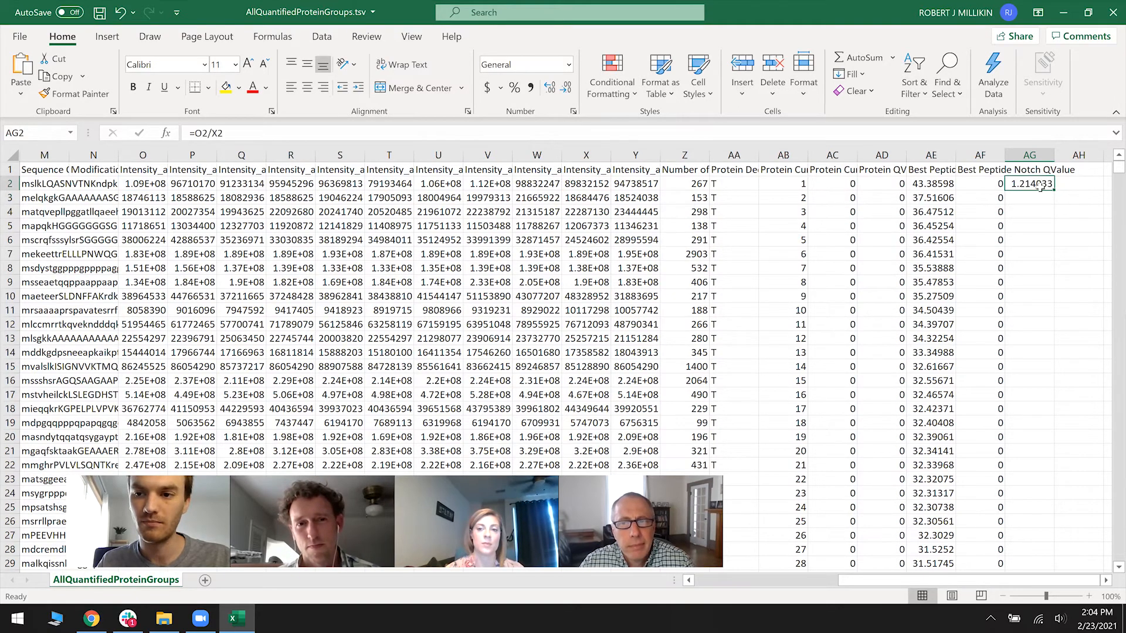
- Change the ratio formula in AG2 to =P2/X2 and clear the cell after viewing the result
{"action": "left_click", "coordinate": [954, 133]}
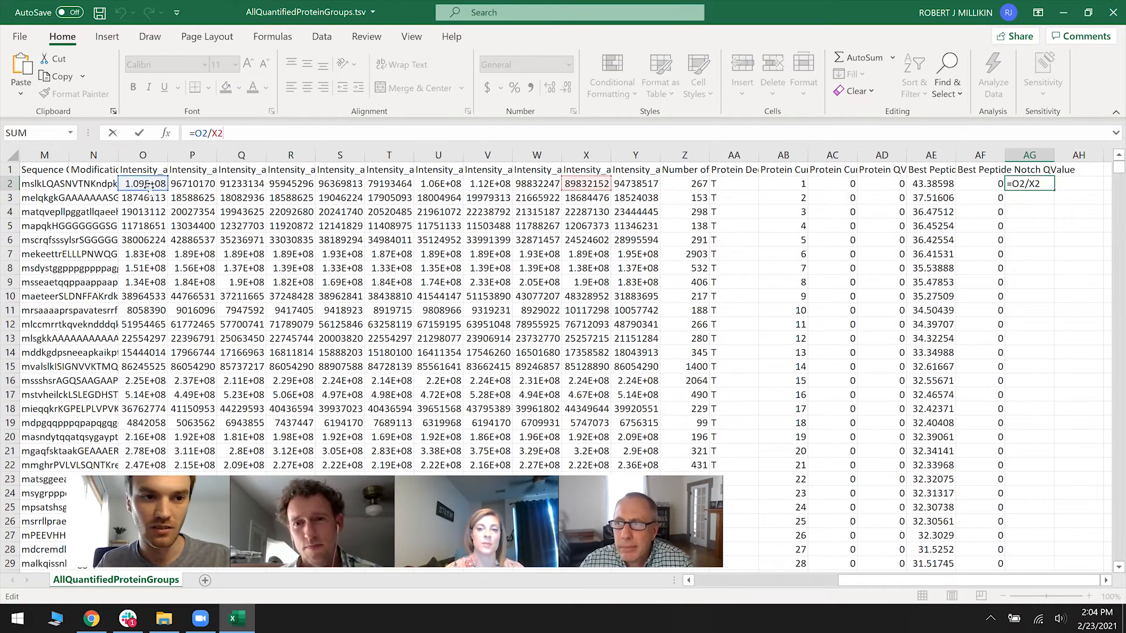
{"action": "left_click_drag", "start_coordinate": [157, 191], "coordinate": [173, 194]}
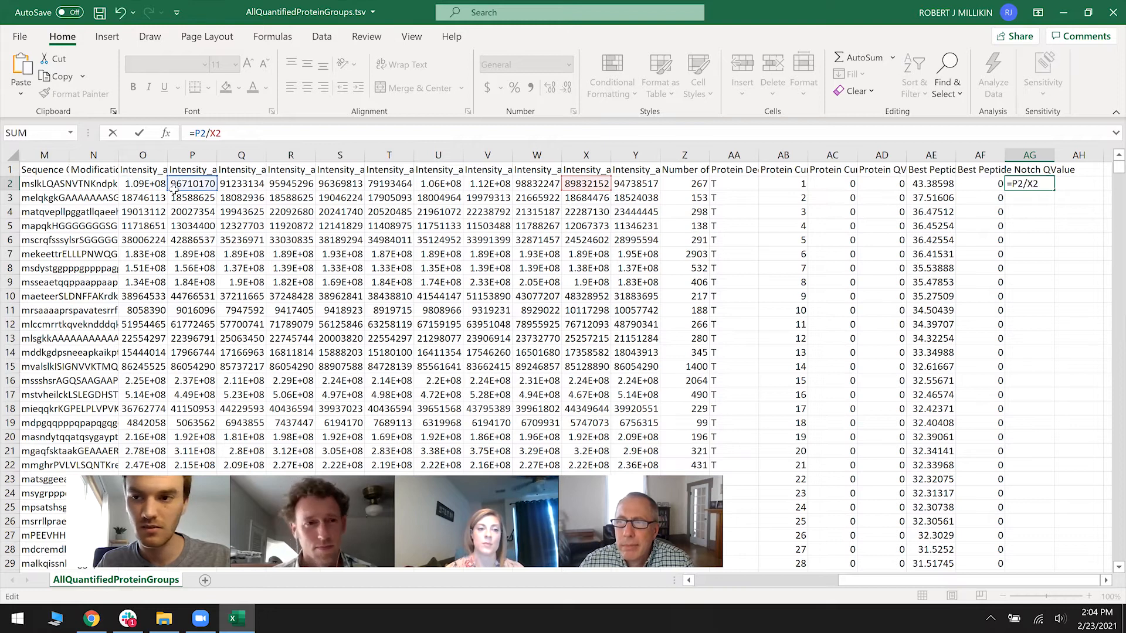
{"action": "key", "text": "Return"}
{"action": "left_click", "coordinate": [1015, 184]}
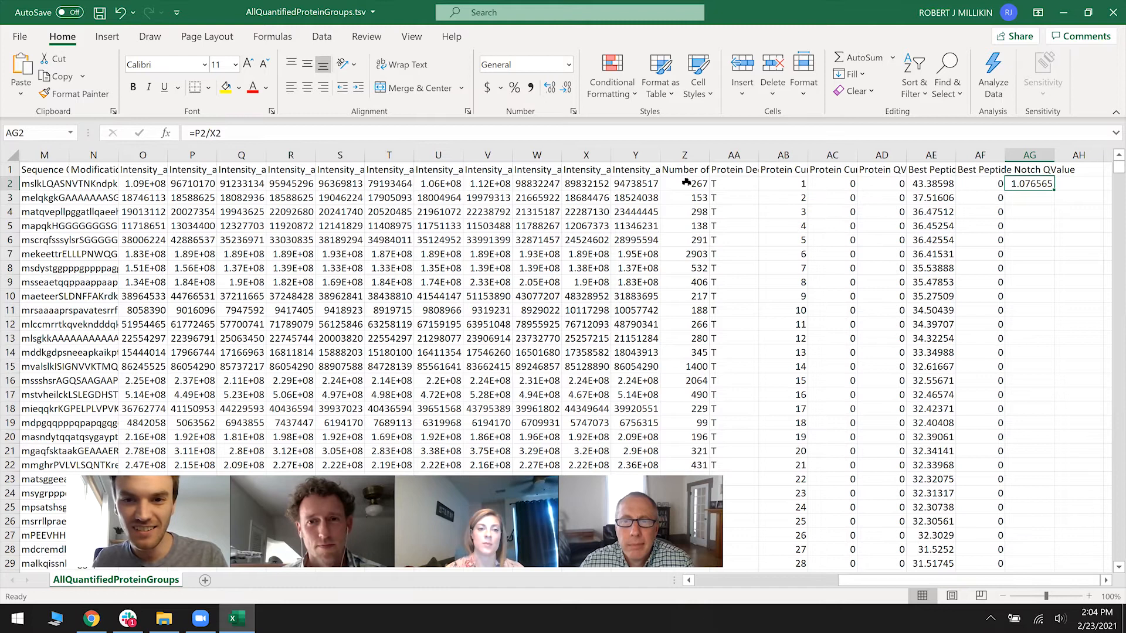
{"action": "key", "text": "Delete"}
- Highlight row 41, the yeast protein P10622, with a yellow fill
{"action": "scroll", "coordinate": [860, 513], "scroll_direction": "down", "scroll_amount": 1}
{"action": "left_click_drag", "start_coordinate": [795, 580], "coordinate": [760, 580]}
{"action": "scroll", "coordinate": [506, 336], "scroll_direction": "down", "scroll_amount": 1}
{"action": "scroll", "coordinate": [506, 338], "scroll_direction": "down", "scroll_amount": 3}
{"action": "left_click_drag", "start_coordinate": [750, 580], "coordinate": [700, 580]}
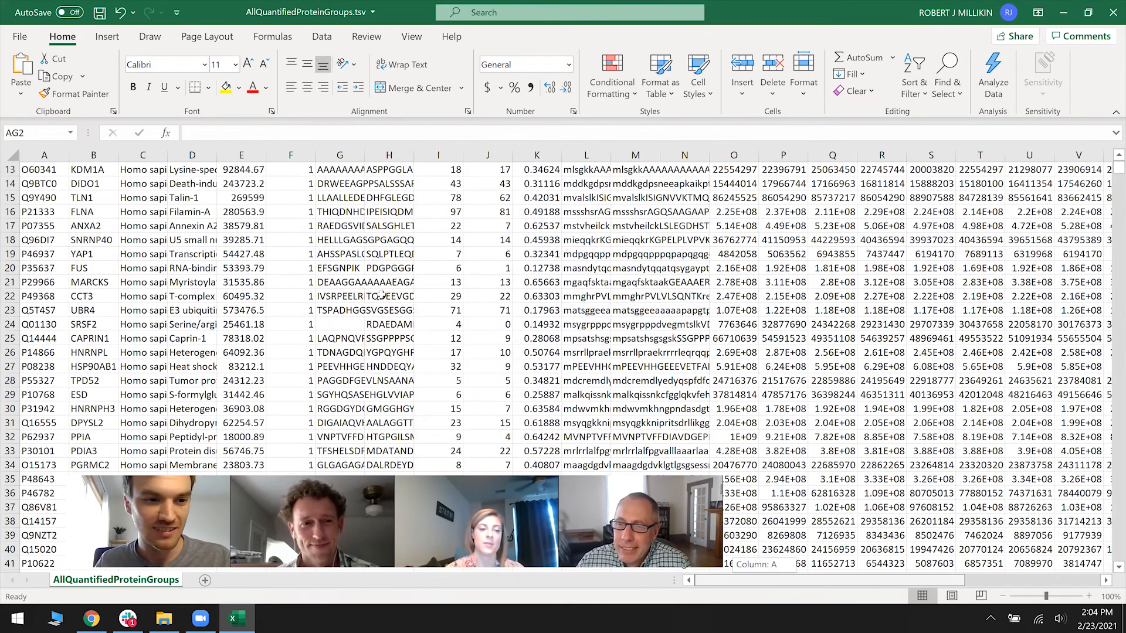
{"action": "scroll", "coordinate": [345, 288], "scroll_direction": "down", "scroll_amount": 5}
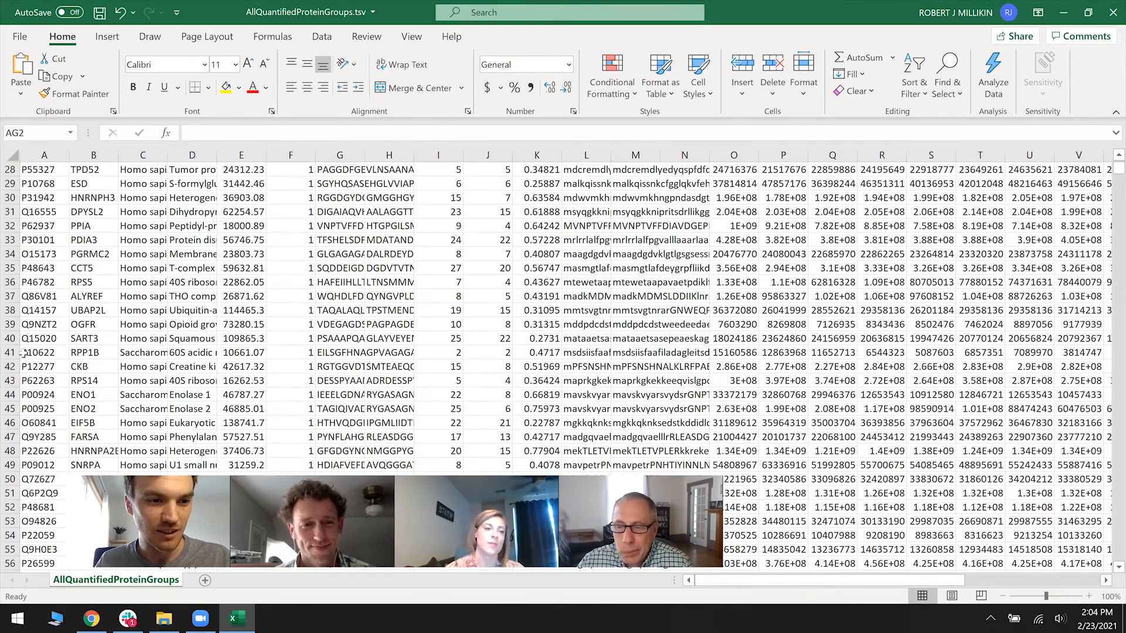
{"action": "left_click", "coordinate": [10, 353]}
{"action": "left_click", "coordinate": [226, 87]}
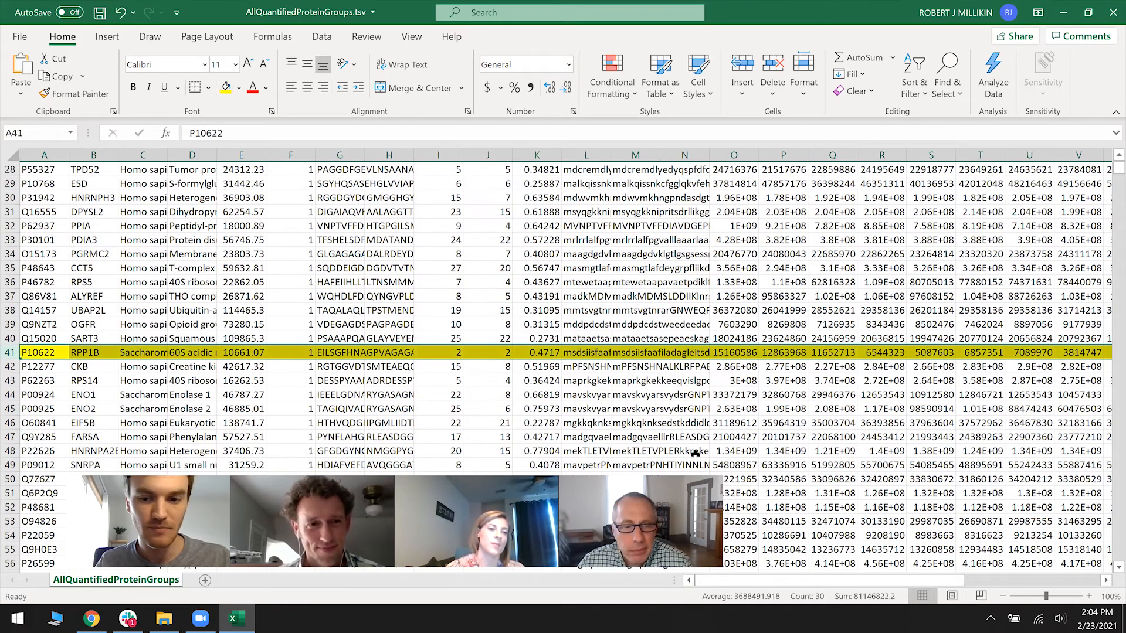
- Calculate the P10622 intensity ratio in cell AG41 with the formula =O41/X41, and clear the cell after viewing the result
{"action": "left_click_drag", "start_coordinate": [737, 577], "coordinate": [1092, 400]}
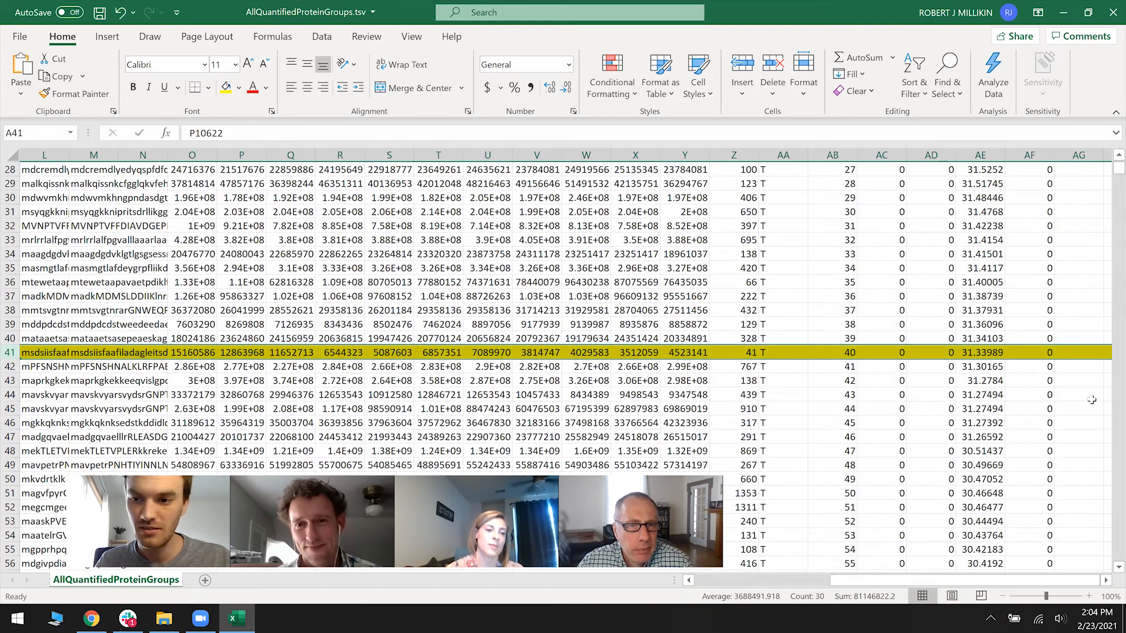
{"action": "left_click", "coordinate": [1069, 351]}
{"action": "type", "text": "="}
{"action": "left_click", "coordinate": [192, 352]}
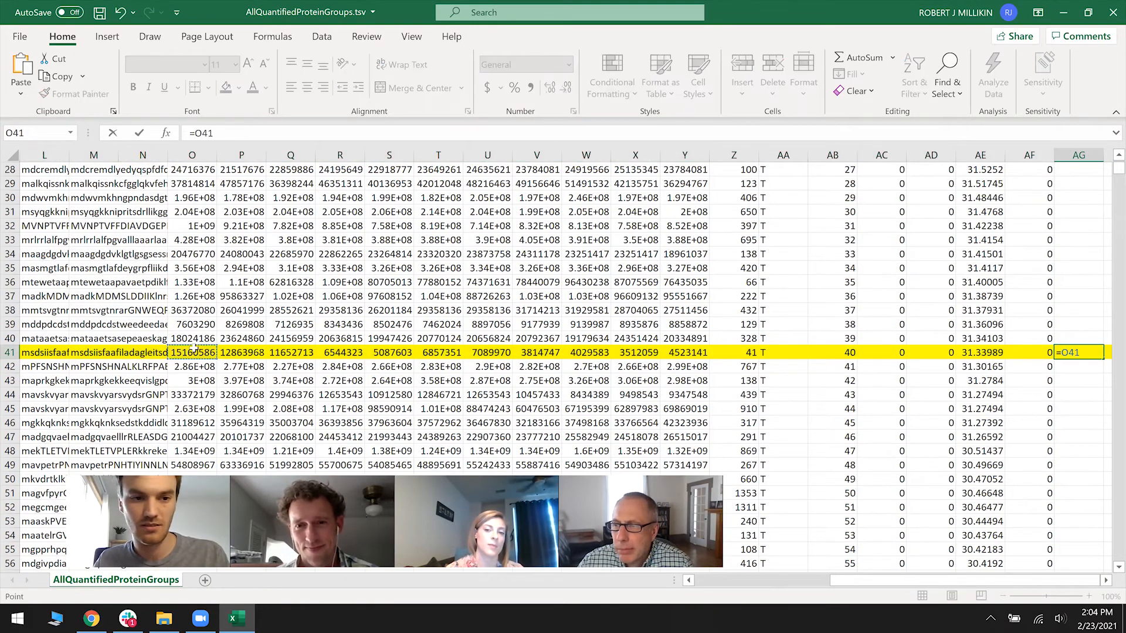
{"action": "type", "text": "/"}
{"action": "left_click", "coordinate": [641, 353]}
{"action": "key", "text": "Return"}
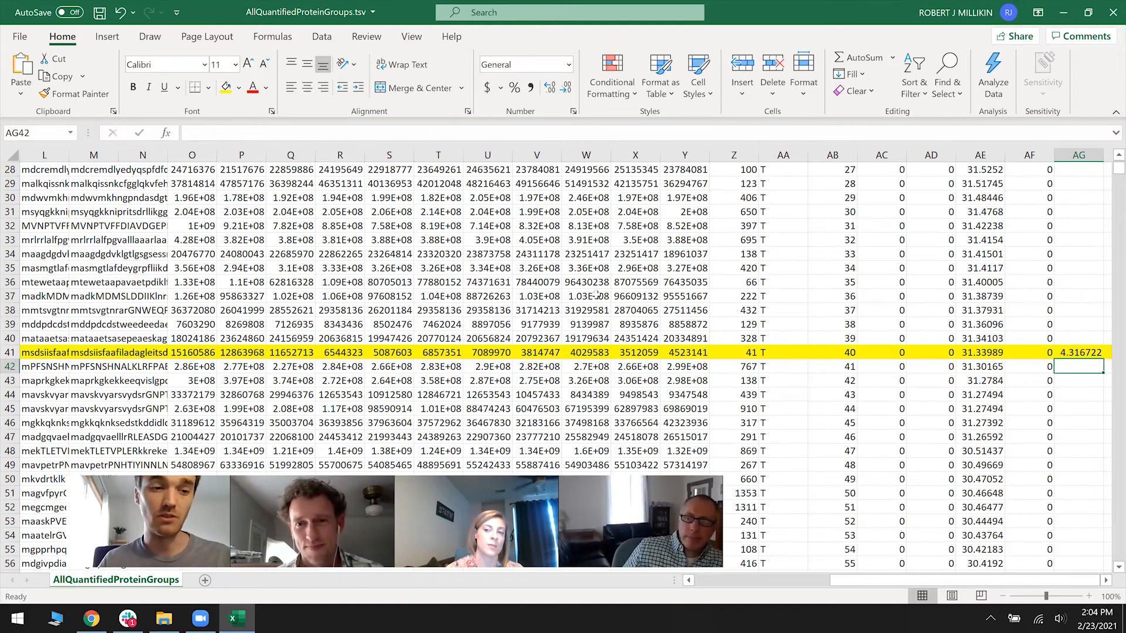
{"action": "key", "text": "Up"}
{"action": "key", "text": "Delete"}
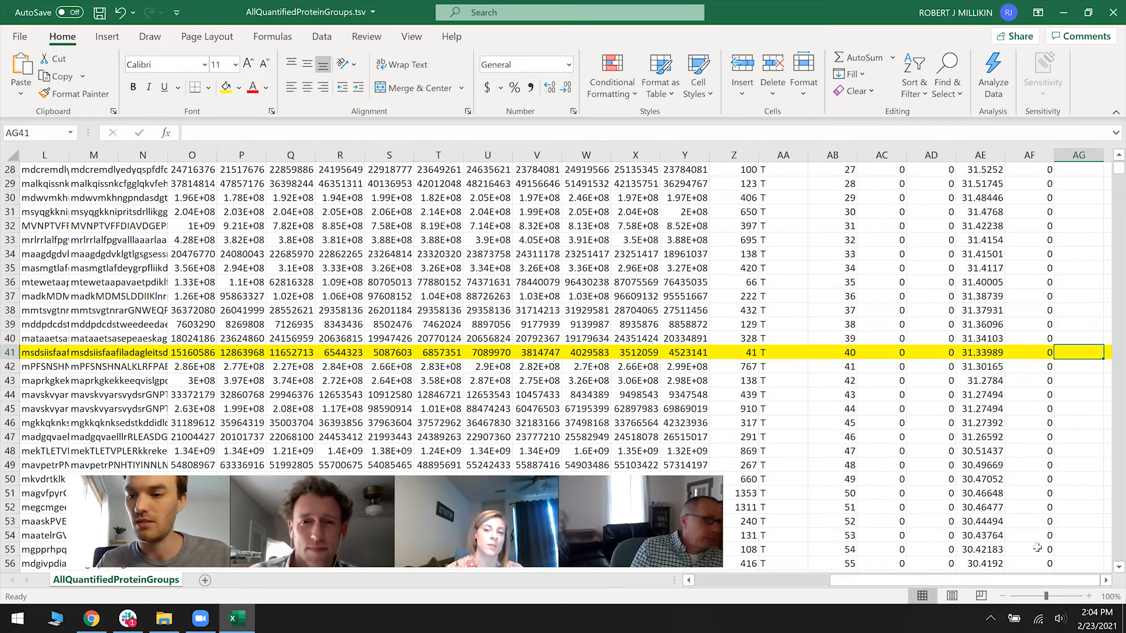
- Calculate the log of the first protein group's first intensity in cell AG2 with the formula =LOG(O2)
{"action": "left_click", "coordinate": [1105, 581]}
{"action": "left_click", "coordinate": [1105, 581]}
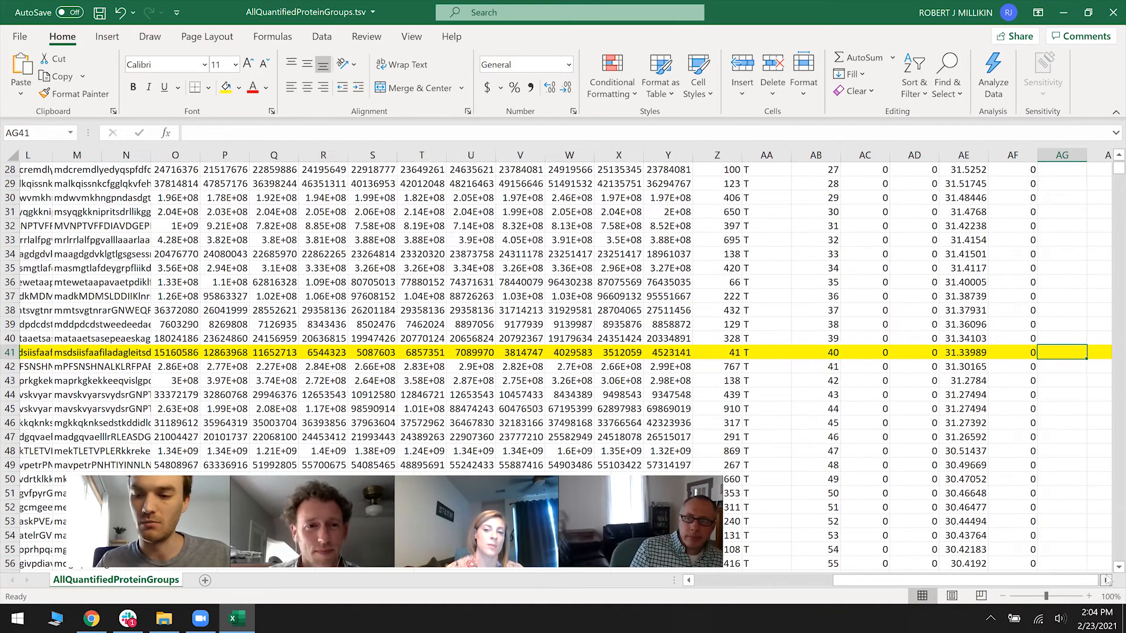
{"action": "left_click", "coordinate": [1105, 581]}
{"action": "left_click", "coordinate": [1104, 581]}
{"action": "scroll", "coordinate": [1094, 176], "scroll_direction": "up", "scroll_amount": 9}
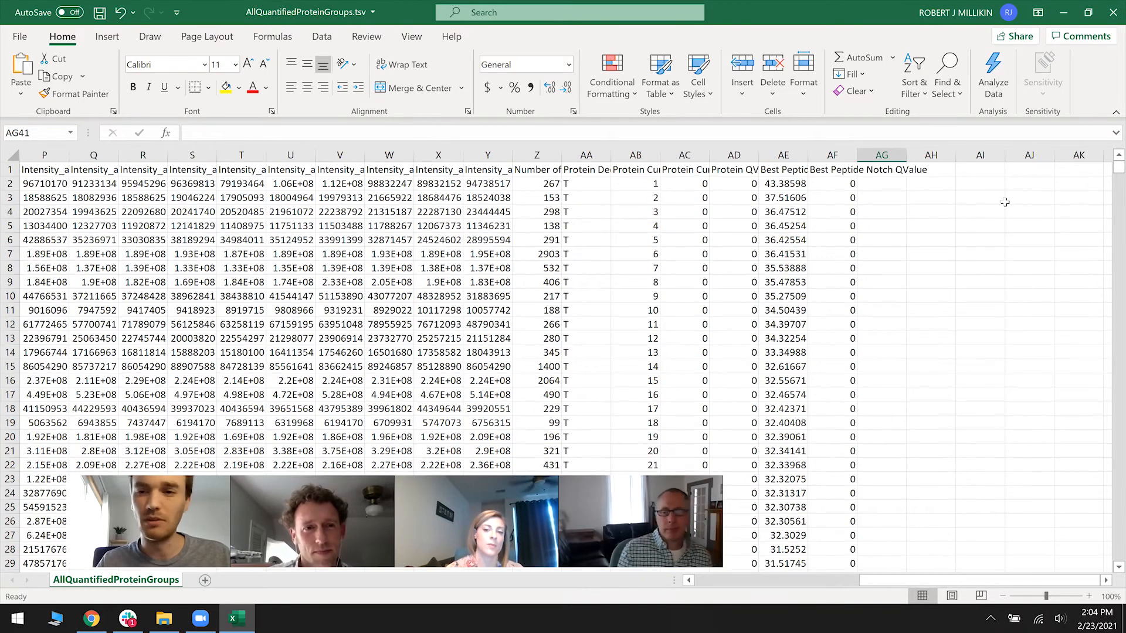
{"action": "left_click", "coordinate": [882, 184]}
{"action": "type", "text": "="}
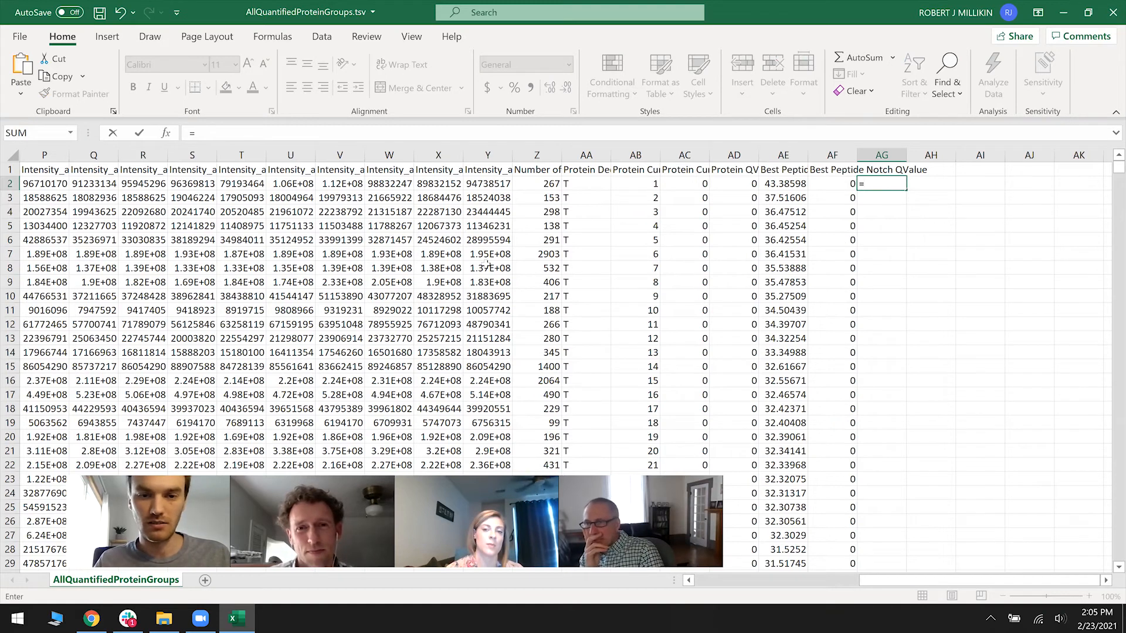
{"action": "type", "text": "log("}
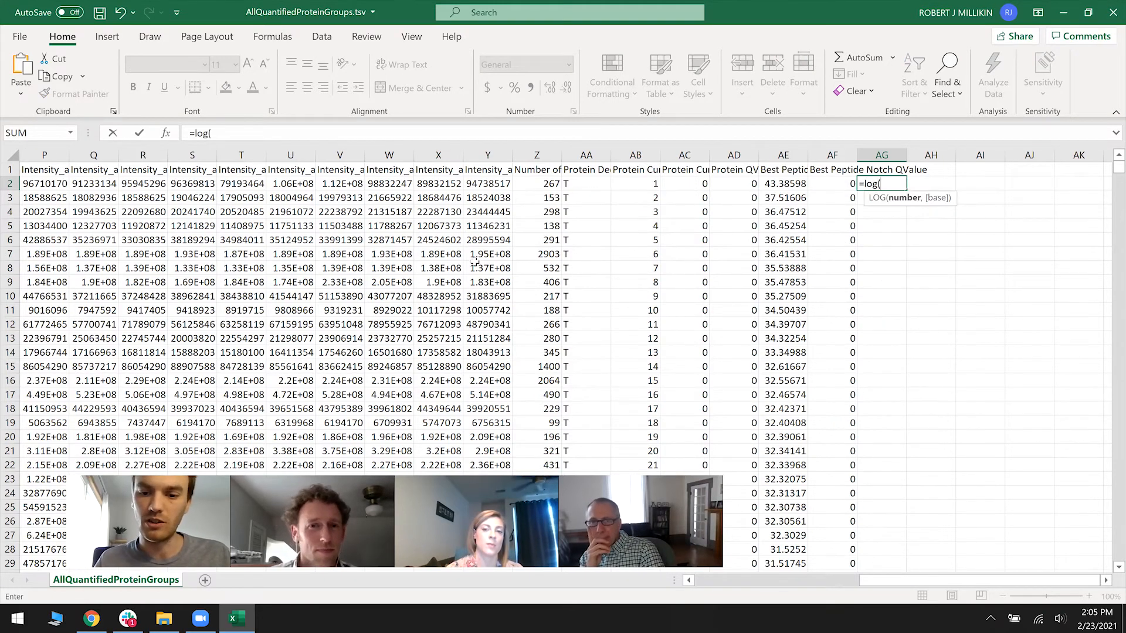
{"action": "left_click_drag", "start_coordinate": [863, 581], "coordinate": [740, 550]}
{"action": "left_click", "coordinate": [364, 185]}
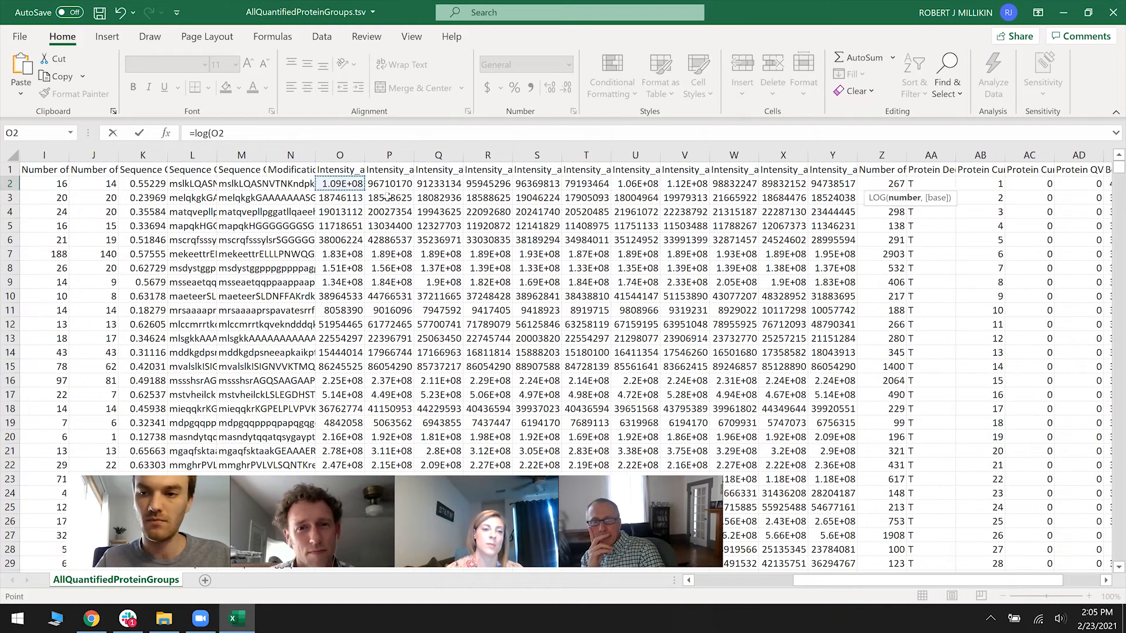
{"action": "key", "text": "Return"}
- Calculate the log of the last intensity in cell AH2 with =LOG(Y2), and fill AG2:AH2 down for all protein groups
{"action": "key", "text": "Up"}
{"action": "key", "text": "Right"}
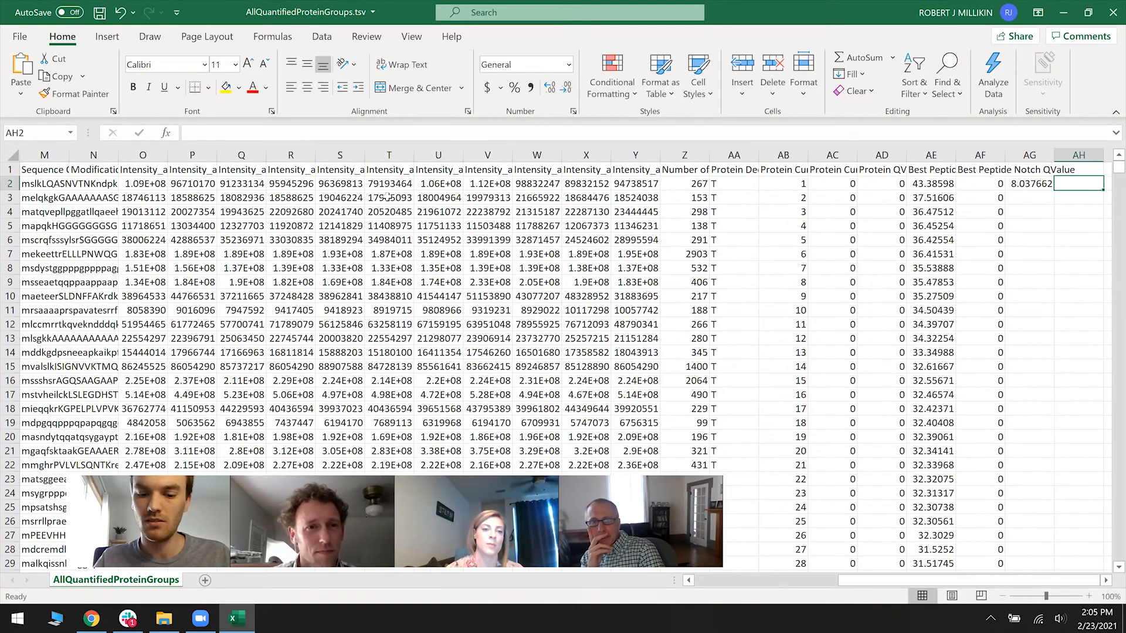
{"action": "type", "text": "=log("}
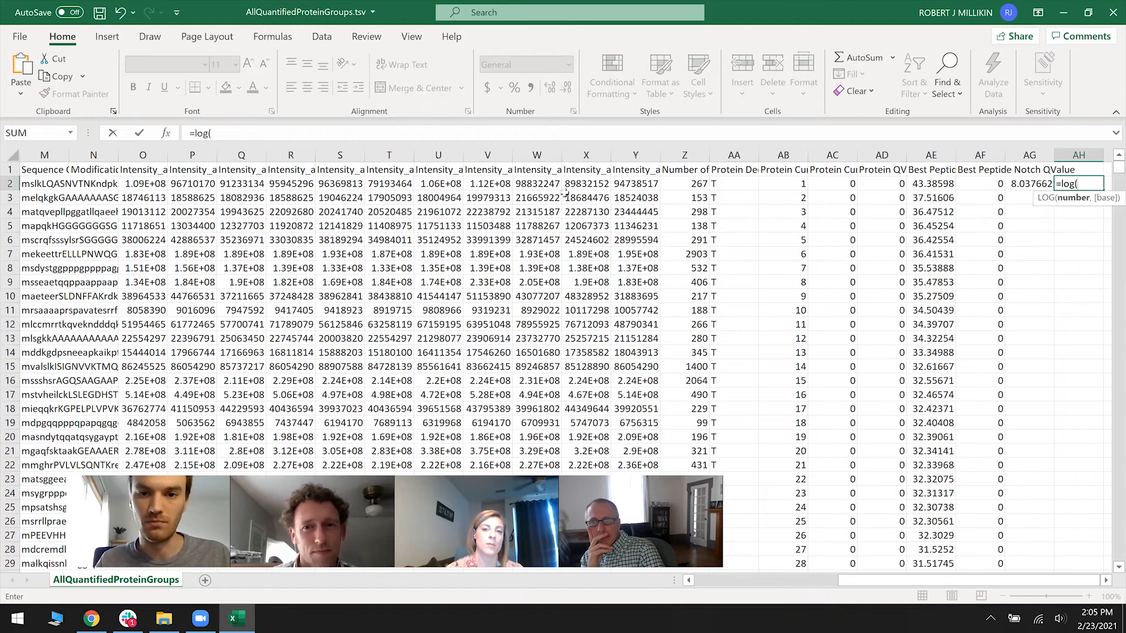
{"action": "left_click", "coordinate": [620, 182]}
{"action": "type", "text": ")"}
{"action": "key", "text": "Return"}
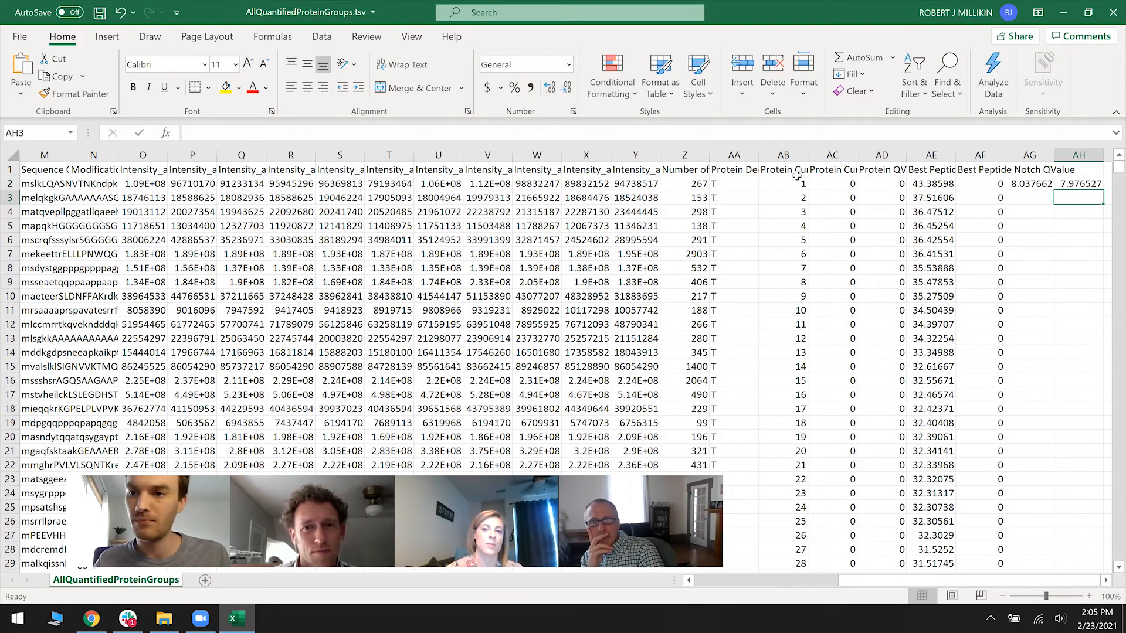
{"action": "left_click_drag", "start_coordinate": [1044, 182], "coordinate": [1087, 186]}
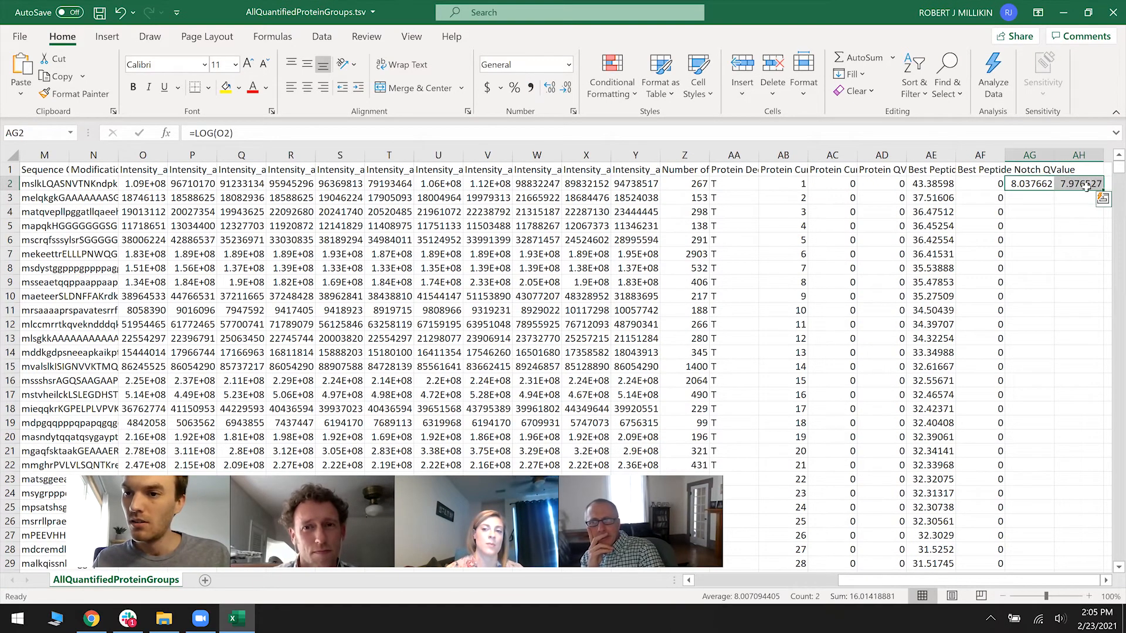
{"action": "double_click", "coordinate": [1103, 187]}
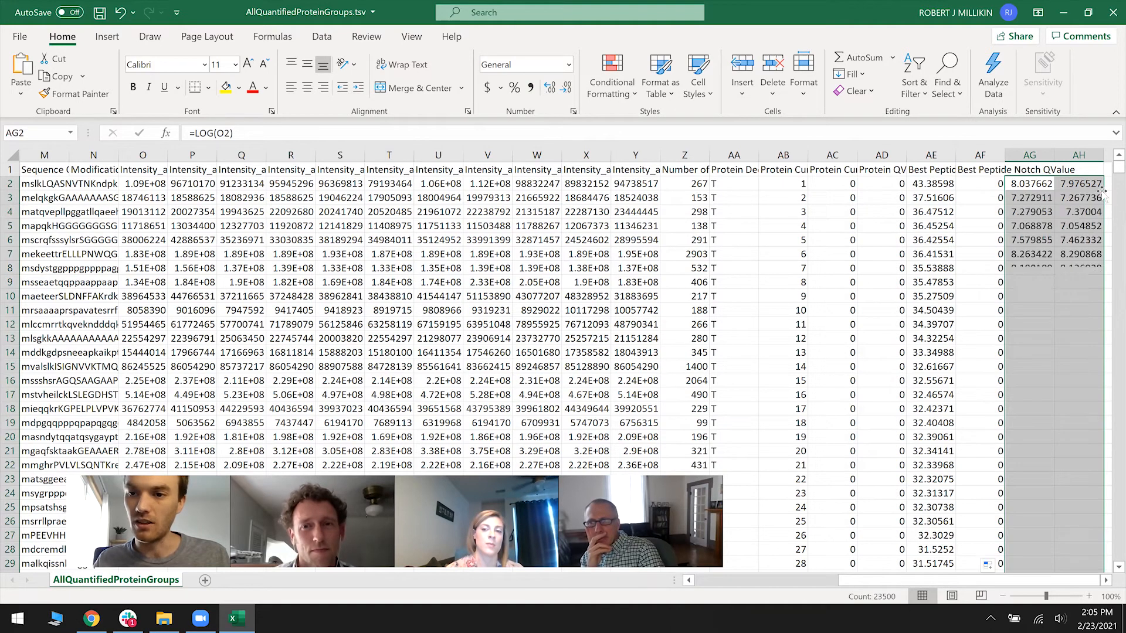
- Calculate the log intensity difference for P10622 in cell AI41 with the formula =AG41-AH41
{"action": "left_click", "coordinate": [1106, 581]}
{"action": "left_click", "coordinate": [1106, 580]}
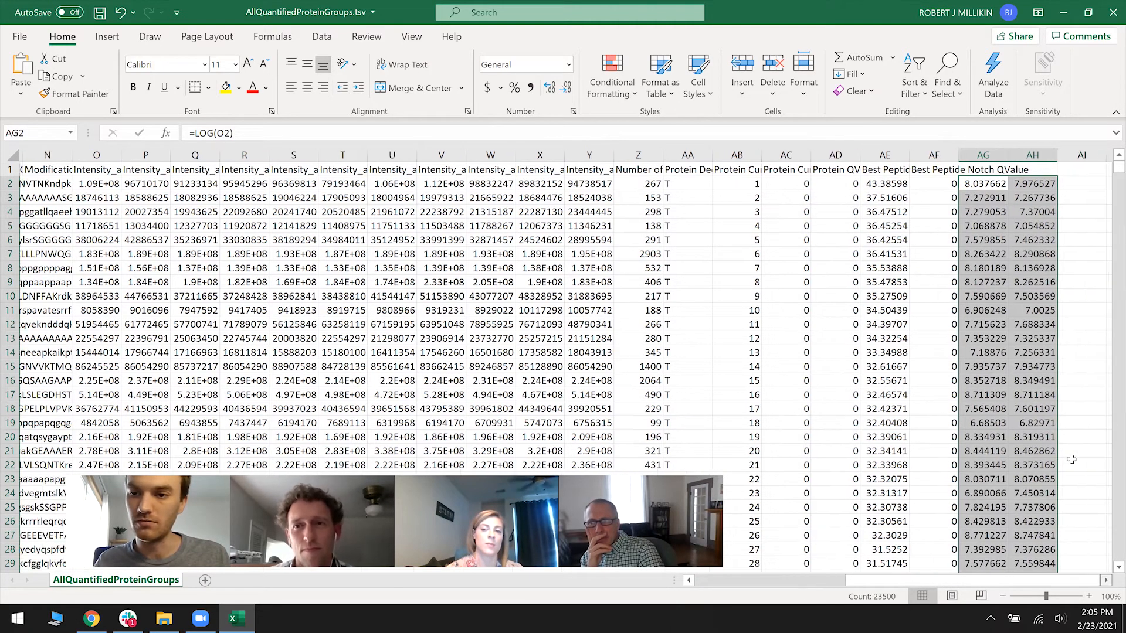
{"action": "left_click", "coordinate": [1032, 199]}
{"action": "scroll", "coordinate": [1006, 267], "scroll_direction": "down", "scroll_amount": 4}
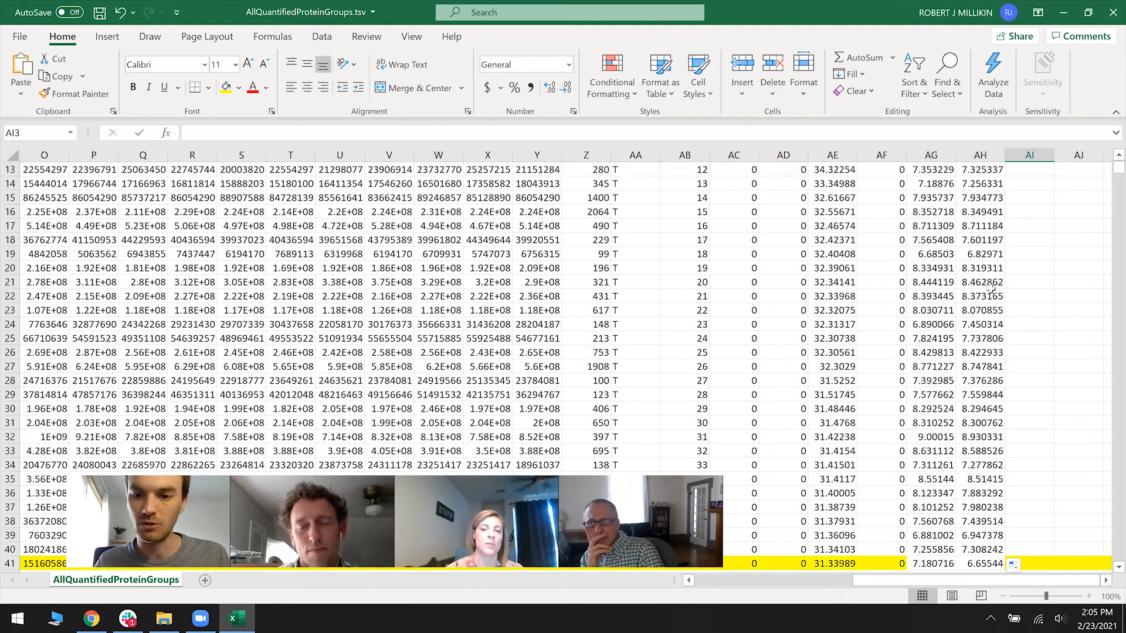
{"action": "scroll", "coordinate": [1000, 282], "scroll_direction": "down", "scroll_amount": 3}
{"action": "left_click", "coordinate": [1021, 435]}
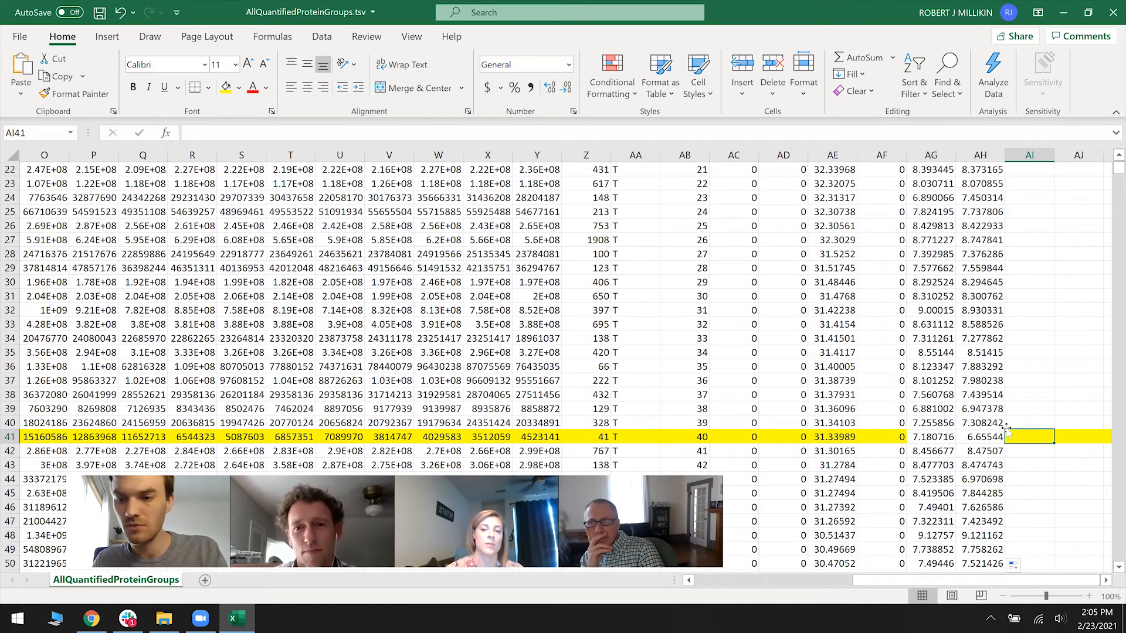
{"action": "type", "text": "="}
{"action": "left_click", "coordinate": [933, 438]}
{"action": "type", "text": "-"}
{"action": "left_click", "coordinate": [981, 437]}
{"action": "key", "text": "Return"}
- Fill the AI41 difference formula up to the top of column AI, clear AI1, and fill the formula down from AI41
{"action": "left_click", "coordinate": [1036, 437]}
{"action": "left_click_drag", "start_coordinate": [1054, 447], "coordinate": [1026, 35]}
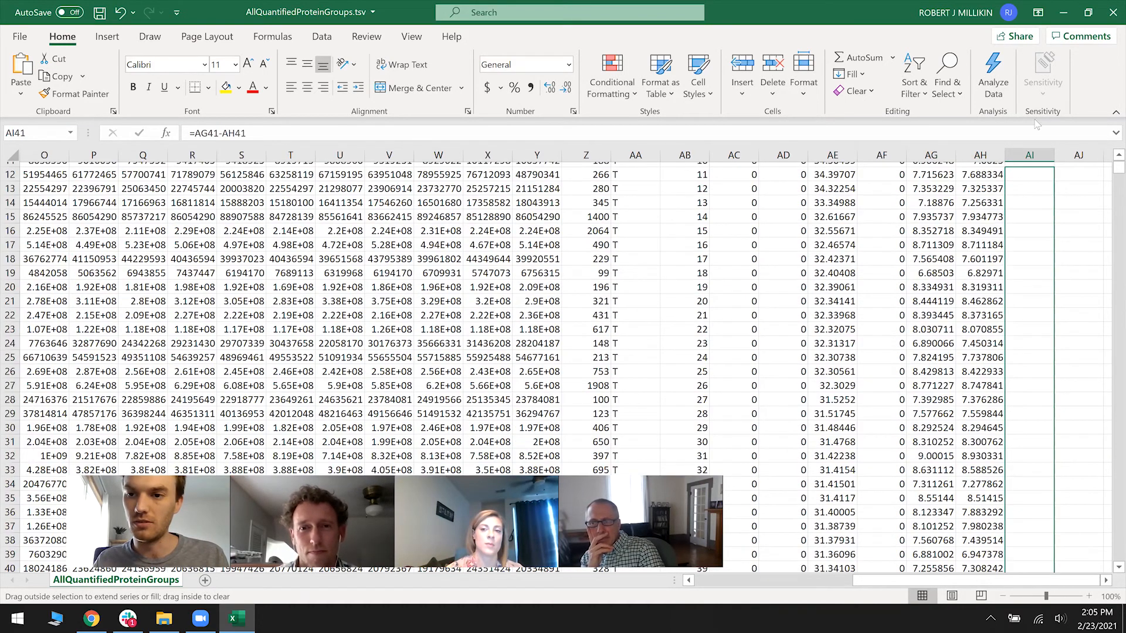
{"action": "left_click_drag", "start_coordinate": [1037, 125], "coordinate": [1038, 171]}
{"action": "left_click", "coordinate": [1030, 168]}
{"action": "key", "text": "Delete"}
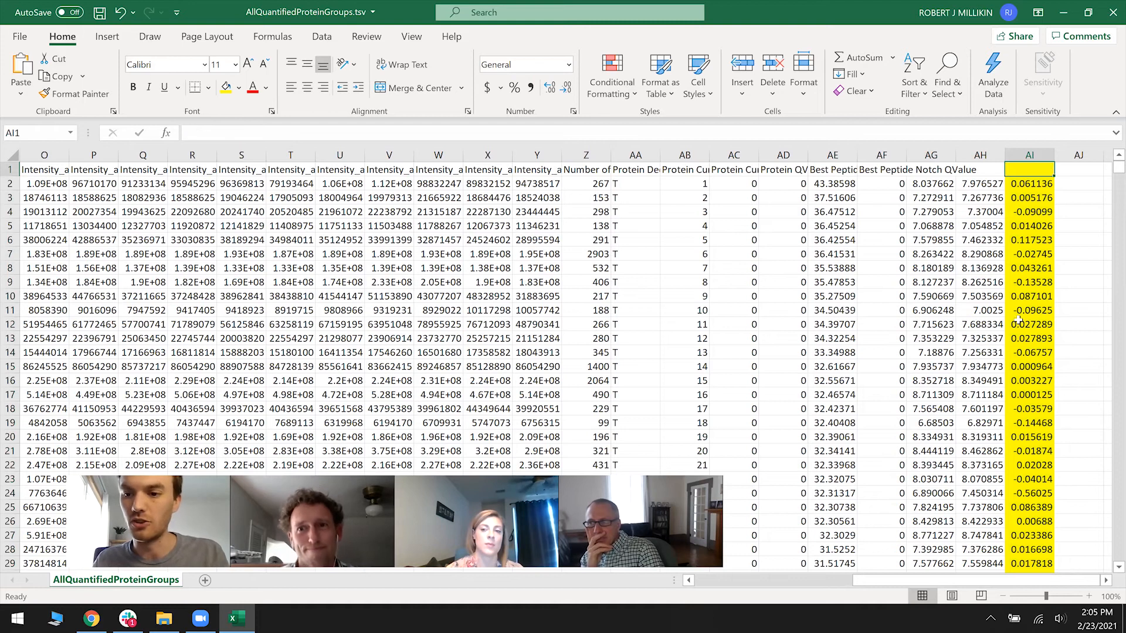
{"action": "scroll", "coordinate": [1018, 319], "scroll_direction": "down", "scroll_amount": 8}
{"action": "left_click", "coordinate": [1030, 393]}
{"action": "double_click", "coordinate": [1055, 402]}
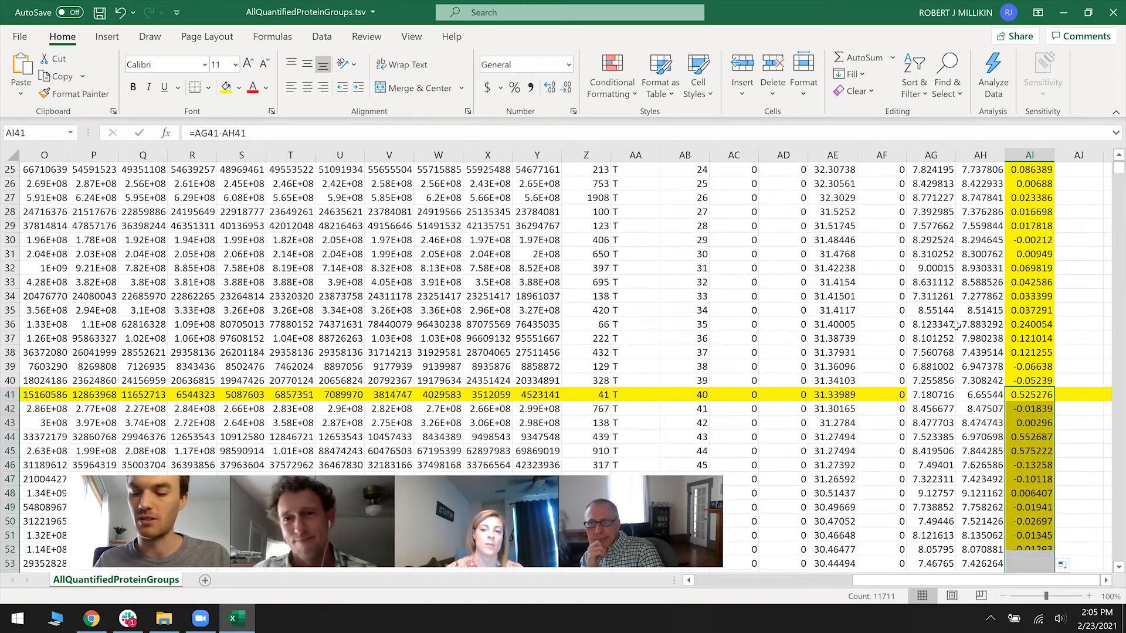
- Examine the last rows of the difference column AI and the intensity cells W11745:Y11745 behind its errors
{"action": "key", "text": "Up"}
{"action": "key", "text": "Up"}
{"action": "key", "text": "ctrl+Down"}
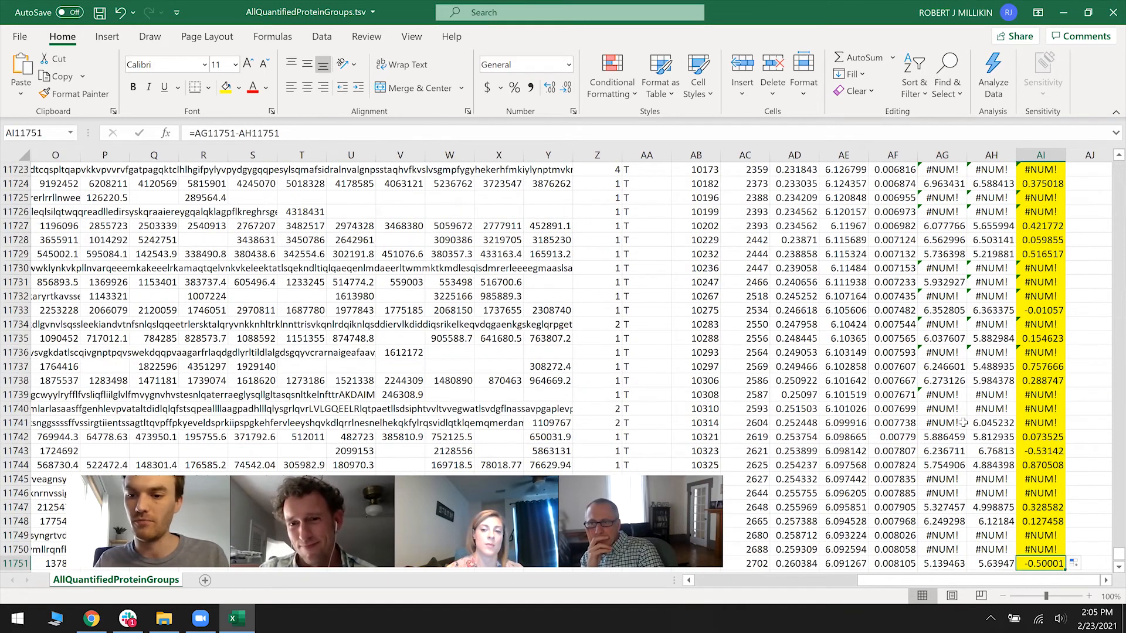
{"action": "scroll", "coordinate": [964, 422], "scroll_direction": "down", "scroll_amount": 1}
{"action": "left_click", "coordinate": [1023, 440]}
{"action": "left_click", "coordinate": [878, 442]}
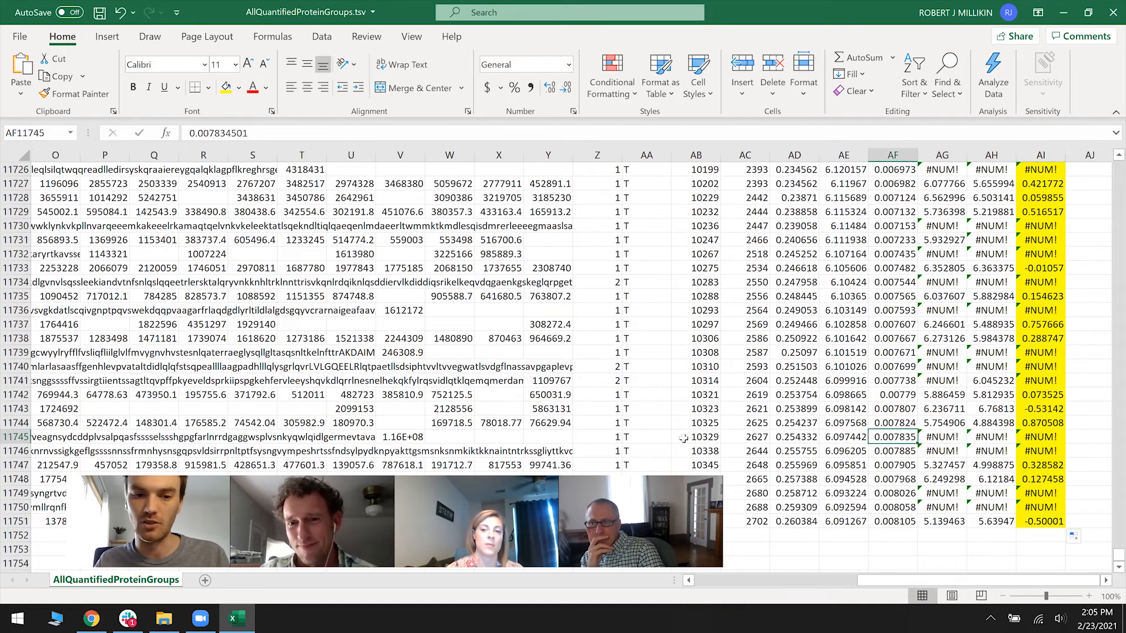
{"action": "left_click_drag", "start_coordinate": [449, 438], "coordinate": [558, 427]}
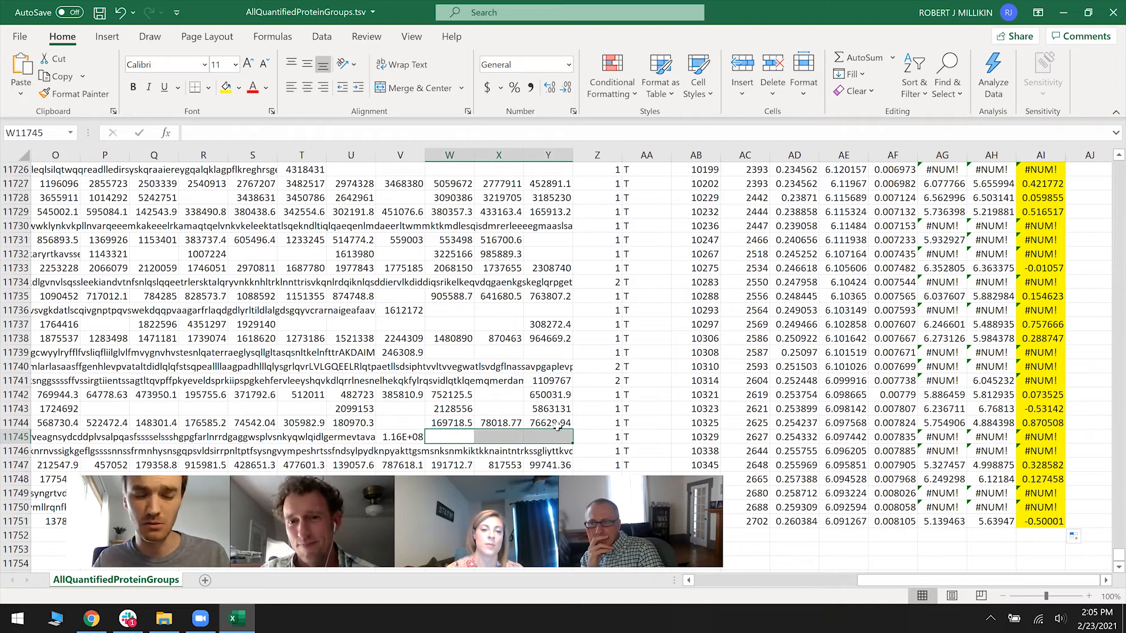
{"action": "left_click", "coordinate": [1050, 409]}
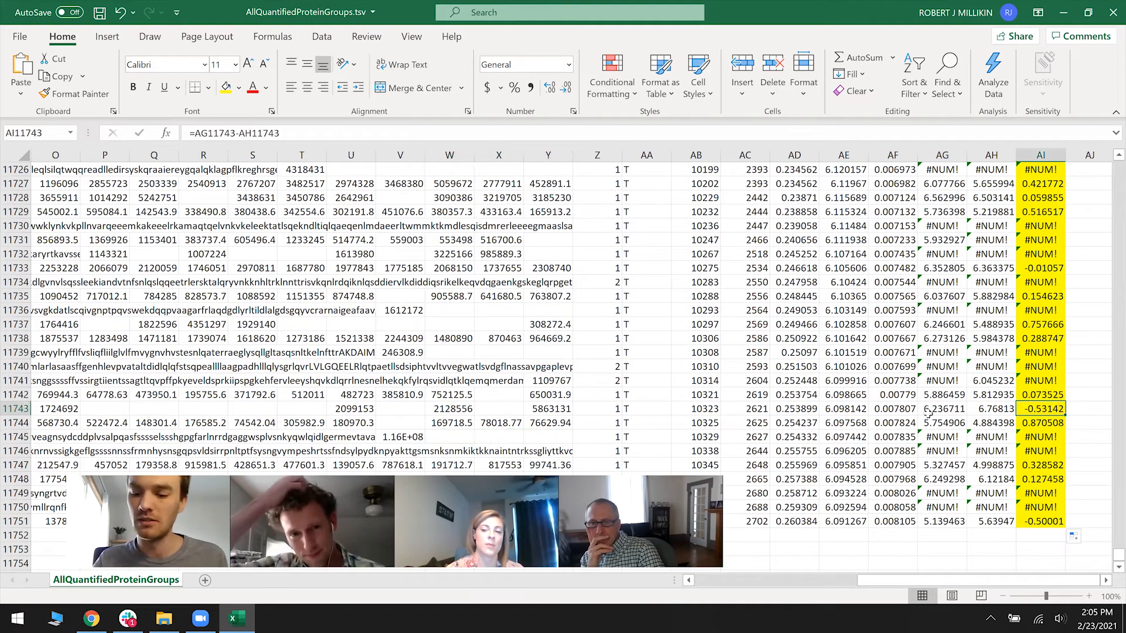
- Change the AI2 formula to =IFERROR(AG2-AH2,NA()) and fill it down column AI
{"action": "key", "text": "ctrl+Up"}
{"action": "scroll", "coordinate": [362, 170], "scroll_direction": "up", "scroll_amount": 1}
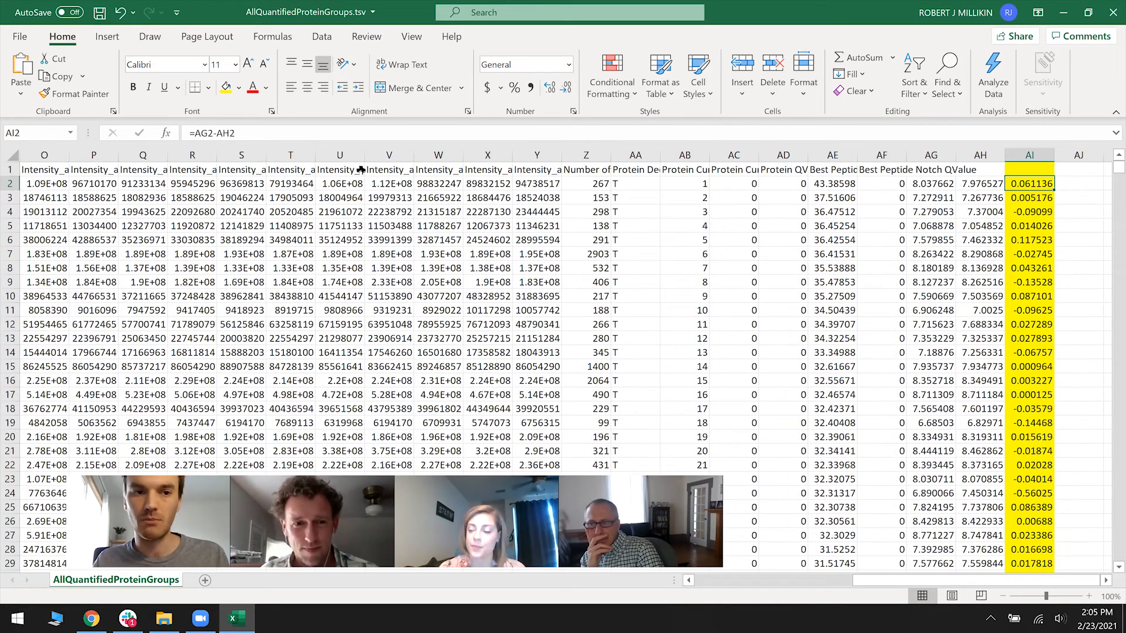
{"action": "left_click", "coordinate": [191, 134]}
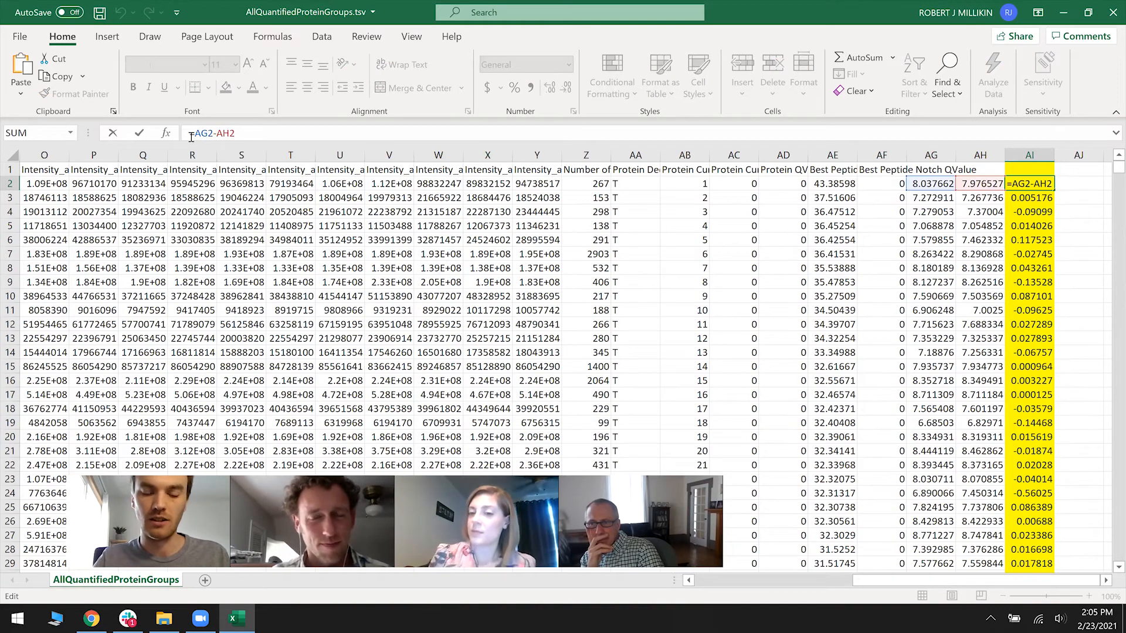
{"action": "type", "text": "iferror(AG2-AH2"}
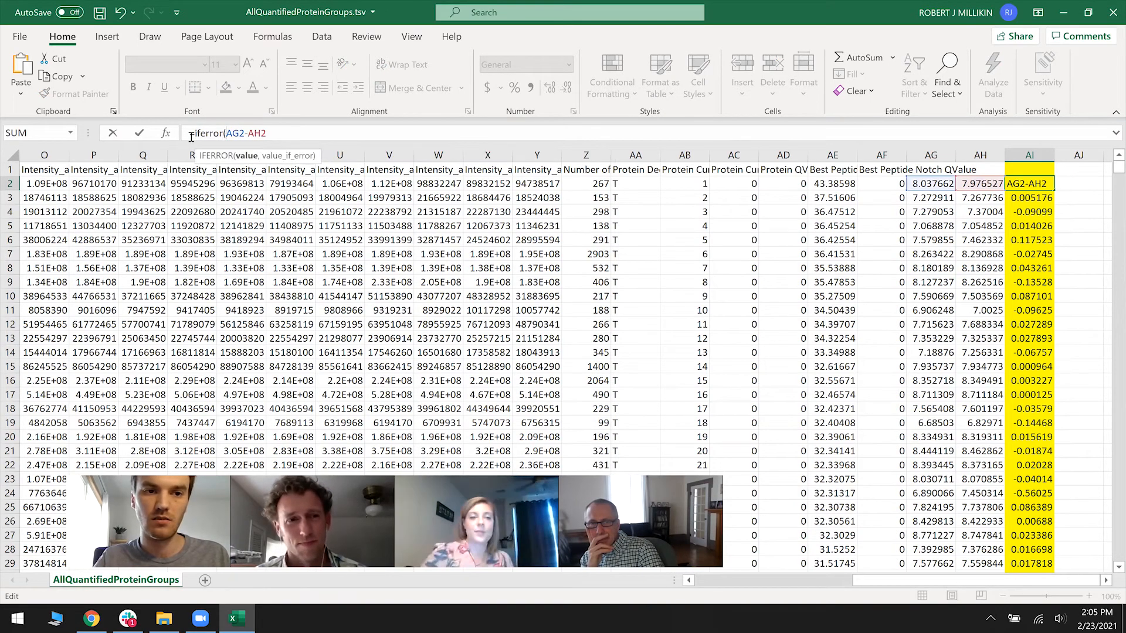
{"action": "type", "text": ",na())"}
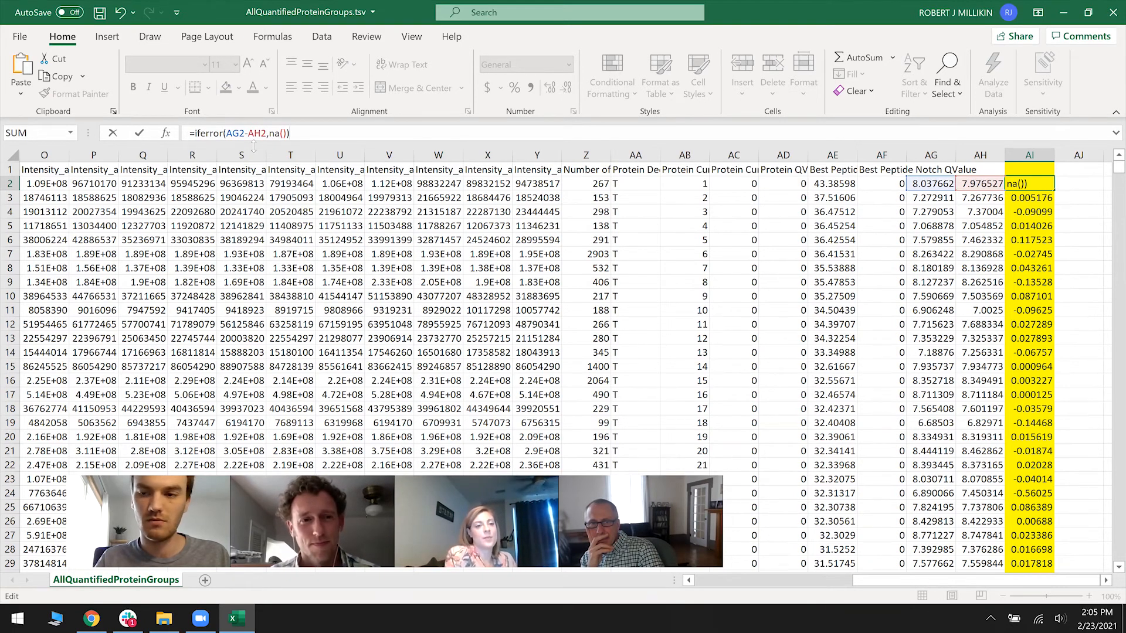
{"action": "left_click", "coordinate": [1041, 183]}
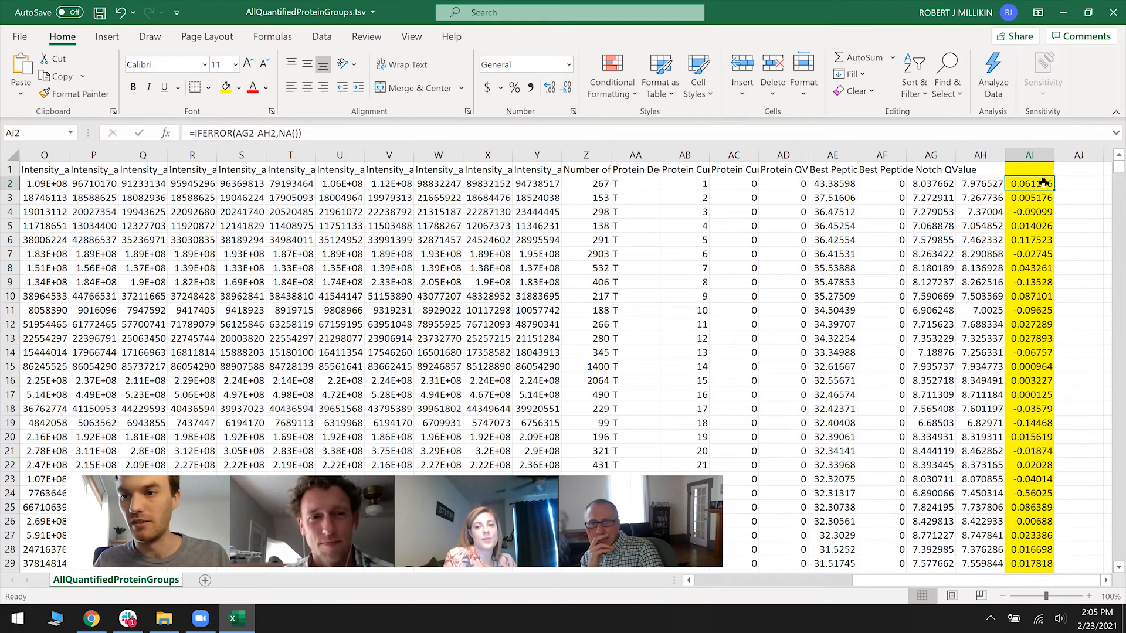
{"action": "double_click", "coordinate": [1054, 190]}
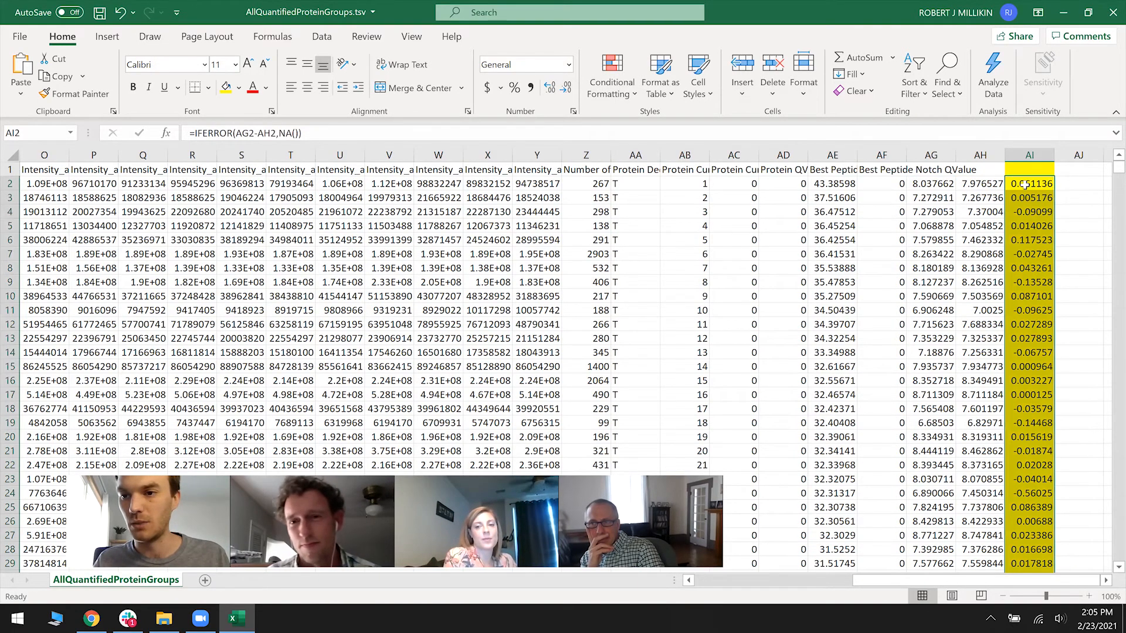
- Insert a histogram of the log differences in column AI and move the chart up to the sheet's first rows, starting around column T
{"action": "left_click", "coordinate": [117, 38]}
{"action": "left_click", "coordinate": [551, 75]}
{"action": "left_click", "coordinate": [556, 119]}
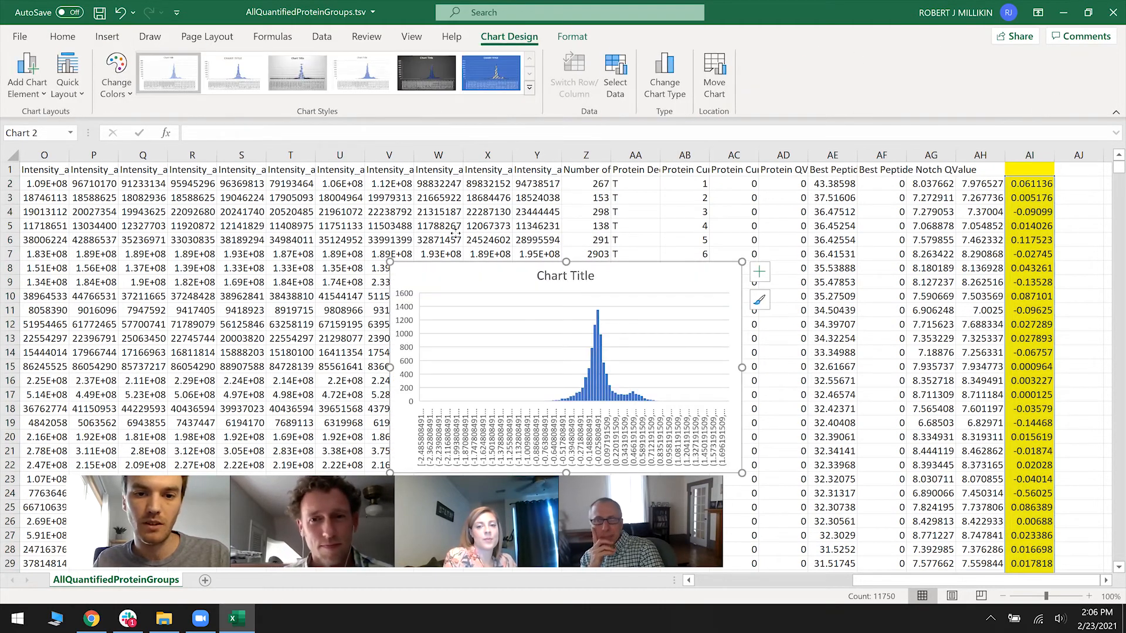
{"action": "left_click_drag", "start_coordinate": [458, 269], "coordinate": [346, 181]}
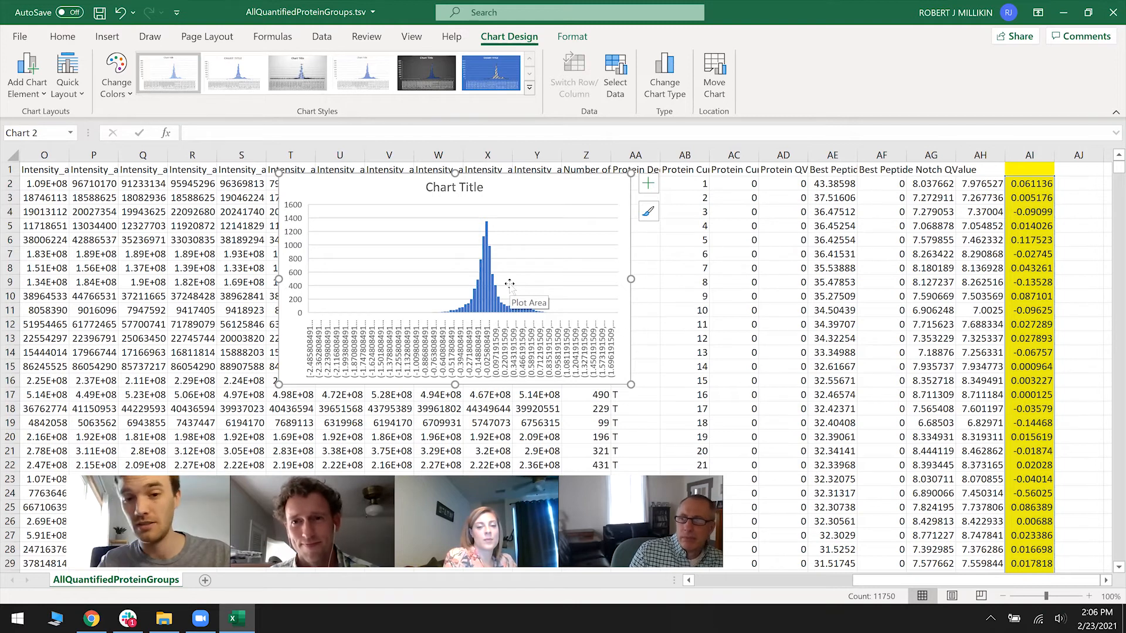
- Close the AllQuantifiedProteinGroups.tsv workbook without saving the changes
{"action": "left_click", "coordinate": [1113, 11]}
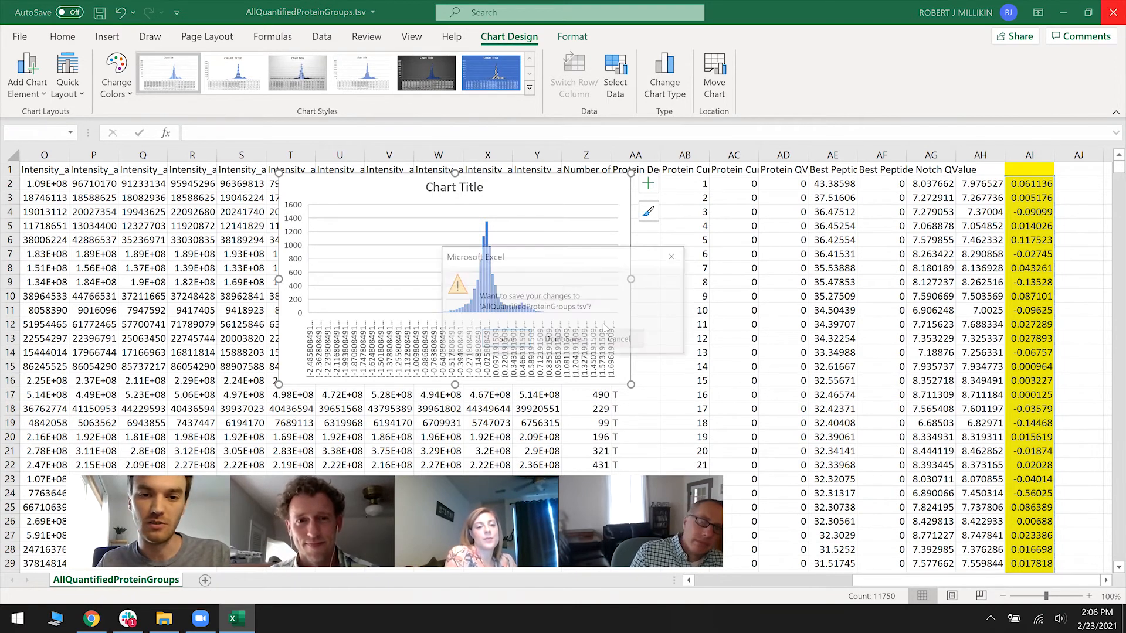
{"action": "left_click", "coordinate": [575, 338]}
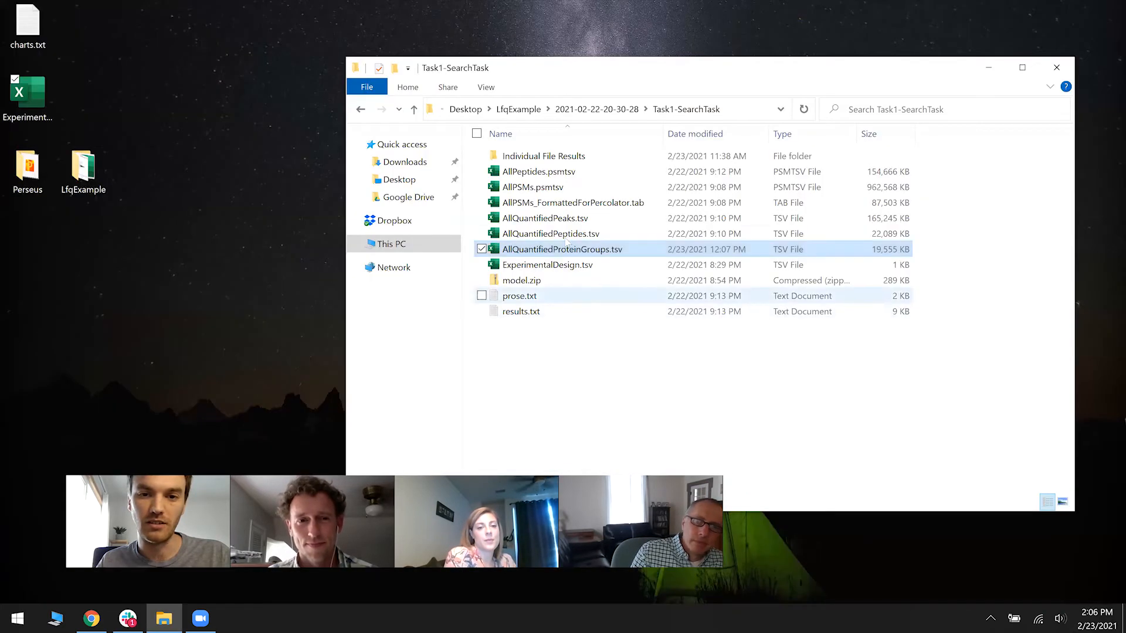
- Examine the deltaIntensity scatter plot 3x.tif from the LfqExample folder in a maximized viewer and close it
{"action": "left_click", "coordinate": [593, 110]}
{"action": "left_click", "coordinate": [552, 110]}
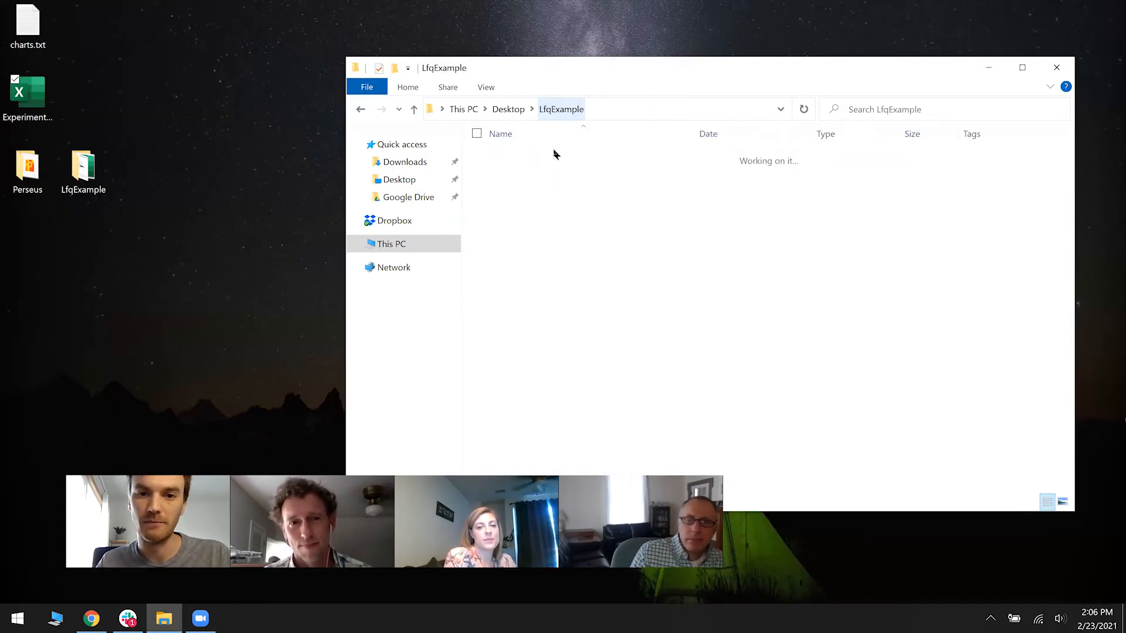
{"action": "left_click", "coordinate": [544, 187]}
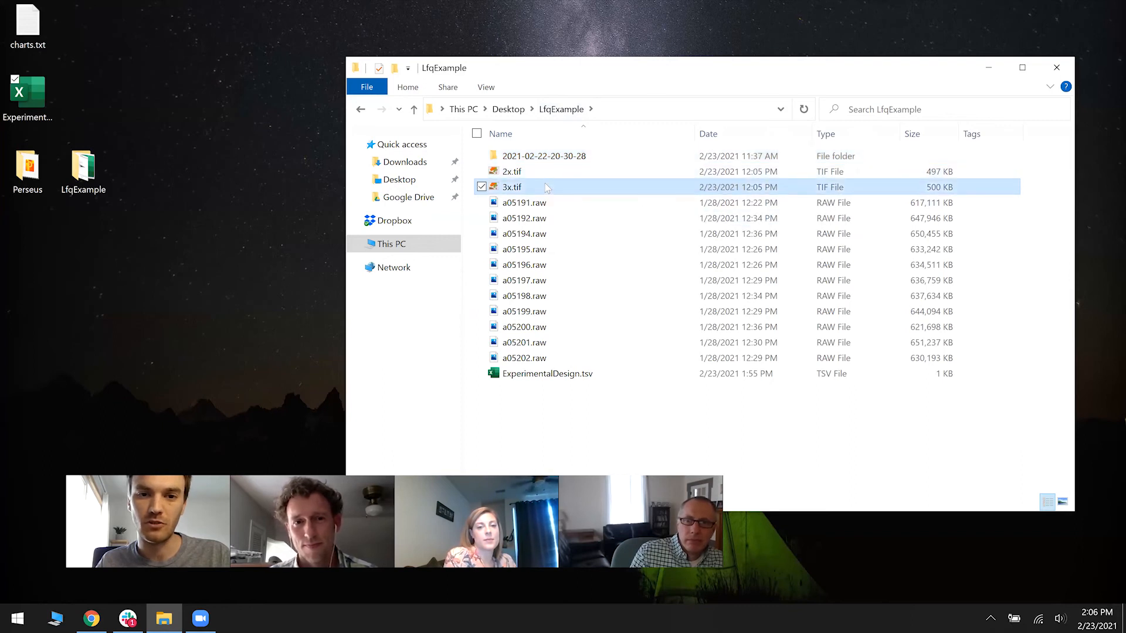
{"action": "double_click", "coordinate": [545, 188]}
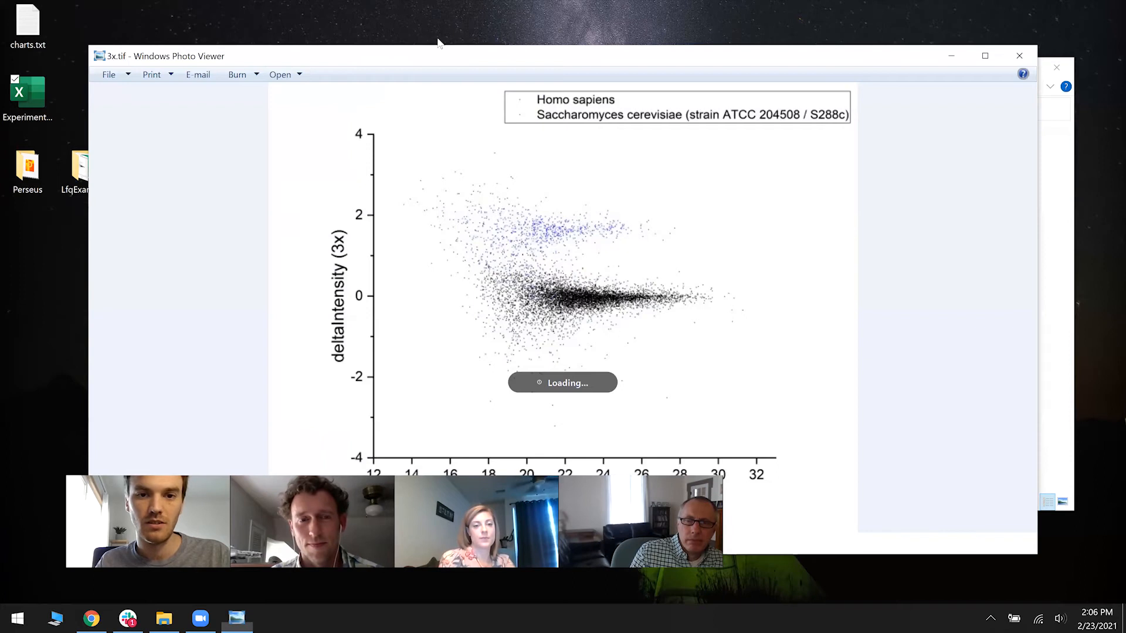
{"action": "double_click", "coordinate": [649, 52]}
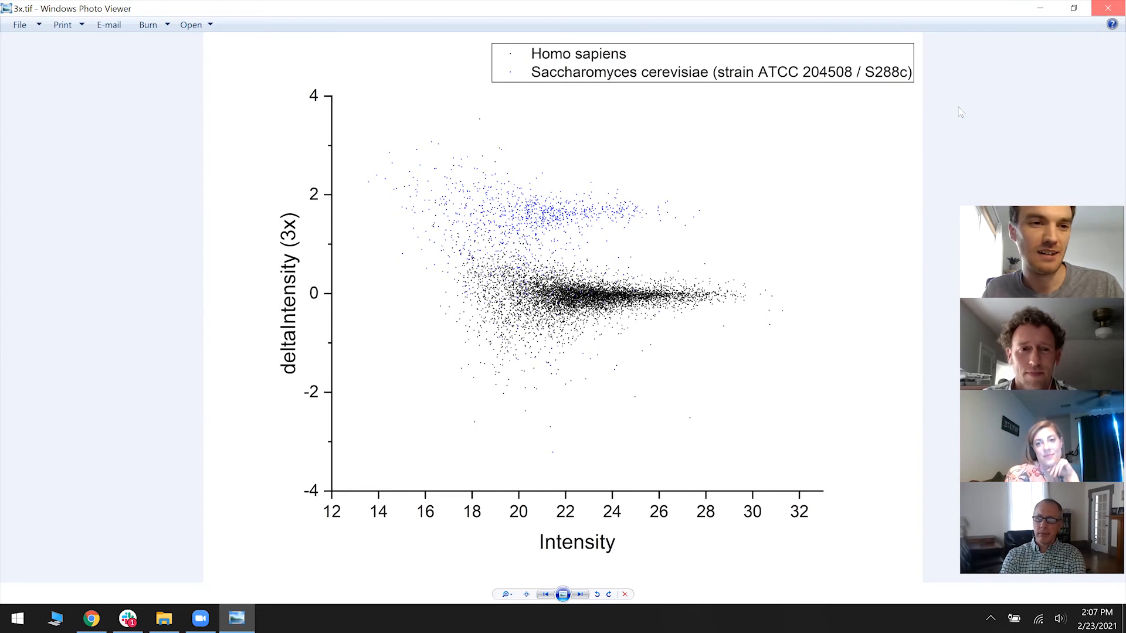
{"action": "left_click", "coordinate": [1107, 8]}
{"action": "left_click", "coordinate": [188, 235]}
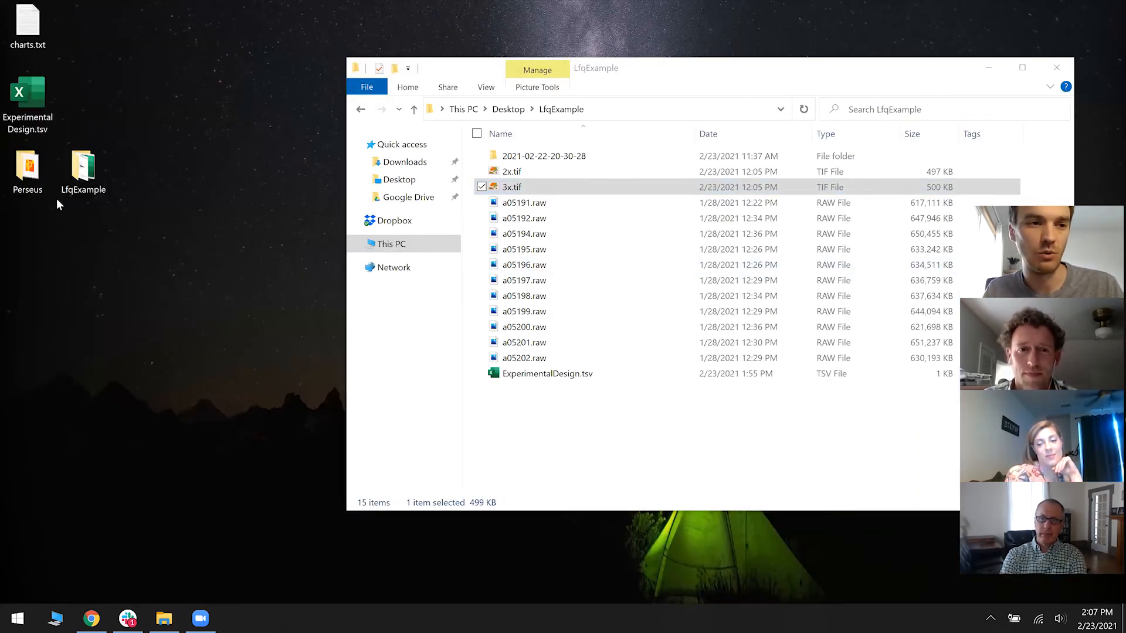
- Launch Perseus.exe from the Perseus folder on the desktop and maximize its window
{"action": "left_click", "coordinate": [31, 176]}
{"action": "double_click", "coordinate": [31, 176]}
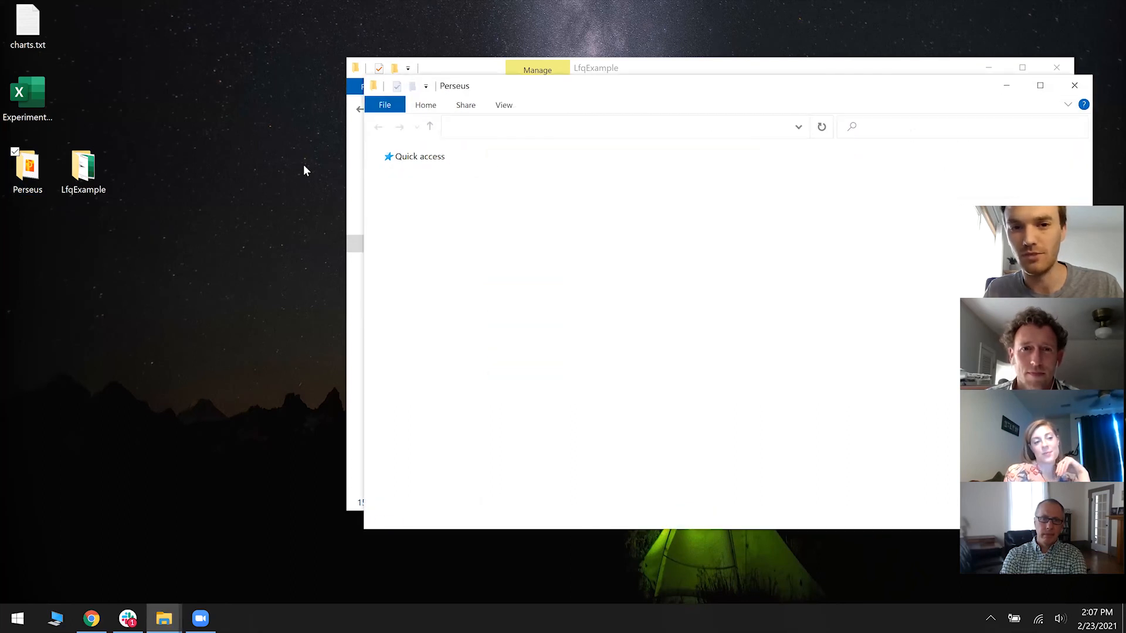
{"action": "left_click_drag", "start_coordinate": [482, 92], "coordinate": [198, 90]}
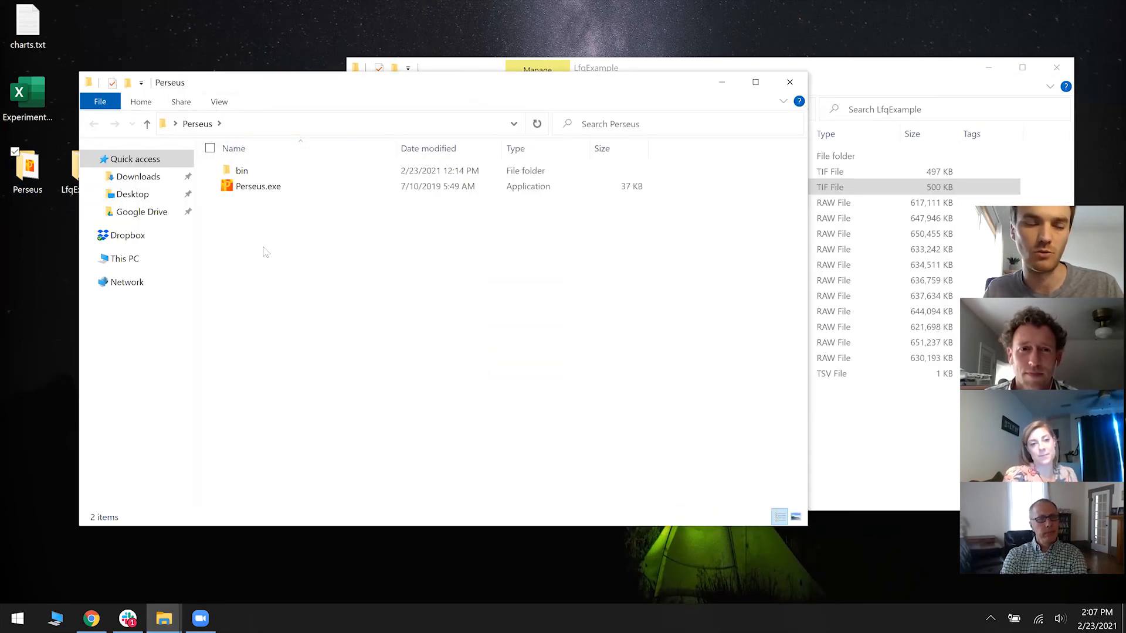
{"action": "left_click", "coordinate": [254, 186]}
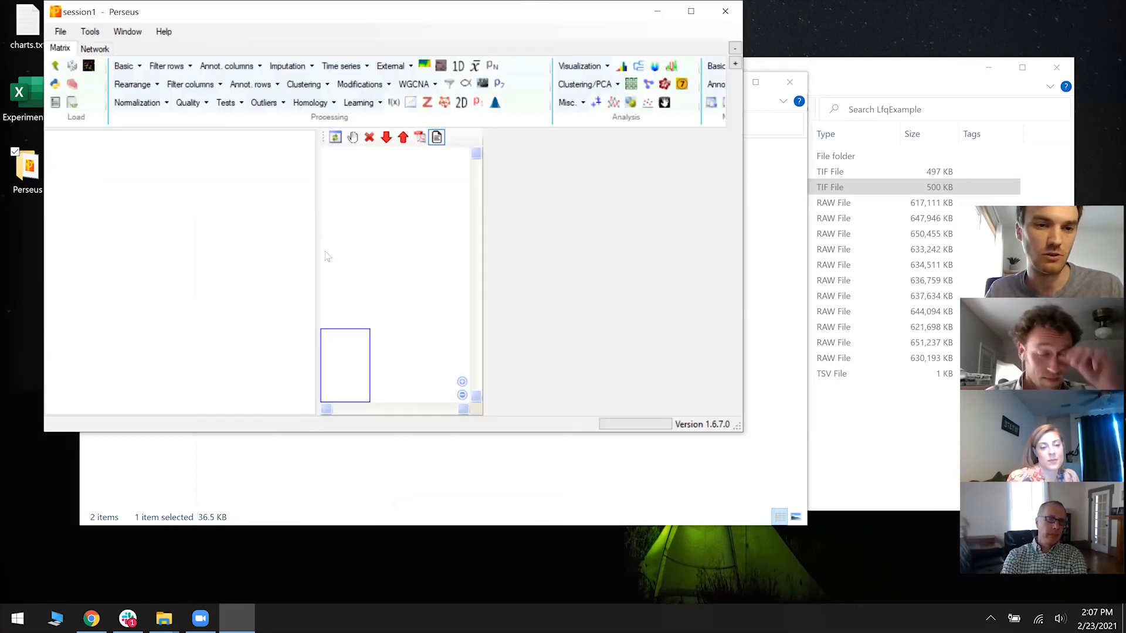
{"action": "double_click", "coordinate": [327, 18]}
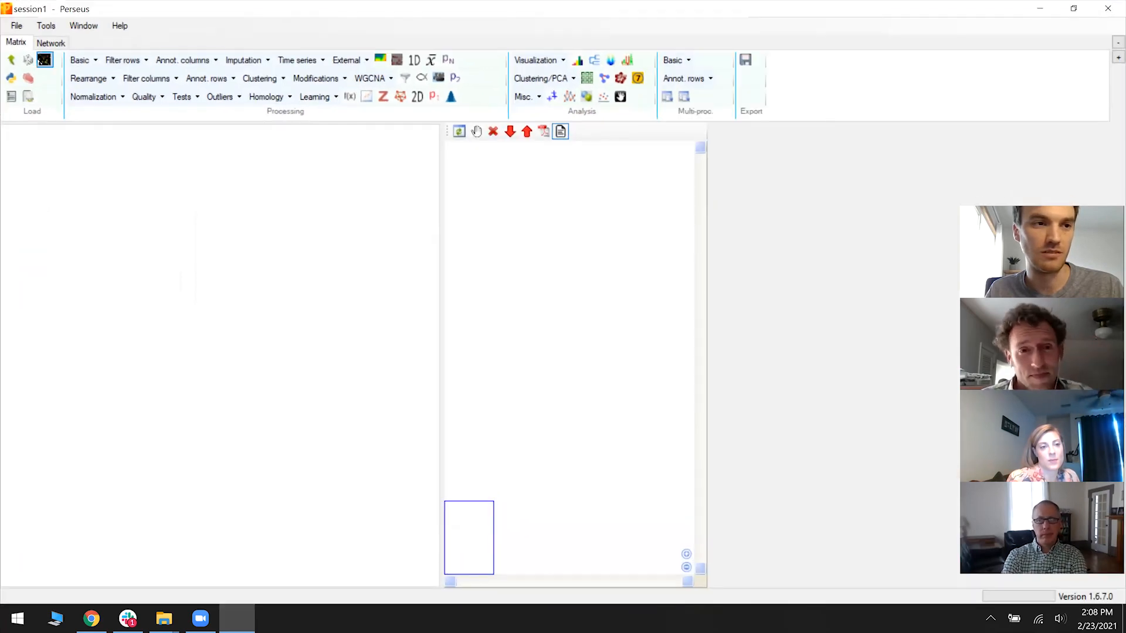
- Start a generic matrix upload and choose AllQuantifiedProteinGroups.tsv from the Task1-SearchTask folder as its file
{"action": "left_click", "coordinate": [13, 61]}
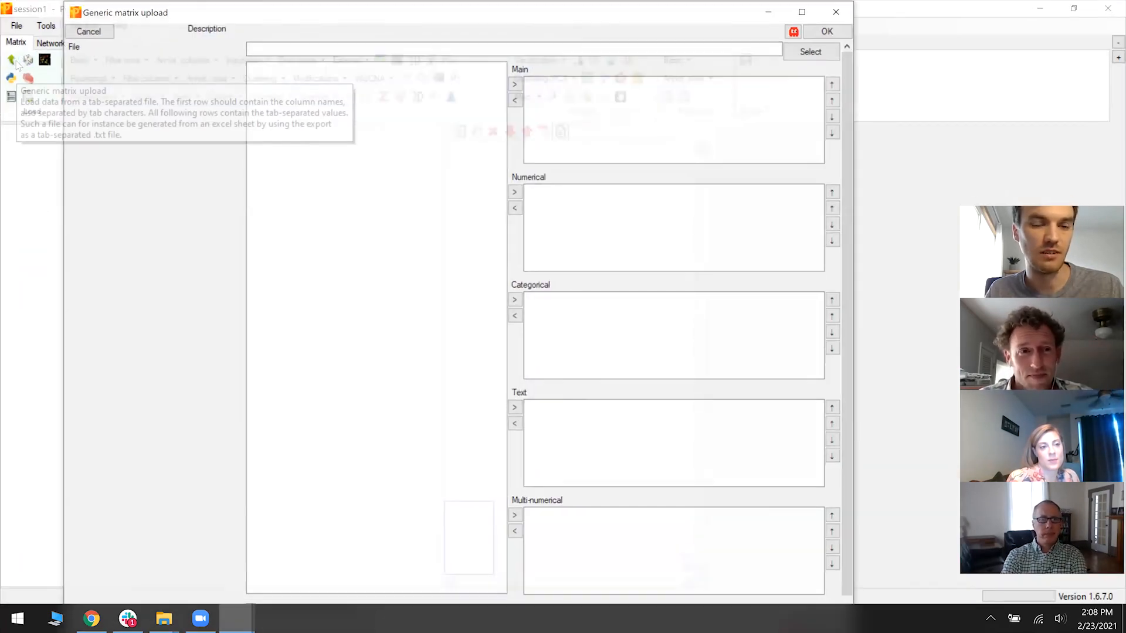
{"action": "left_click_drag", "start_coordinate": [169, 10], "coordinate": [189, 35]}
{"action": "left_click", "coordinate": [813, 77]}
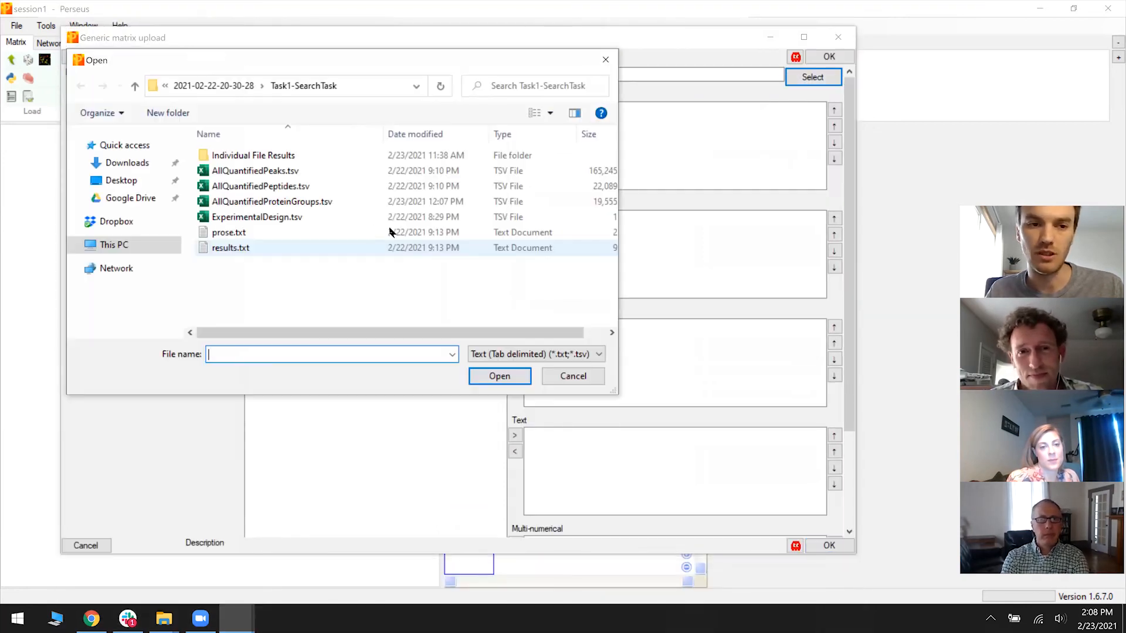
{"action": "left_click", "coordinate": [304, 205]}
{"action": "double_click", "coordinate": [304, 205]}
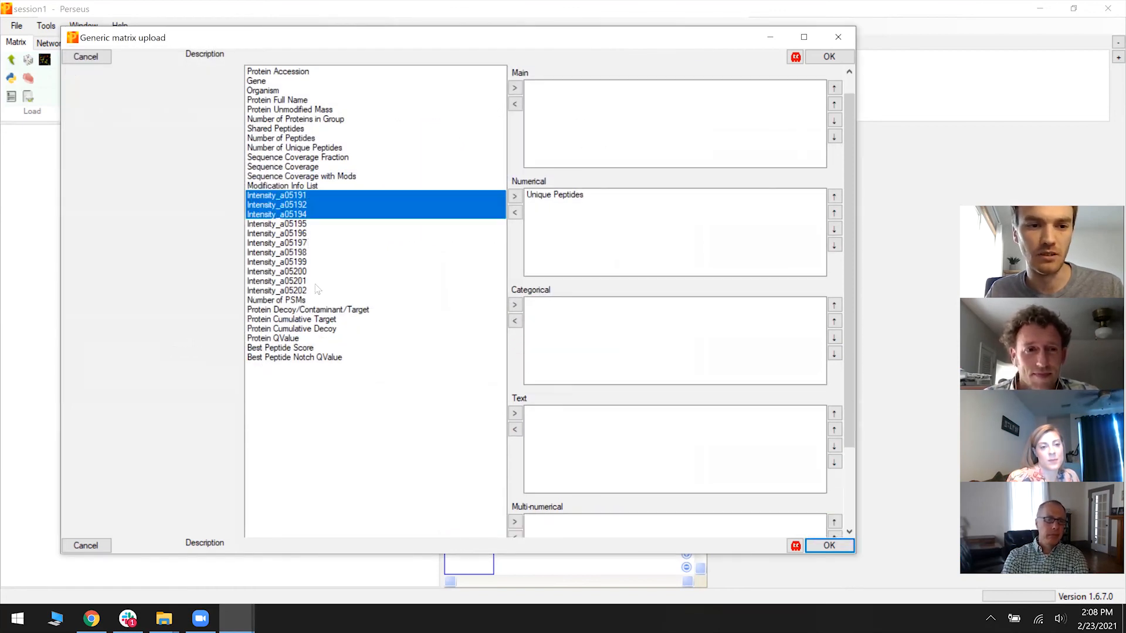
- Assign all intensity columns from Intensity_a05191 to Intensity_a05202 as Main columns
{"action": "left_click", "coordinate": [317, 289]}
{"action": "left_click", "coordinate": [309, 203], "text": "shift"}
{"action": "left_click", "coordinate": [305, 197], "text": "shift"}
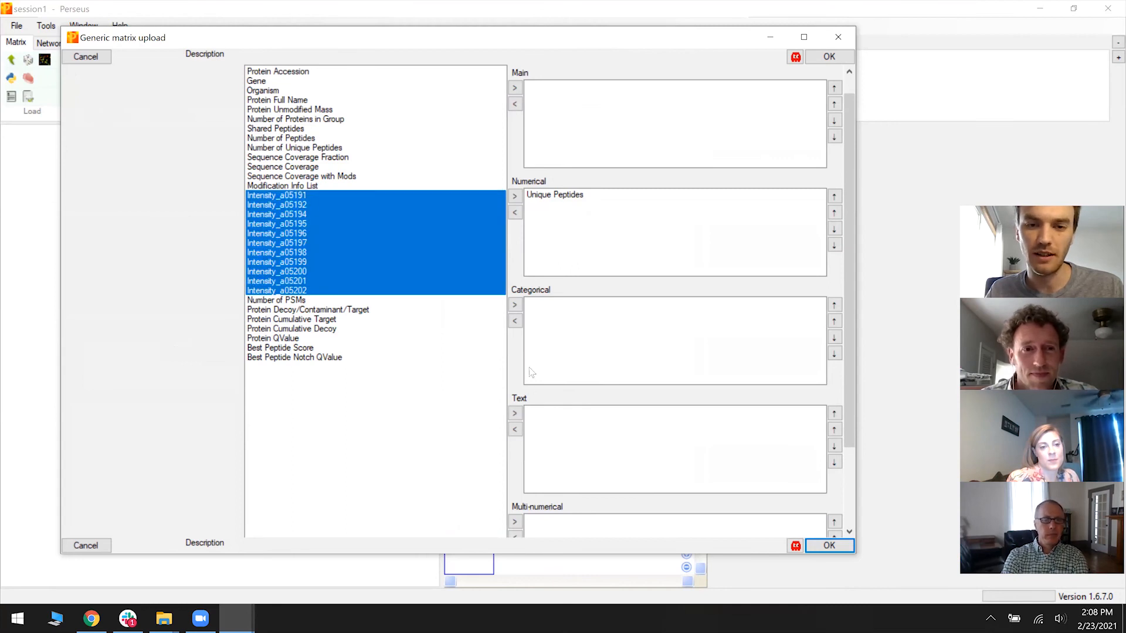
{"action": "left_click", "coordinate": [515, 89]}
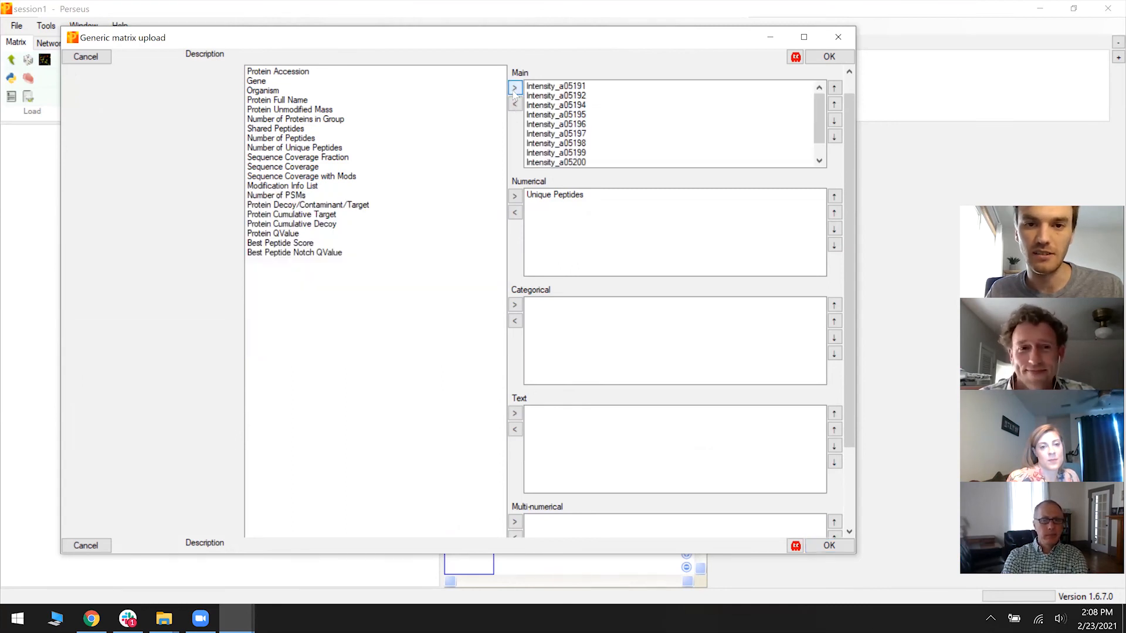
- Remove Unique Peptides from the Numerical columns and assign Organism as a Categorical column
{"action": "left_click", "coordinate": [537, 196]}
{"action": "left_click", "coordinate": [515, 213]}
{"action": "left_click", "coordinate": [285, 91]}
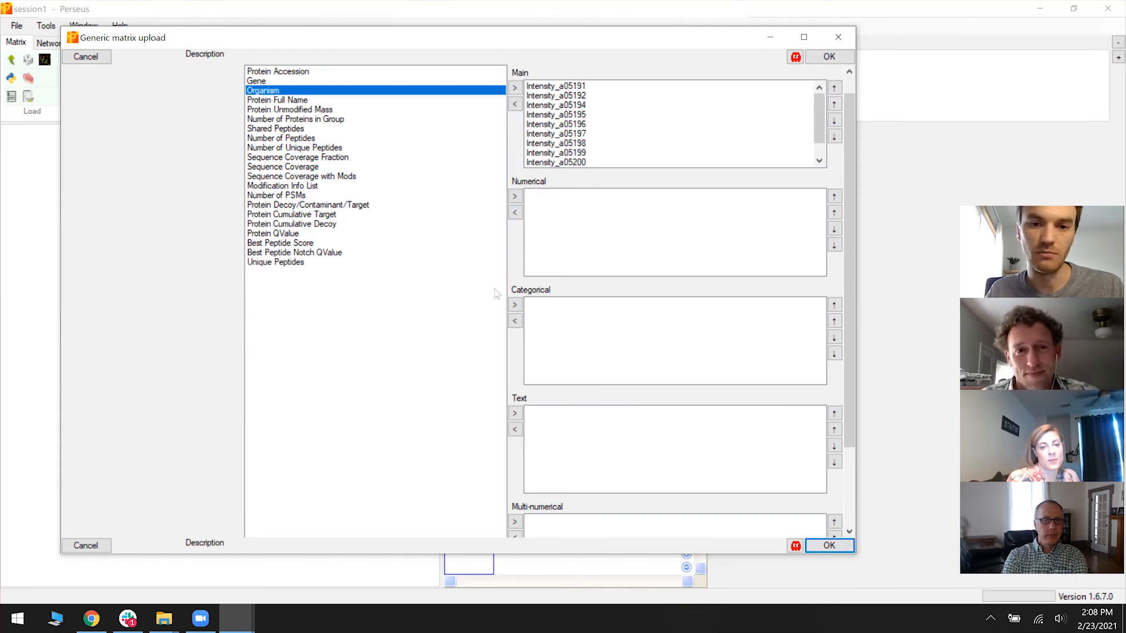
{"action": "left_click", "coordinate": [515, 304]}
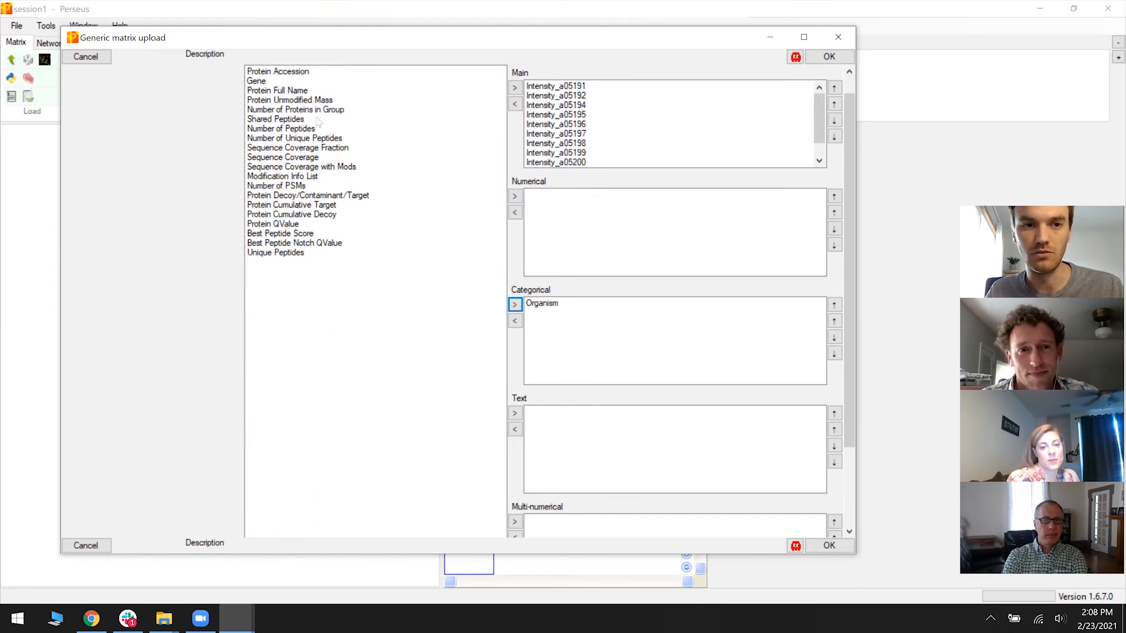
- Assign Protein Accession and Gene as Text columns and upload the matrix
{"action": "left_click", "coordinate": [298, 71]}
{"action": "left_click", "coordinate": [299, 82], "text": "shift"}
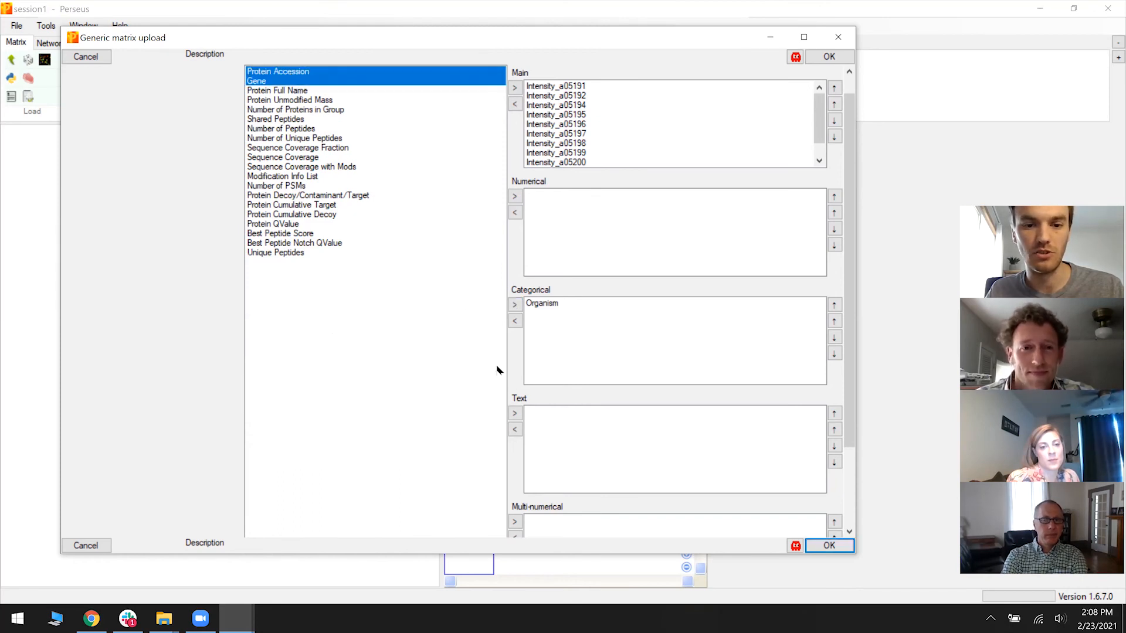
{"action": "left_click", "coordinate": [515, 413]}
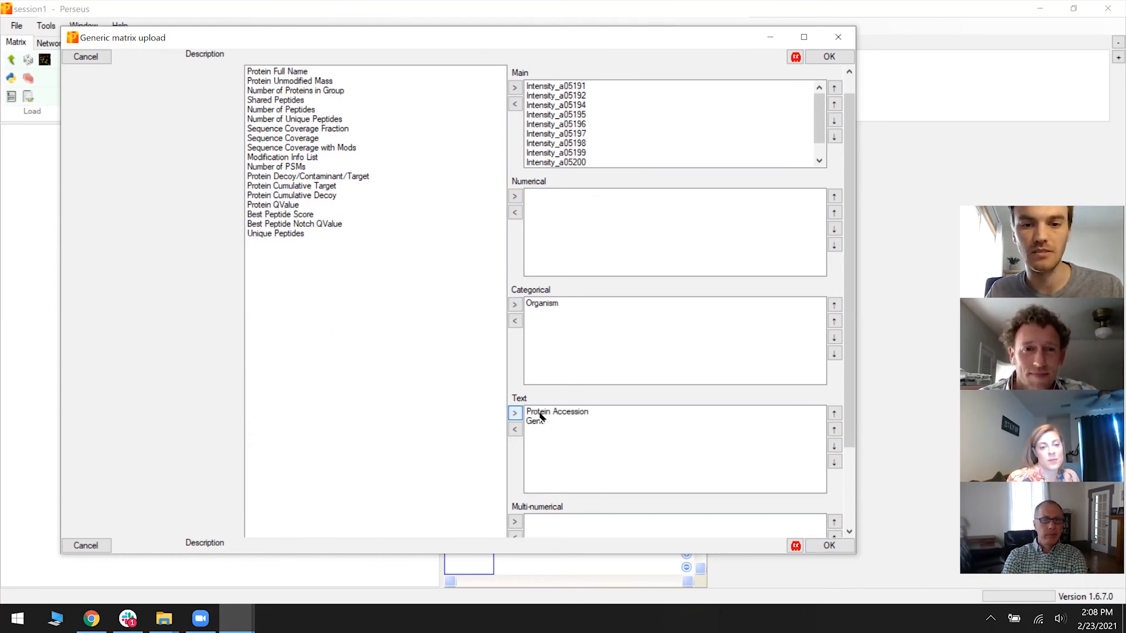
{"action": "left_click", "coordinate": [554, 305]}
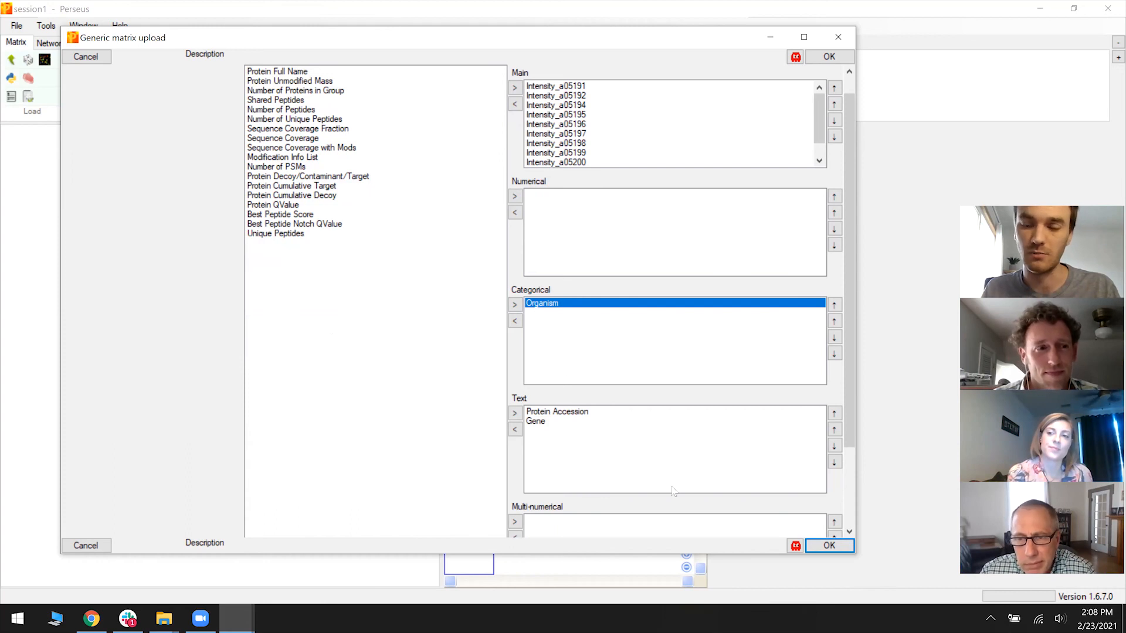
{"action": "left_click", "coordinate": [830, 547]}
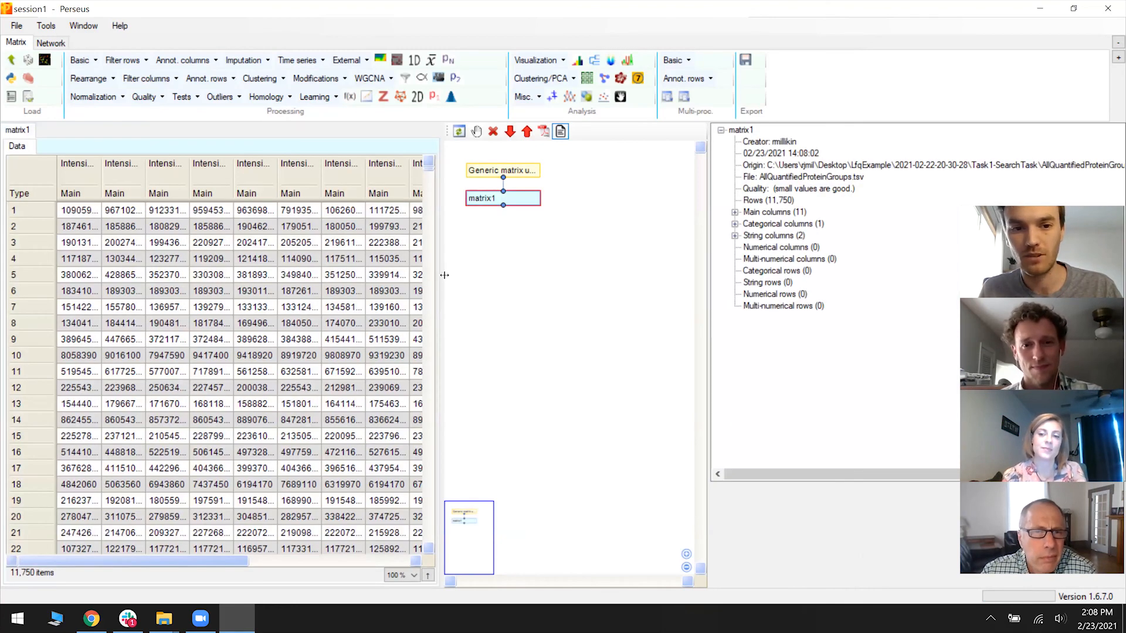
- Widen the matrix1 data table, examine its intensity values down to the last rows, and minimize the Perseus window
{"action": "left_click_drag", "start_coordinate": [444, 276], "coordinate": [509, 274]}
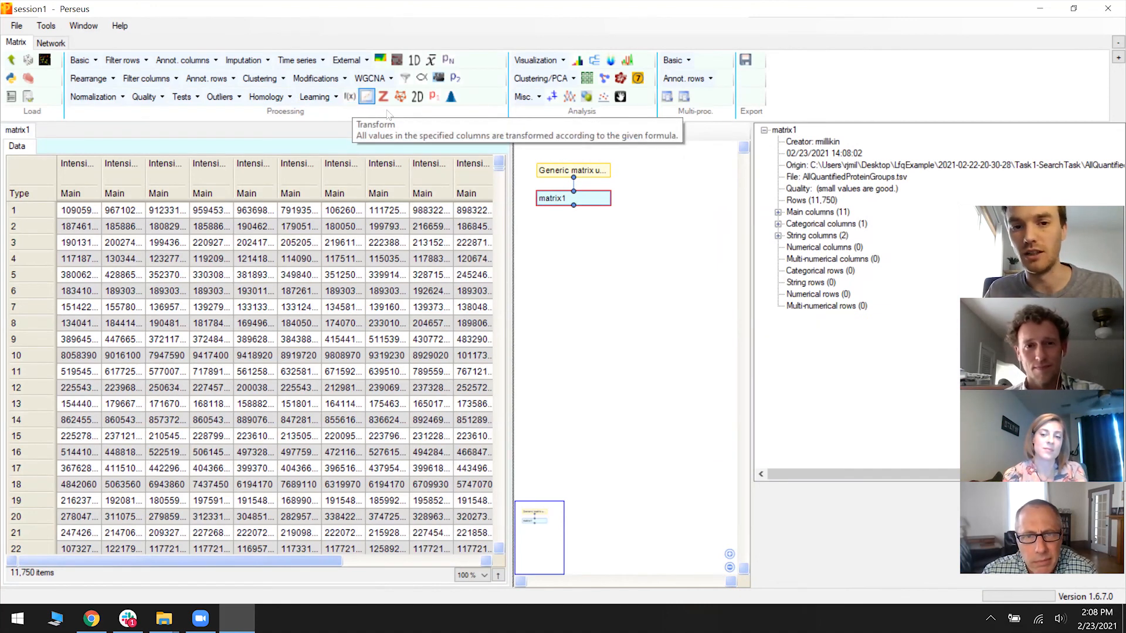
{"action": "left_click_drag", "start_coordinate": [500, 169], "coordinate": [510, 555]}
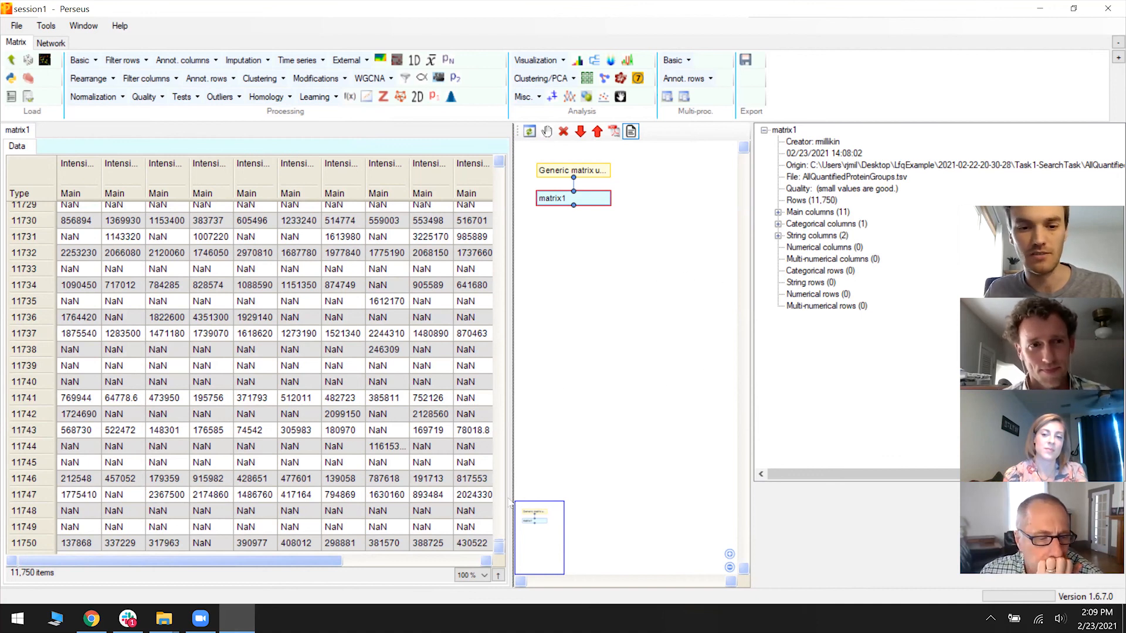
{"action": "left_click_drag", "start_coordinate": [498, 545], "coordinate": [502, 159]}
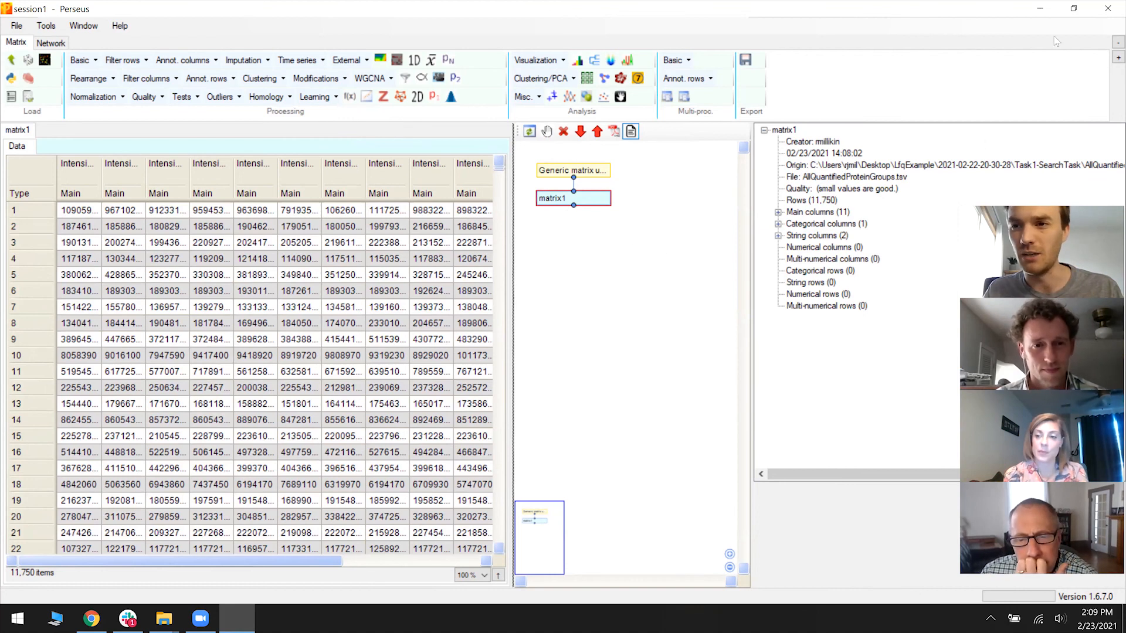
{"action": "left_click", "coordinate": [1034, 13]}
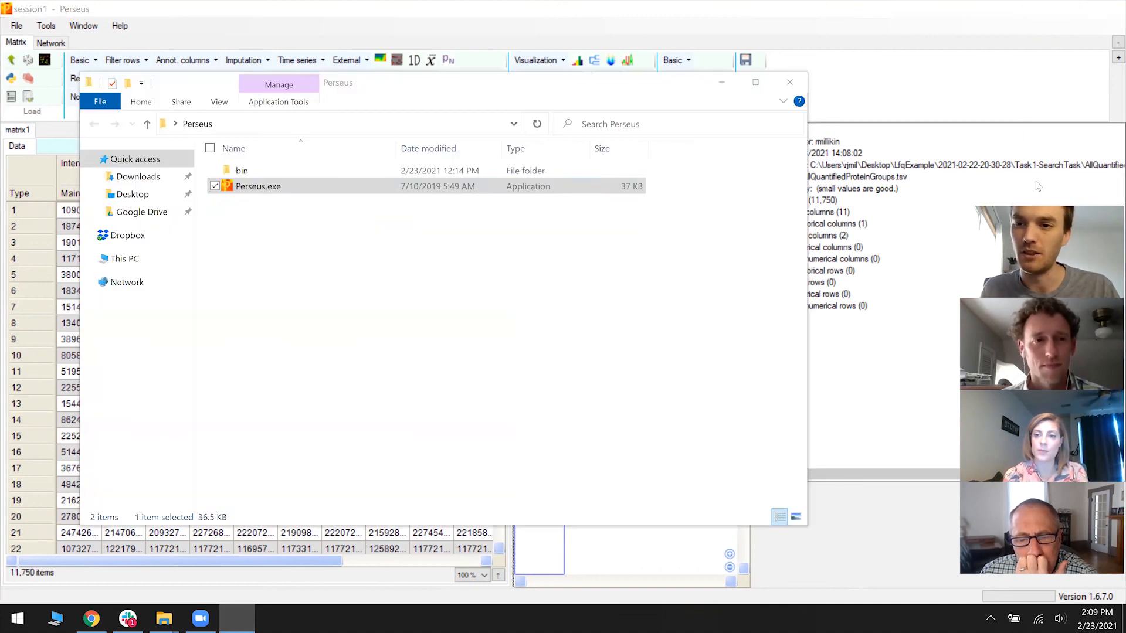